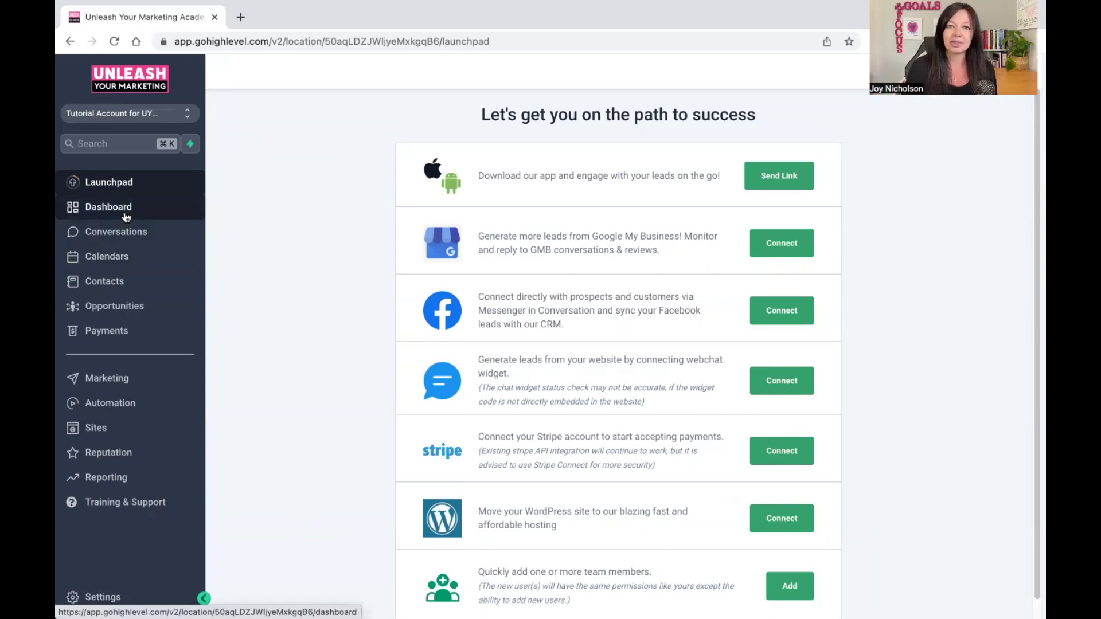
Start creating a new funnel from the Sites funnel list
left_click(83, 434)
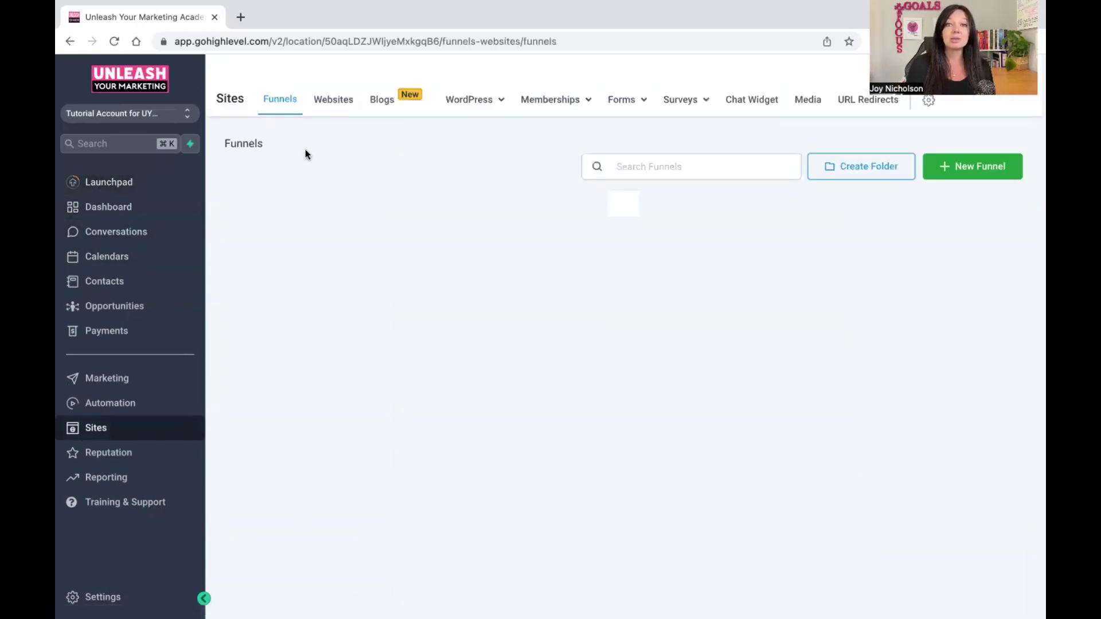
mouse_move(519, 98)
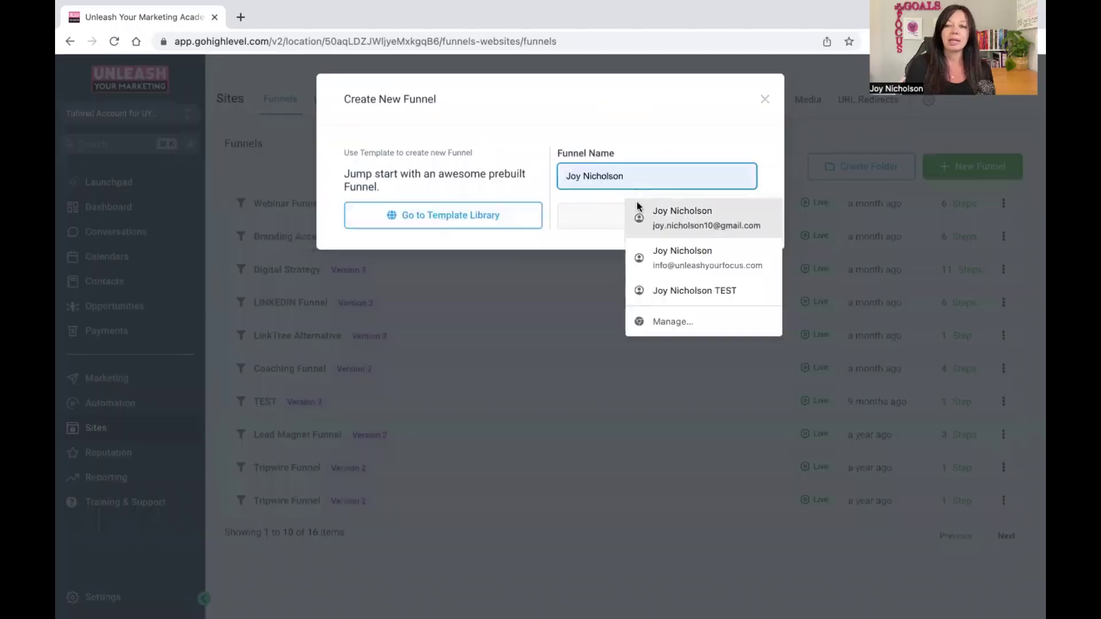
left_click(581, 172)
Name the funnel 'test', create it, and bring up the Add New Step form
left_click(588, 178)
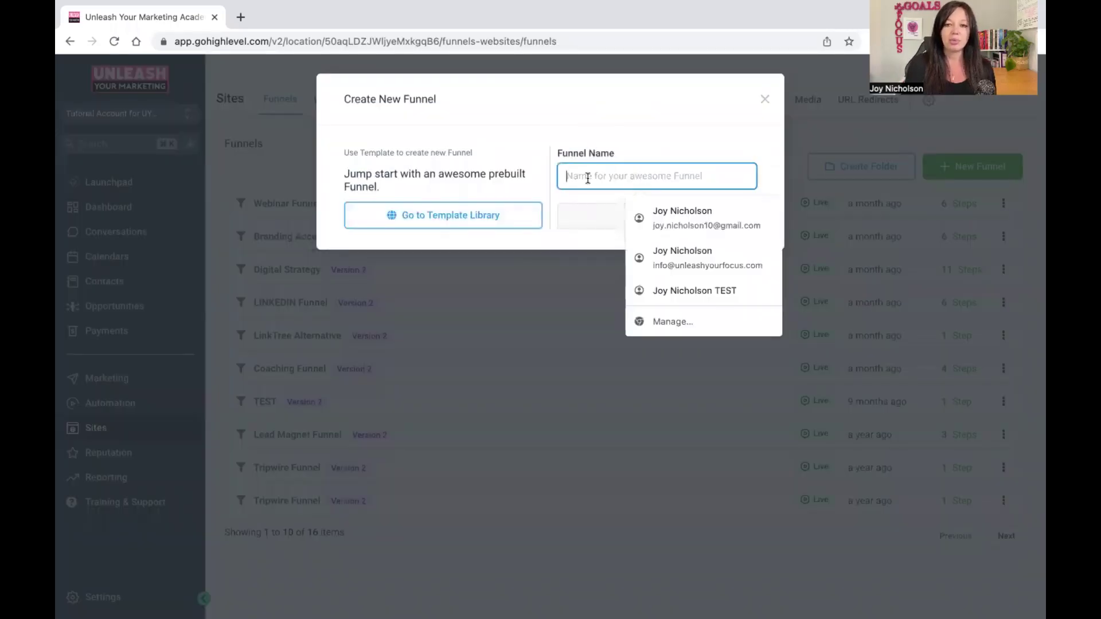
left_click(598, 148)
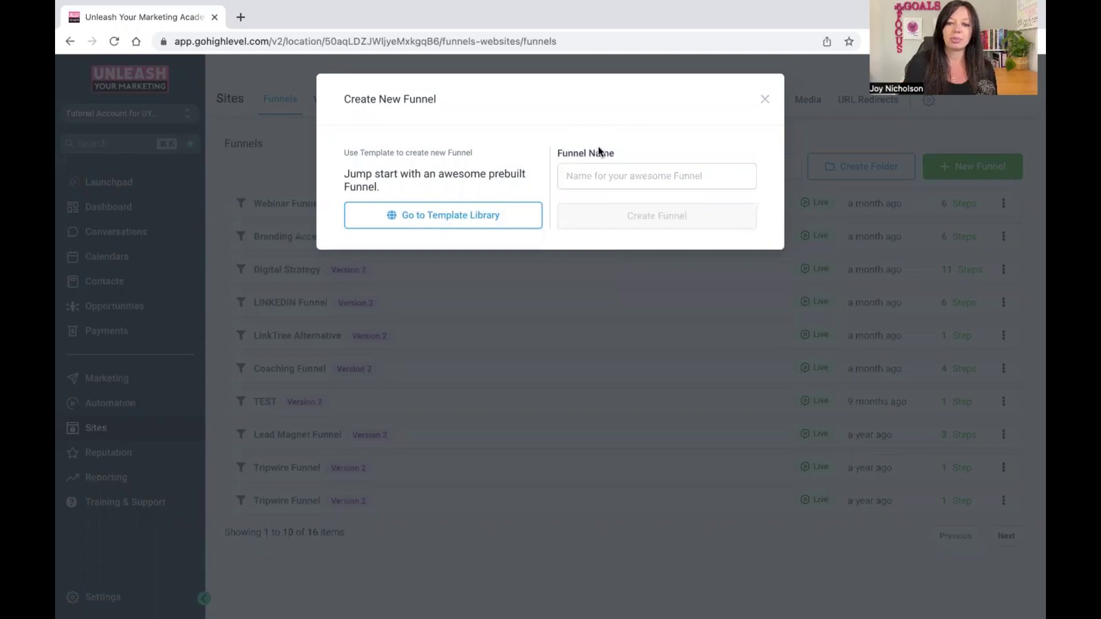
left_click(590, 170)
type("trip")
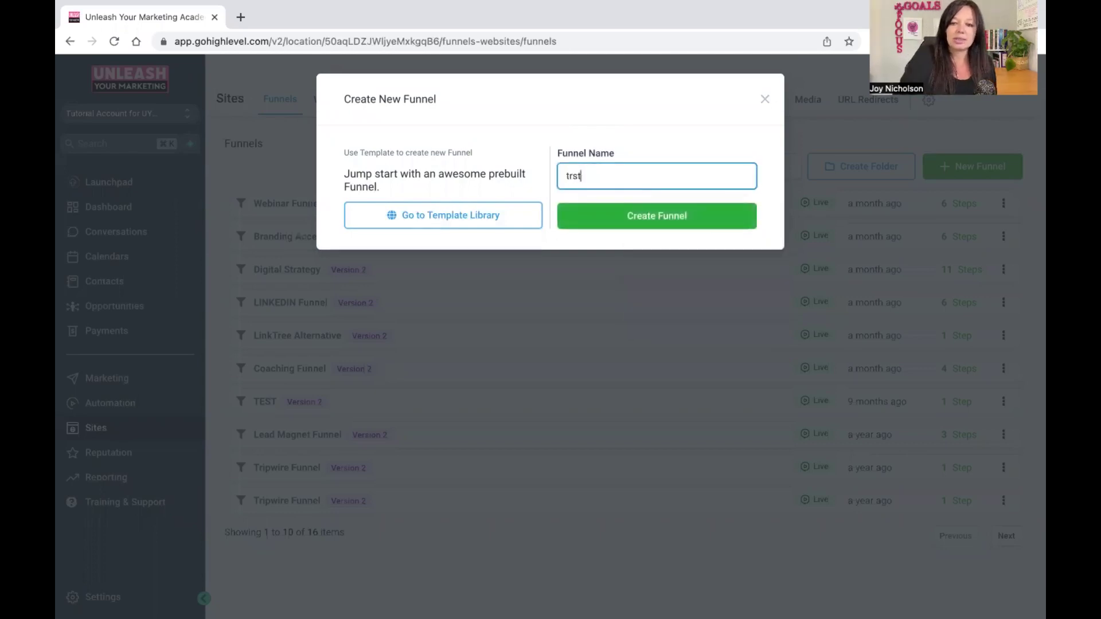
key("BackSpace")
key("BackSpace")
key("BackSpace")
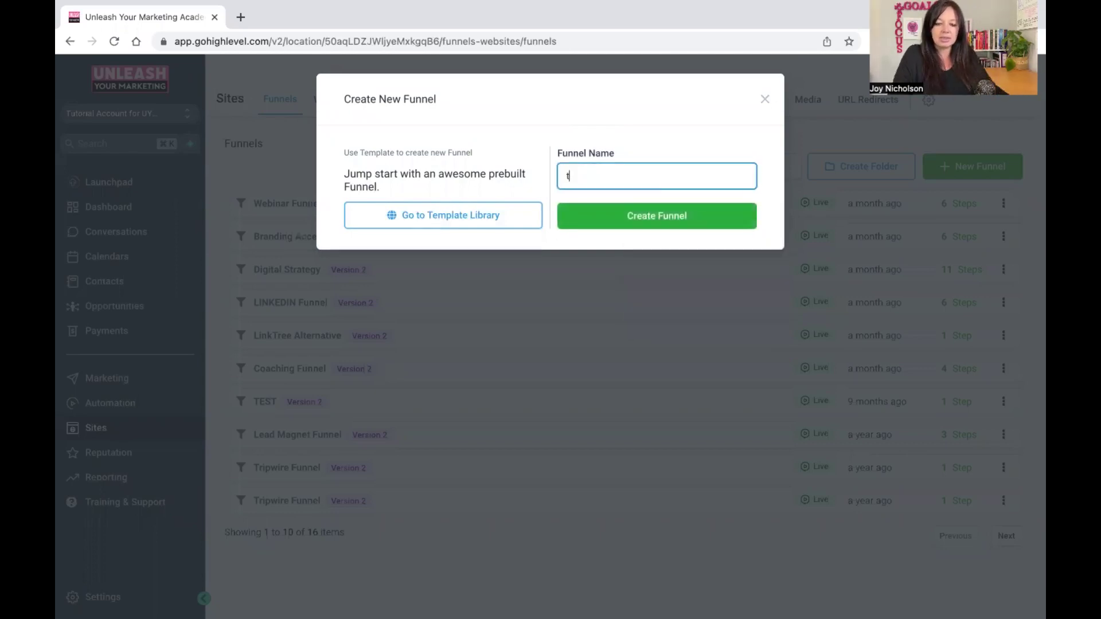
type("et")
key("BackSpace")
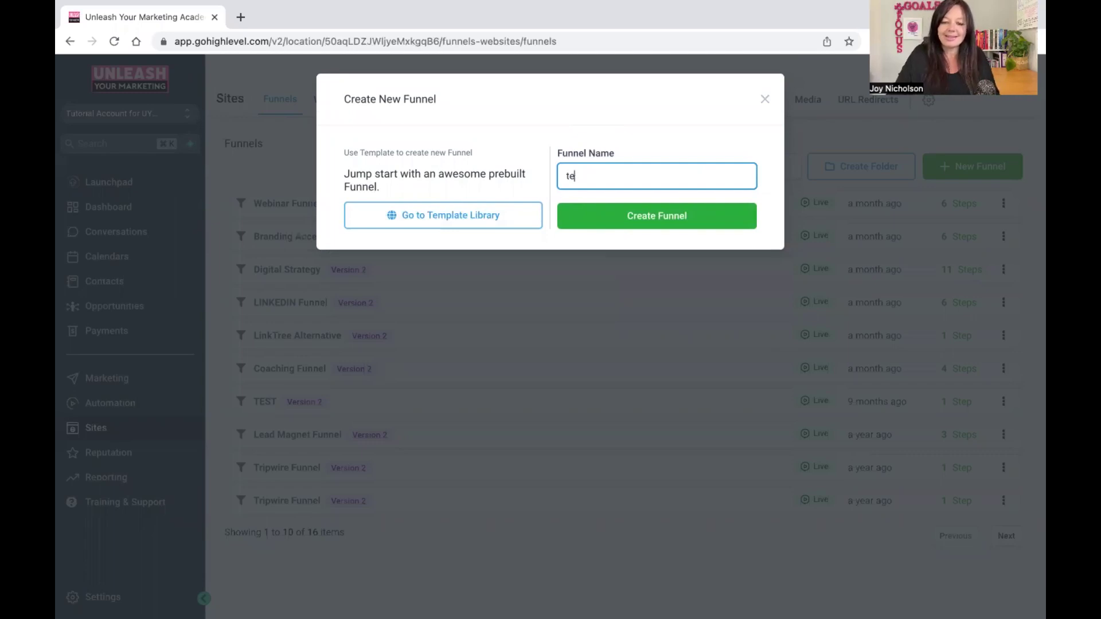
type("st")
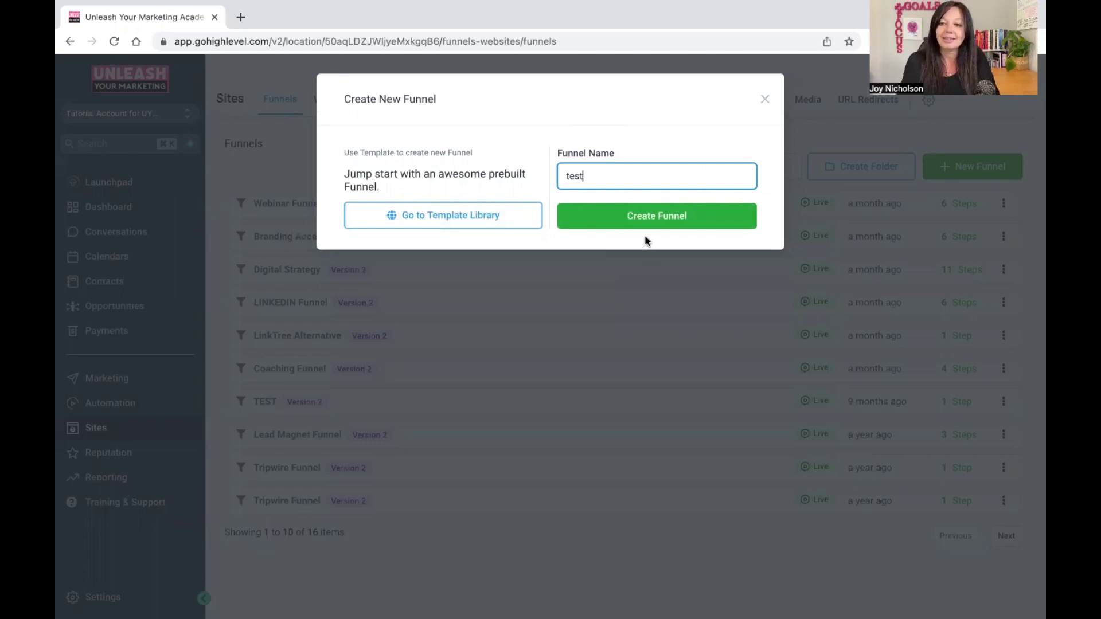
left_click(642, 215)
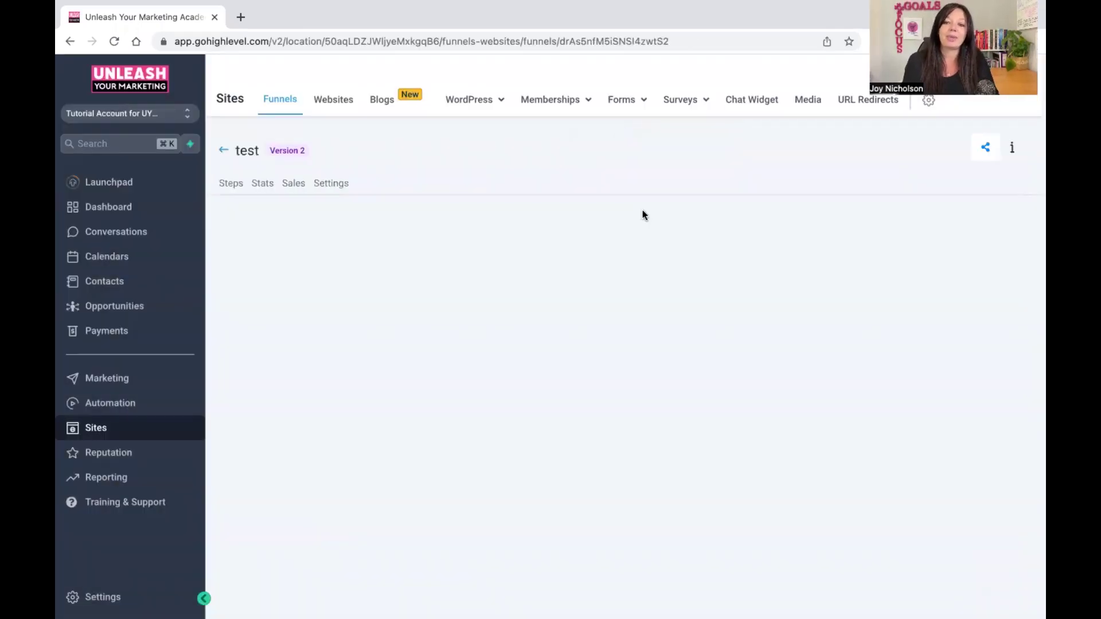
left_click(346, 316)
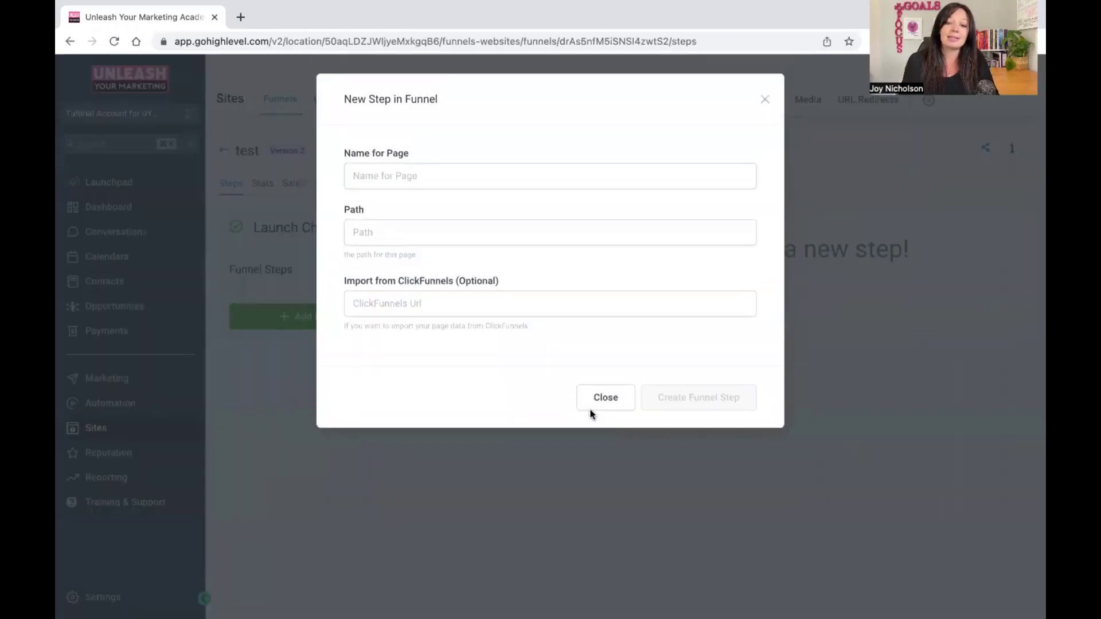
Close the new-step form without adding a step and start another new funnel
left_click_drag(504, 280, 304, 277)
left_click(452, 312)
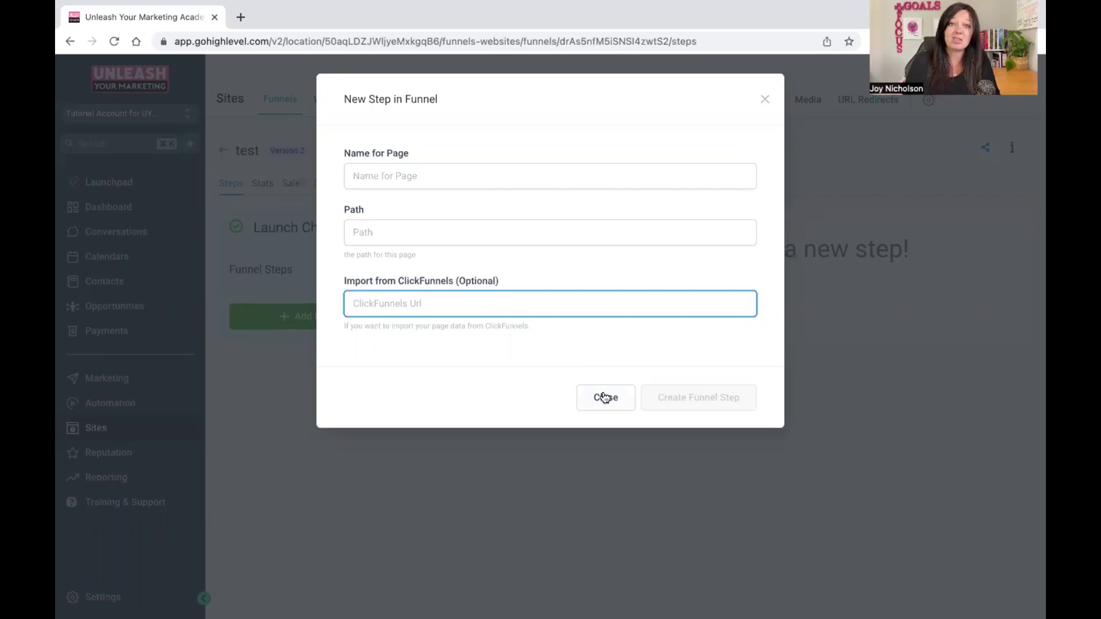
left_click(627, 390)
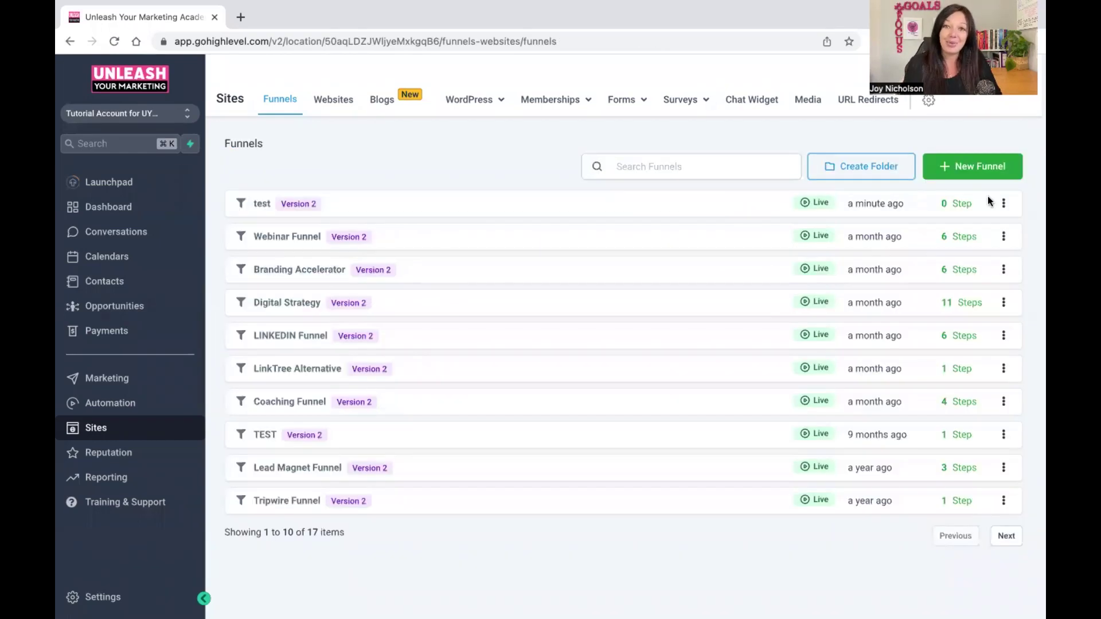
left_click(986, 169)
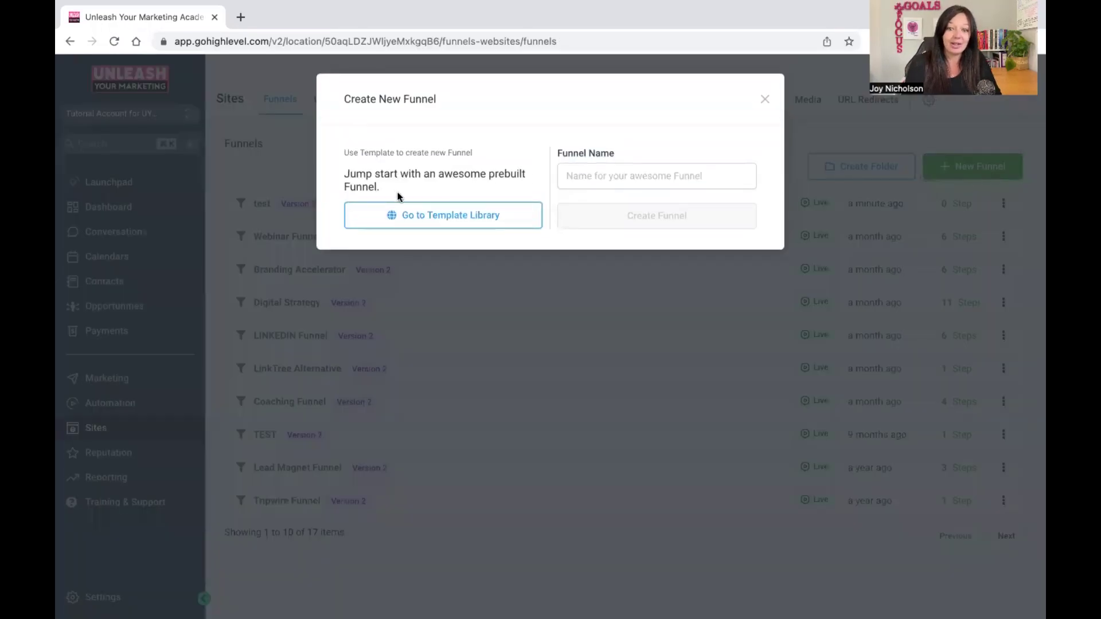
Filter the template library to Automotive and open the Car Service and Cleaning template
left_click(413, 222)
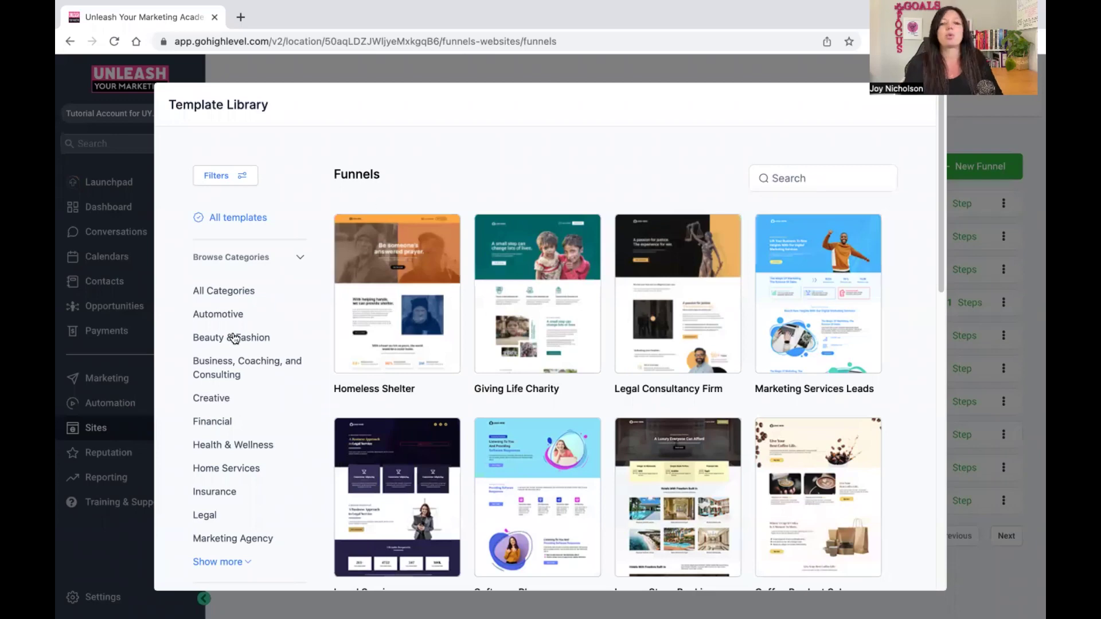
left_click(229, 315)
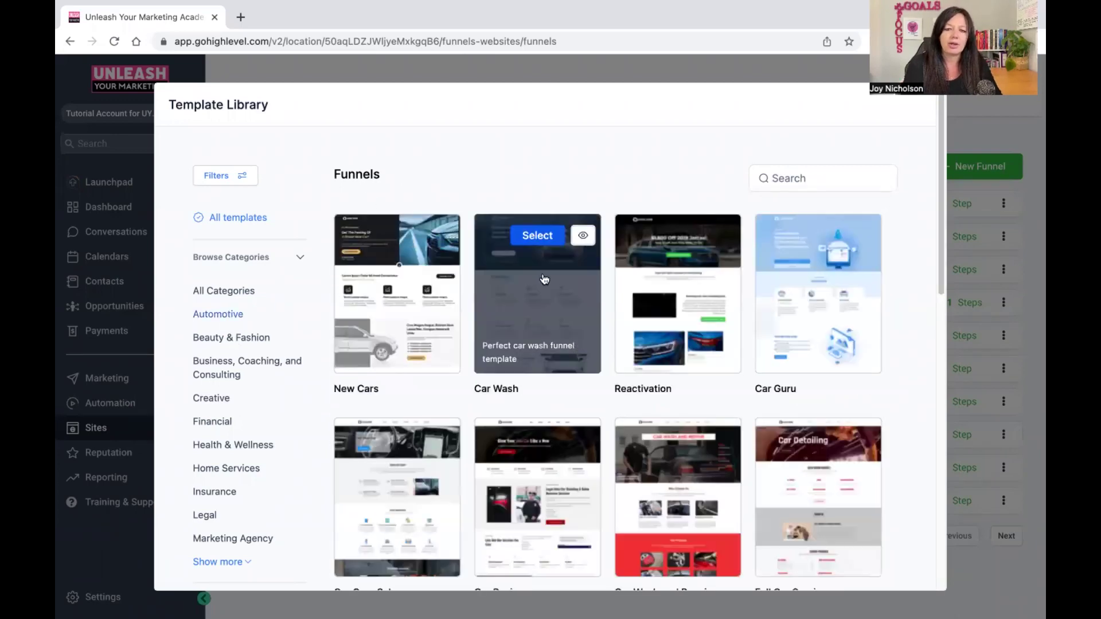
scroll(688, 394, "down", 1)
scroll(691, 396, "down", 1)
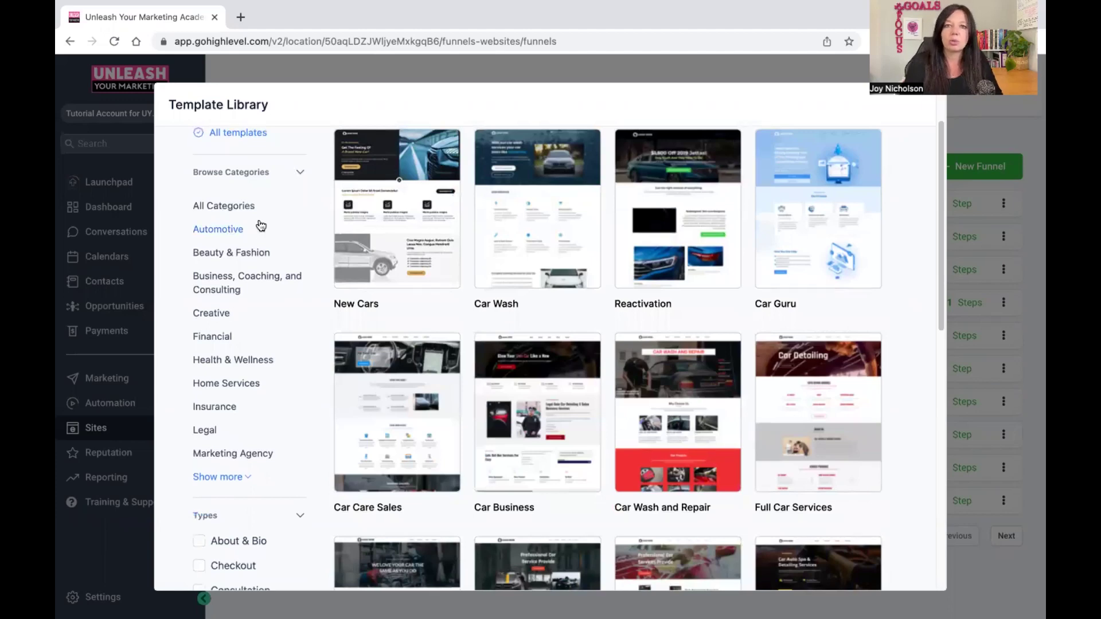
scroll(396, 321, "down", 5)
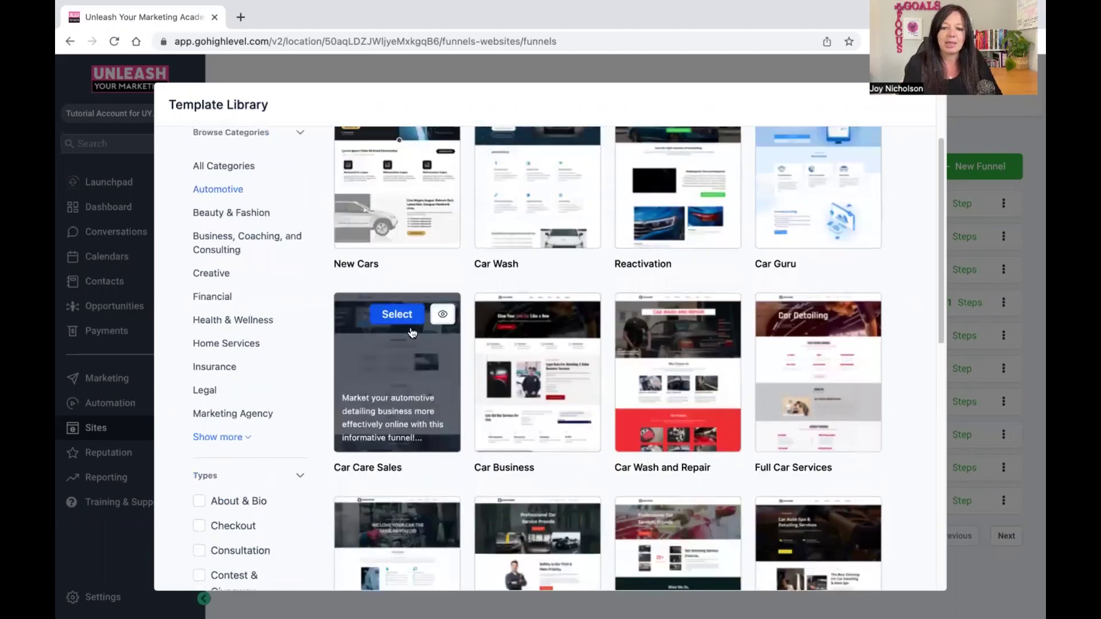
scroll(710, 437, "down", 5)
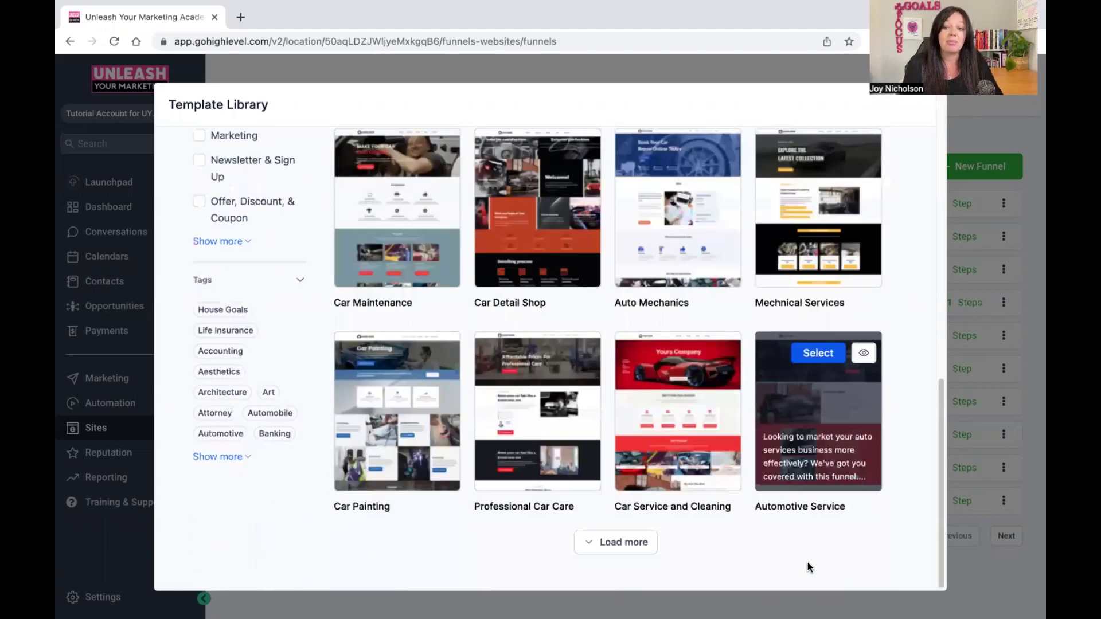
scroll(784, 422, "up", 10)
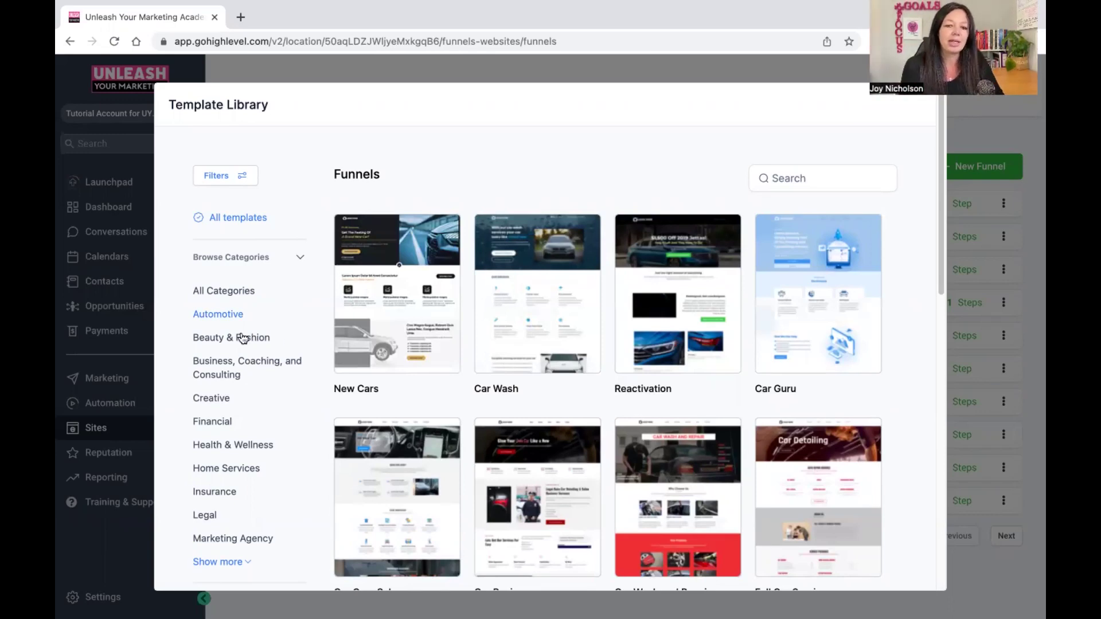
mouse_move(677, 459)
scroll(753, 321, "down", 5)
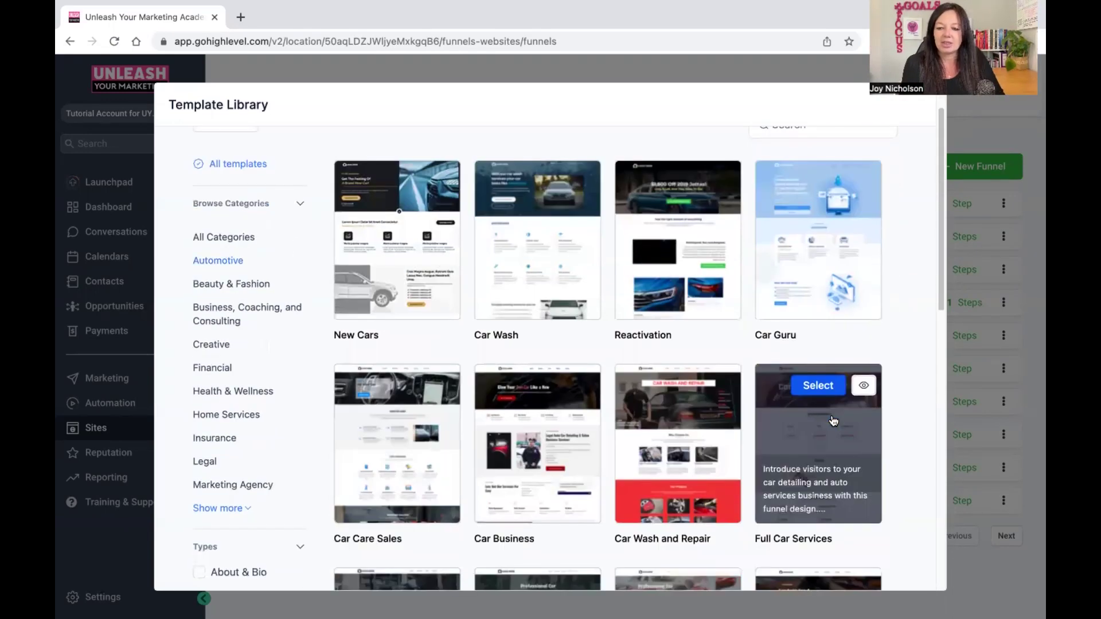
scroll(752, 296, "up", 2)
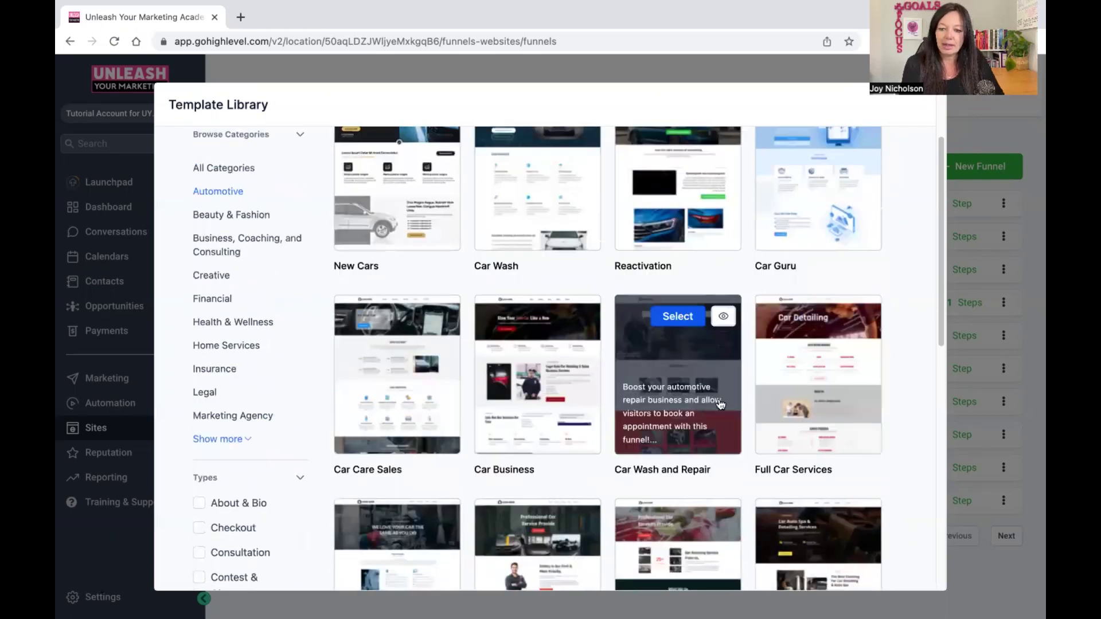
scroll(747, 414, "down", 6)
left_click(684, 355)
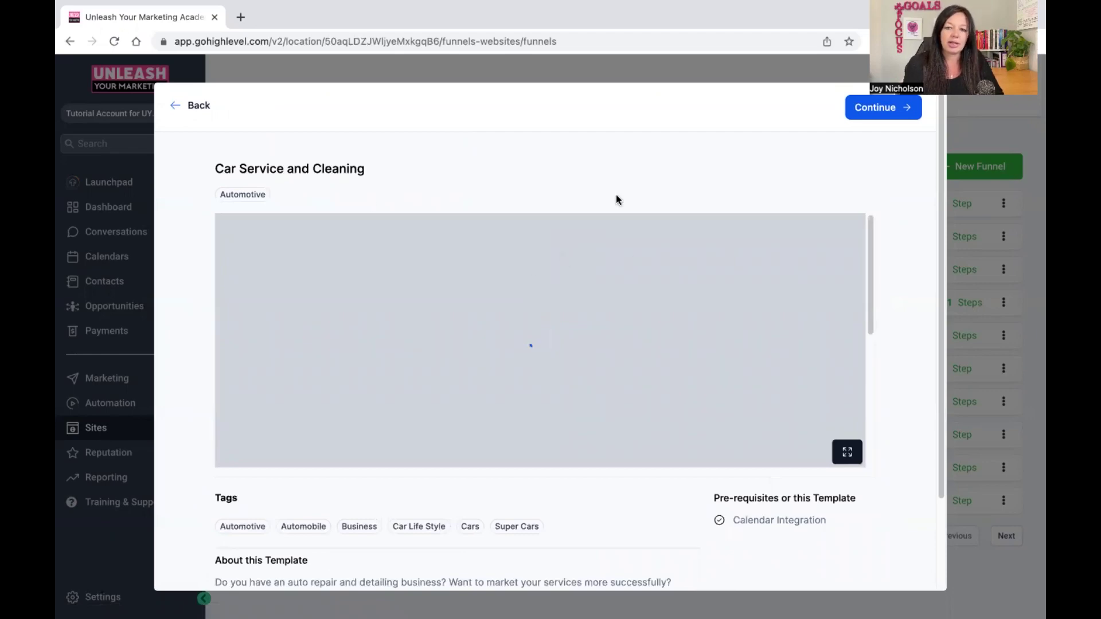
Accept the image-rights terms and import Car Service and Cleaning as funnel Automotive-010-2.0
scroll(691, 254, "down", 10)
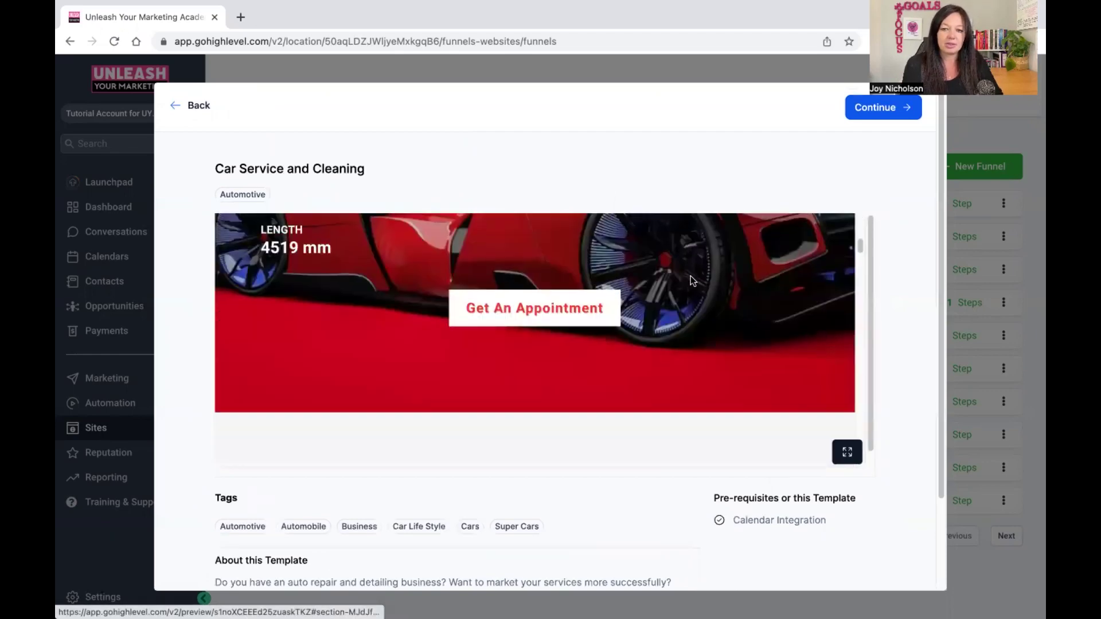
scroll(570, 325, "down", 8)
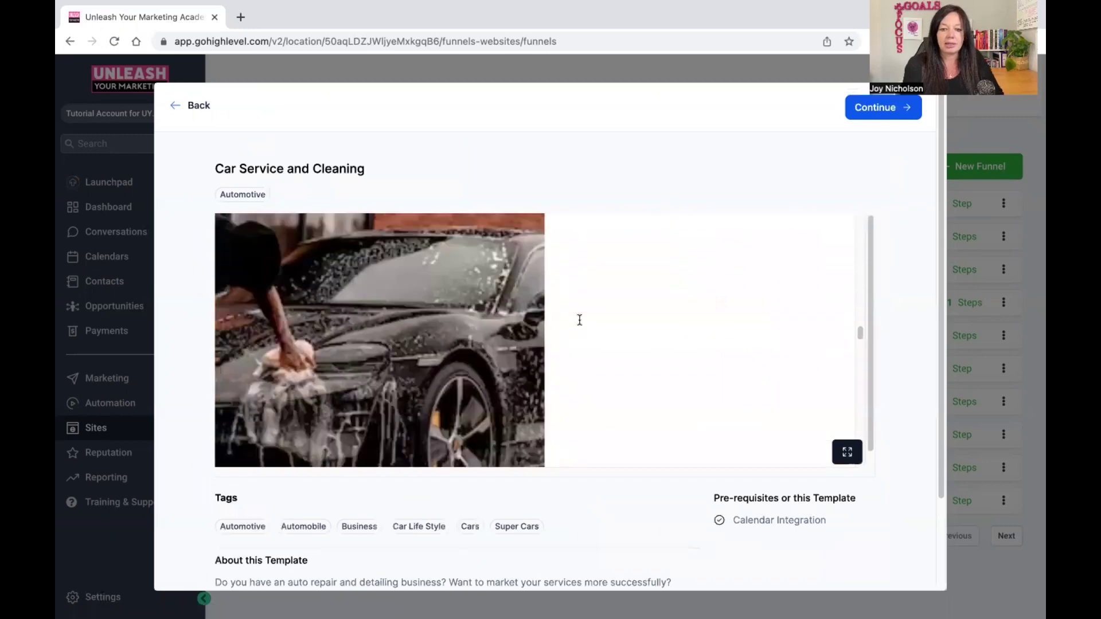
scroll(613, 292, "down", 5)
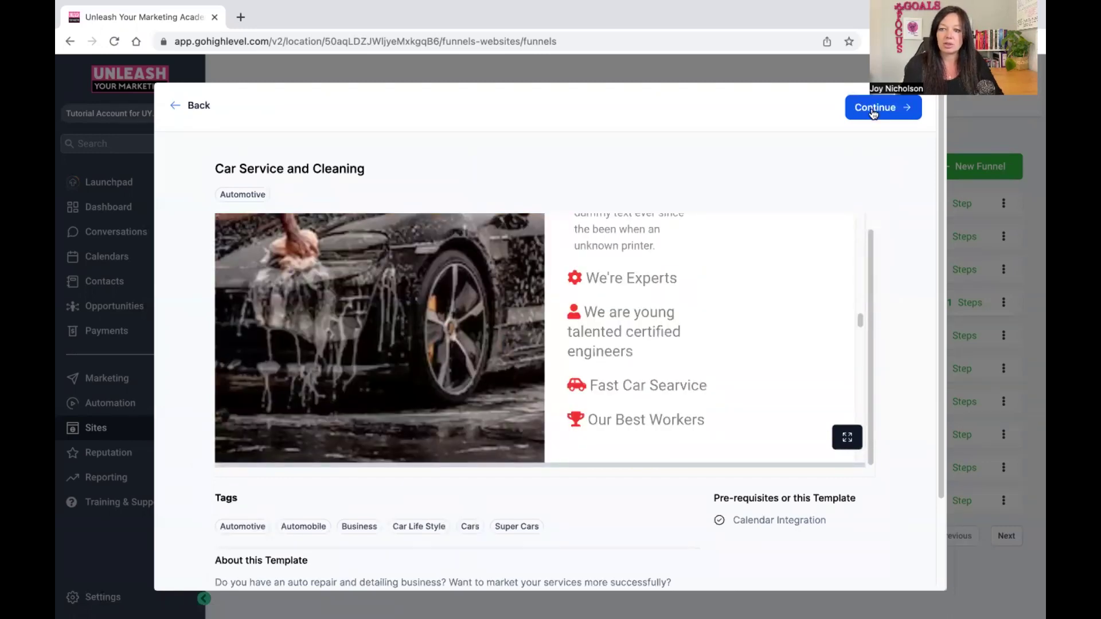
left_click(873, 113)
left_click(660, 143)
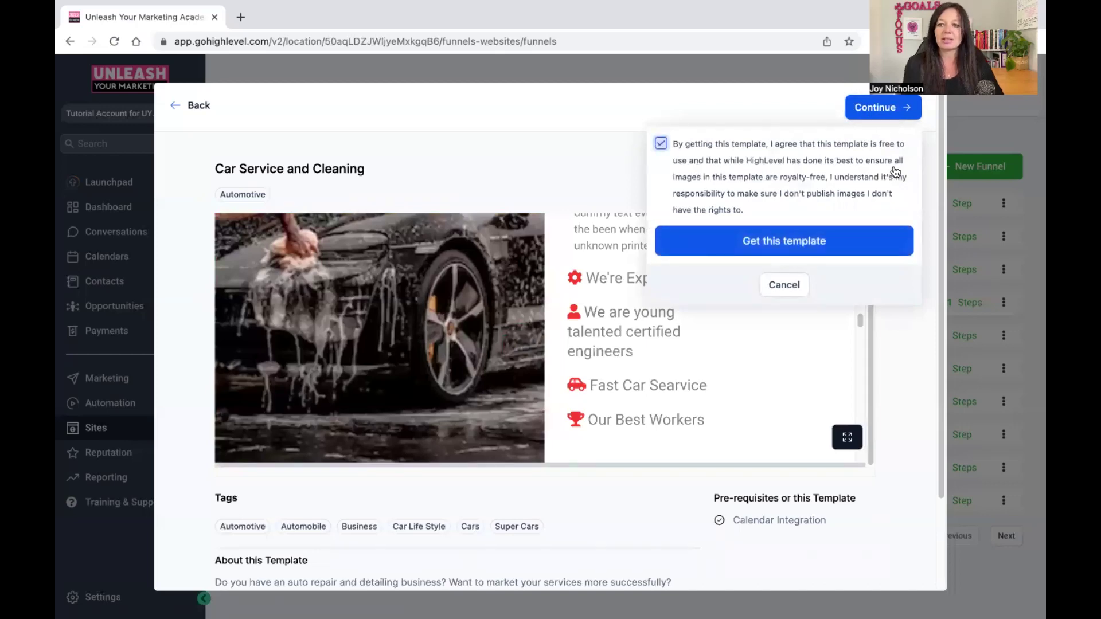
left_click(791, 241)
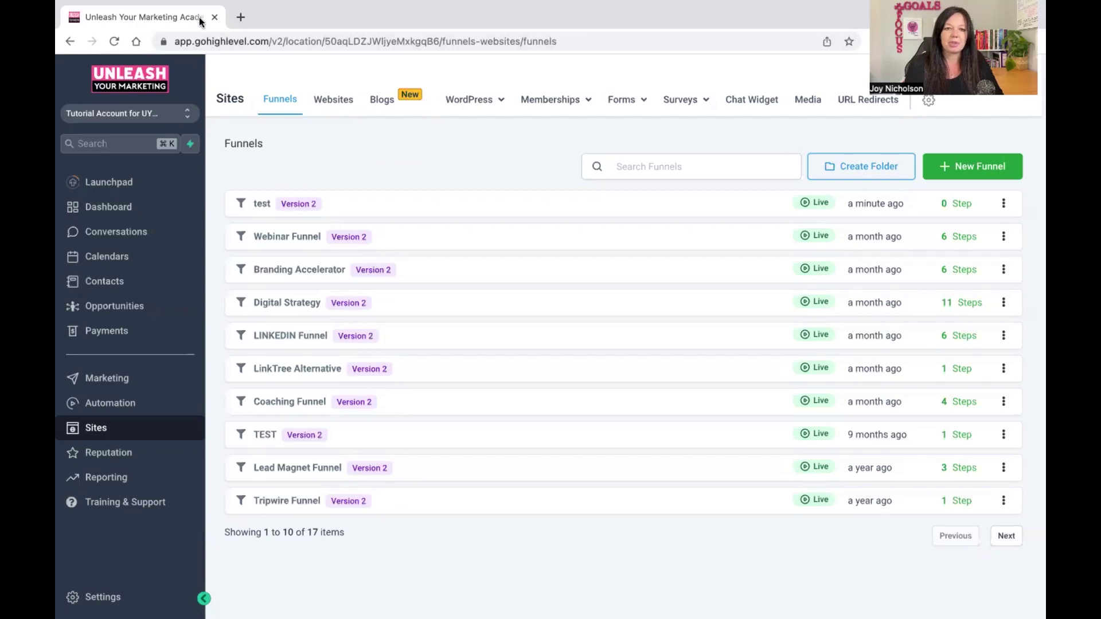
left_click(208, 40)
Reload the funnel list and open Automotive-010-2.0's Home page in the page builder
key("Return")
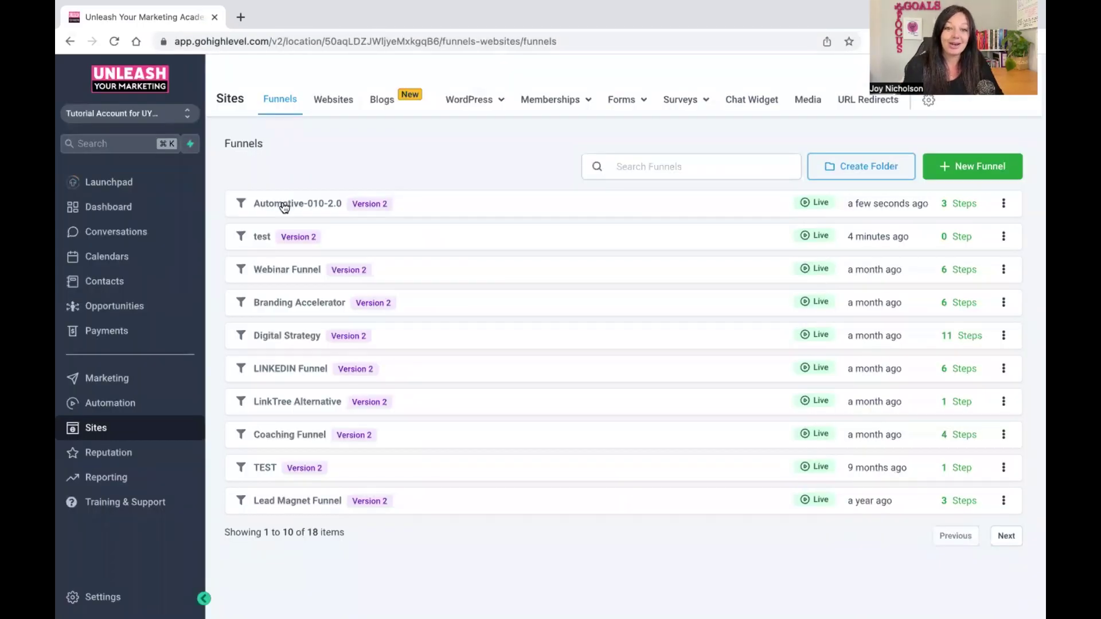
left_click(295, 209)
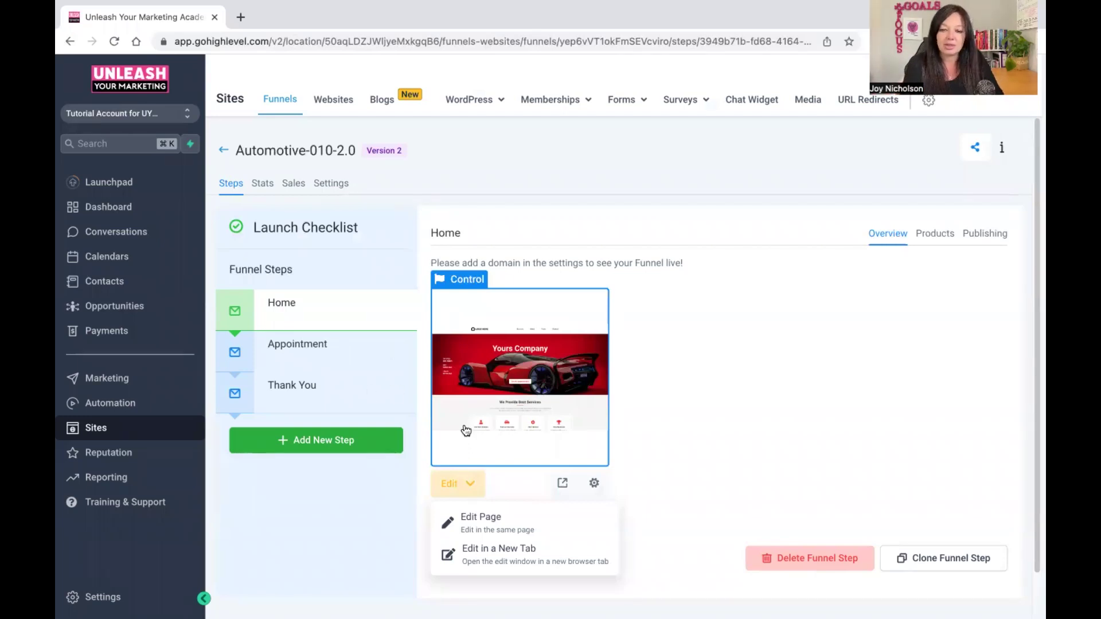
left_click(528, 519)
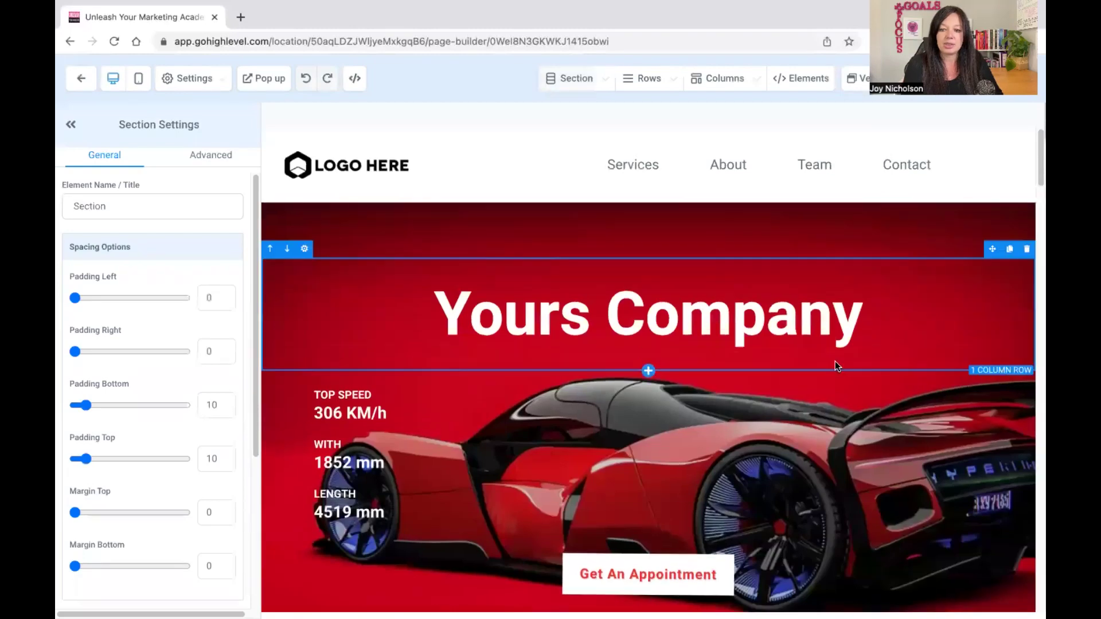
left_click(819, 310)
Replace the 'Yours Company' headline with 'Luxury Cars New Zealand', correcting the spelling of Luxury
triple_click(819, 310)
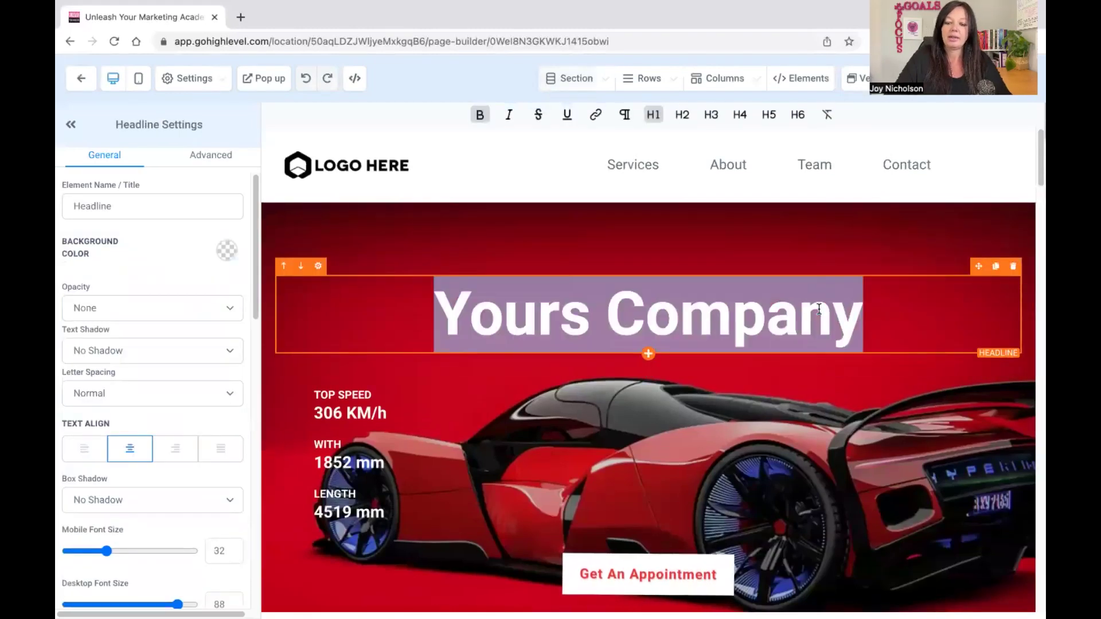
type("Lux")
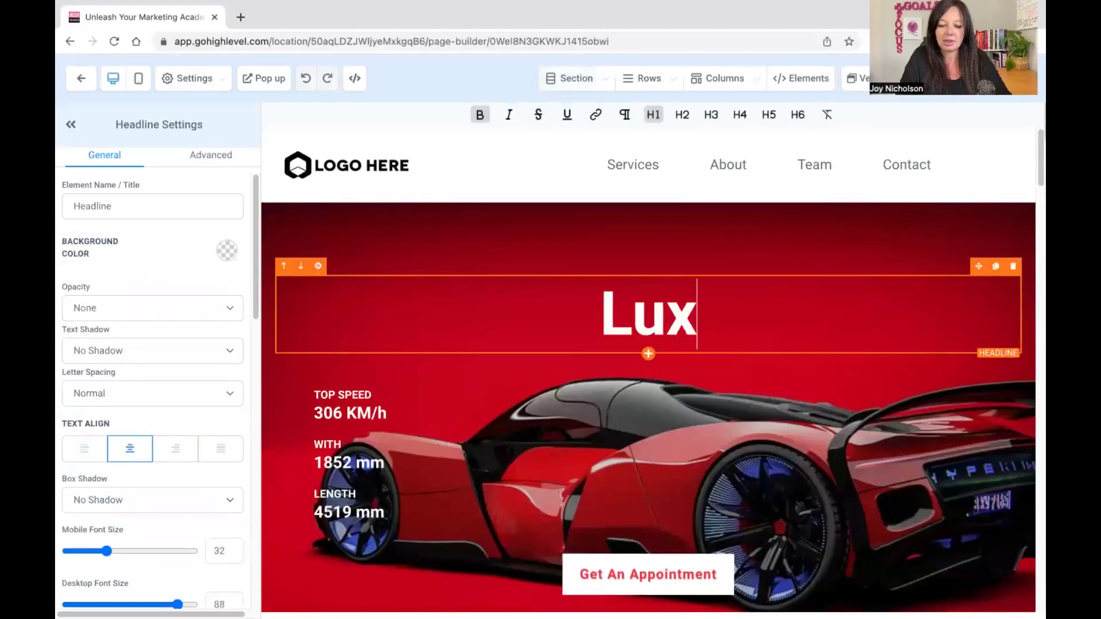
type("ary Cars")
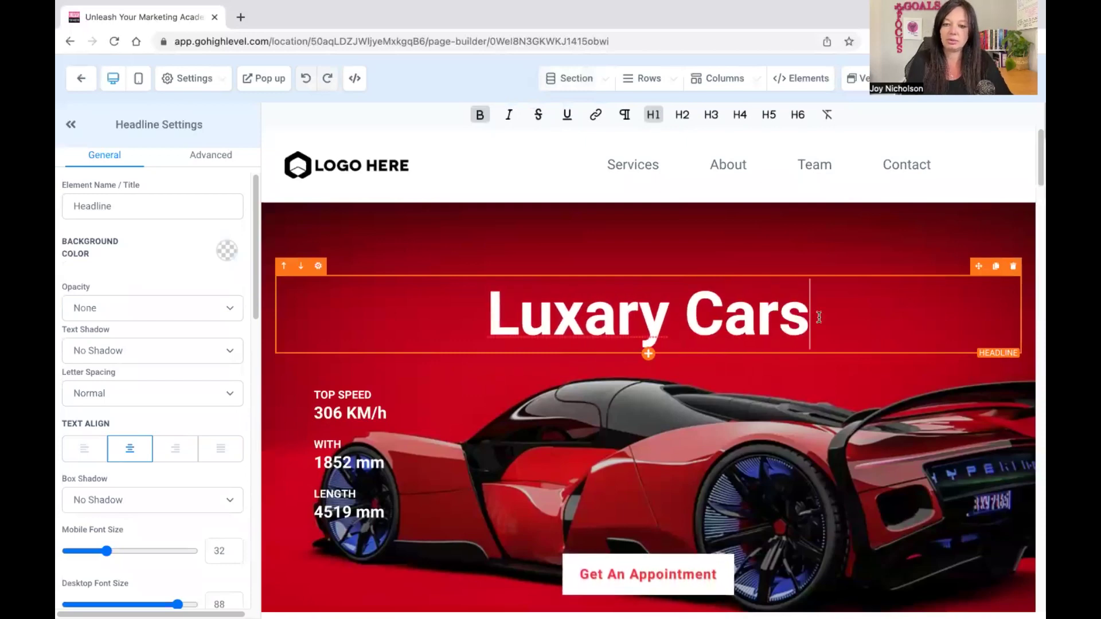
right_click(635, 319)
left_click(665, 315)
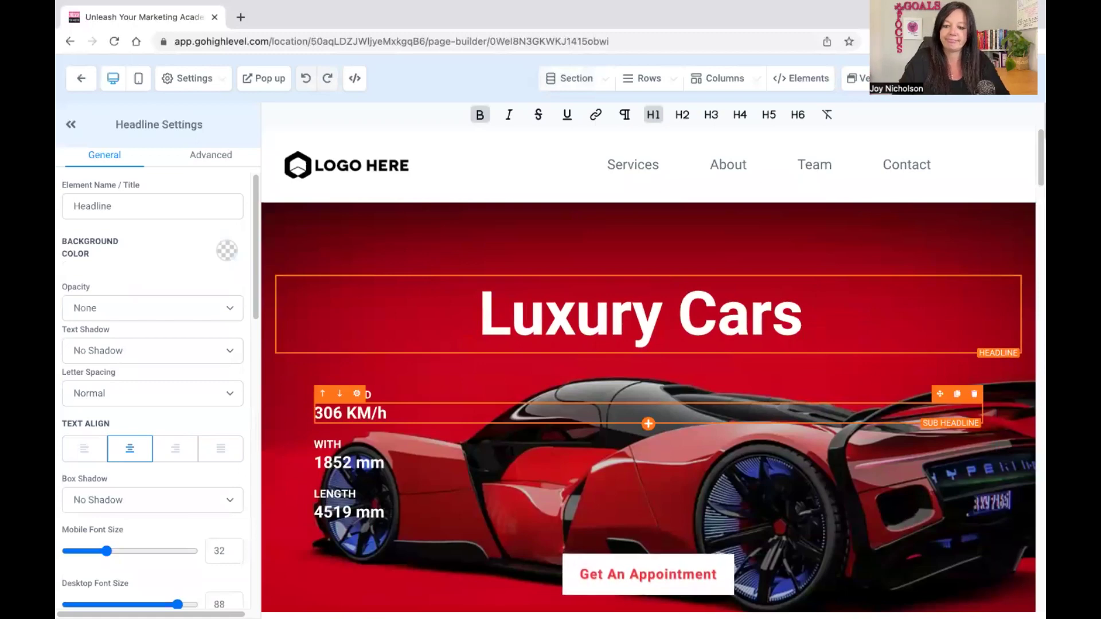
type("New")
key("BackSpace")
type("ew ")
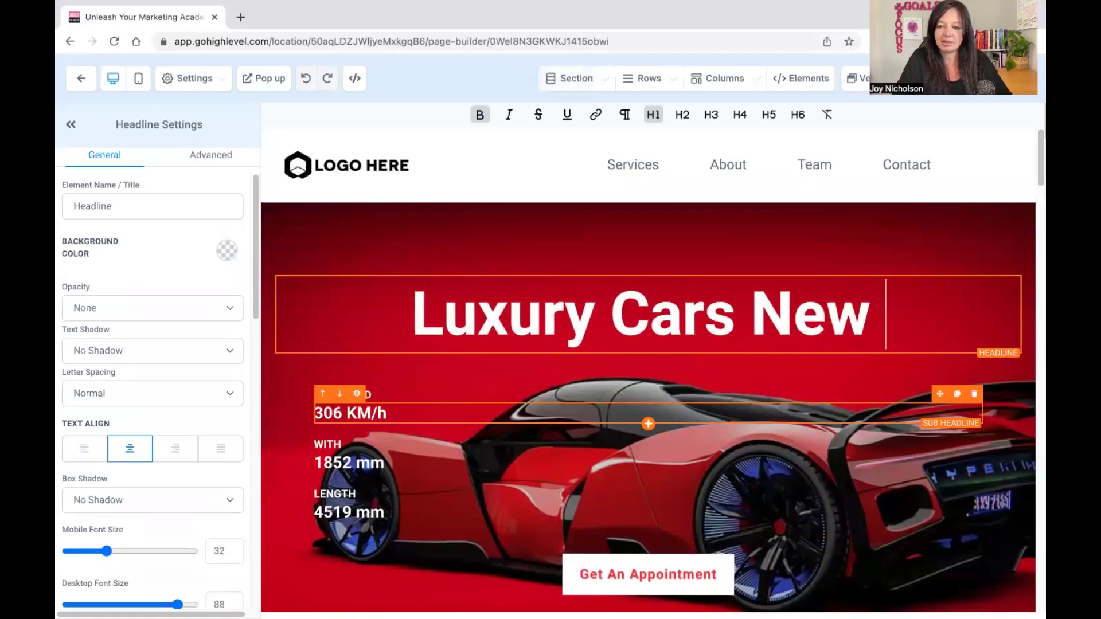
type("Zealand")
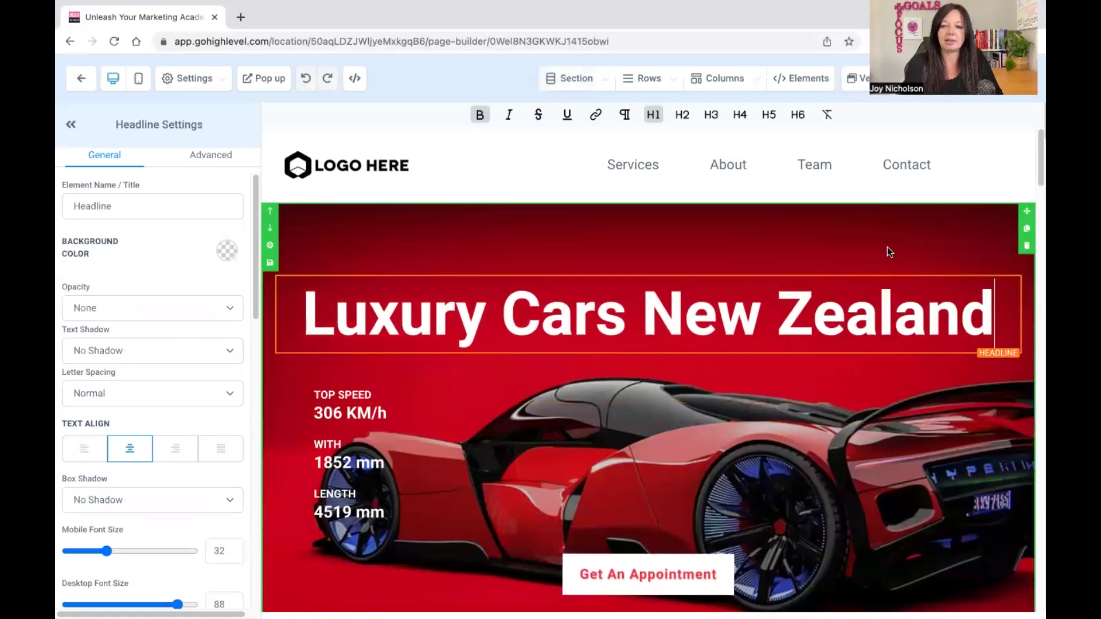
left_click(887, 252)
Select the 306 KM/h sub headline in the hero section
scroll(698, 404, "down", 1)
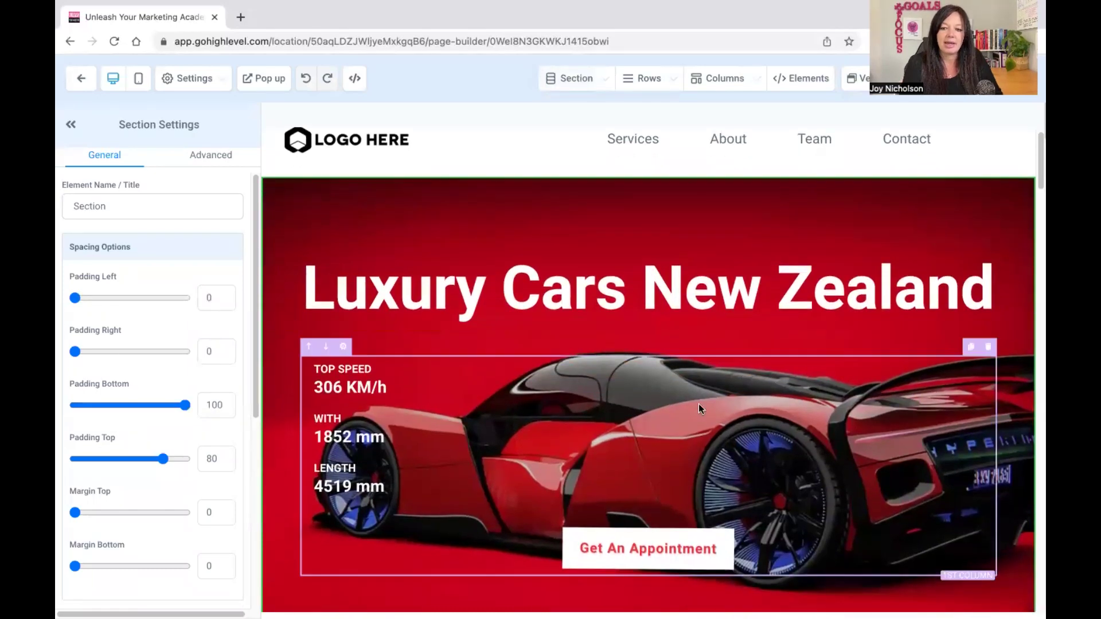
left_click(747, 395)
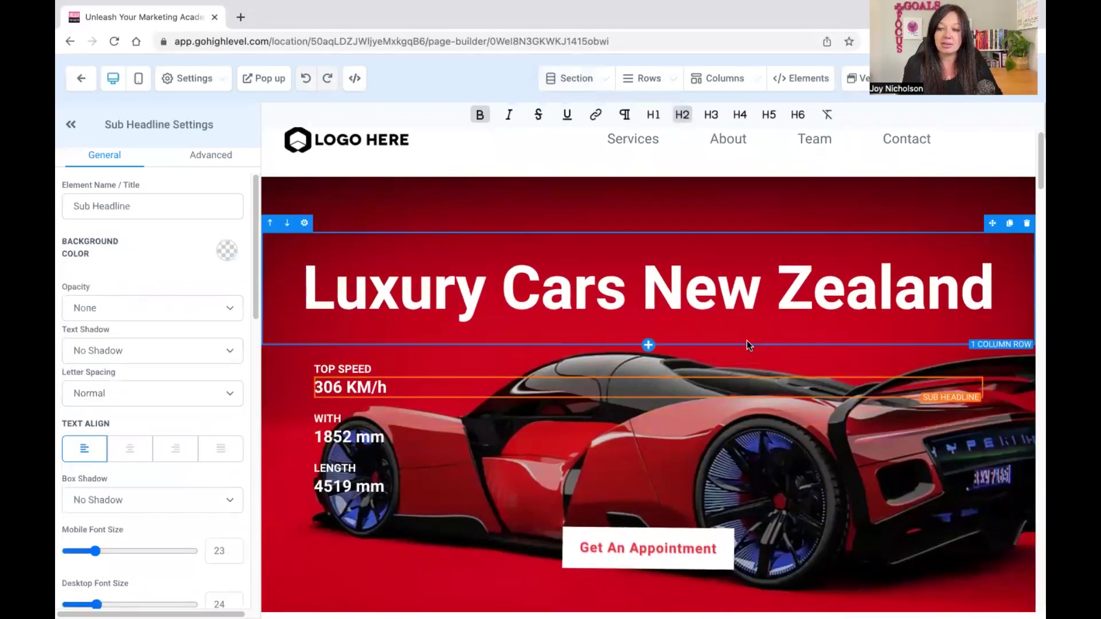
scroll(746, 394, "down", 1)
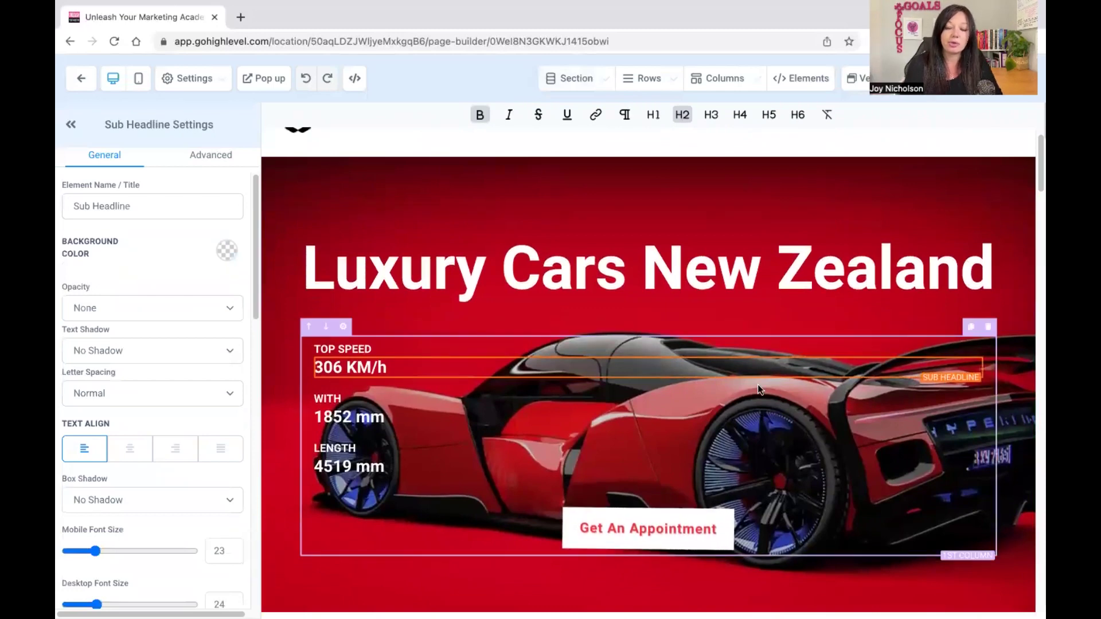
scroll(758, 385, "up", 2)
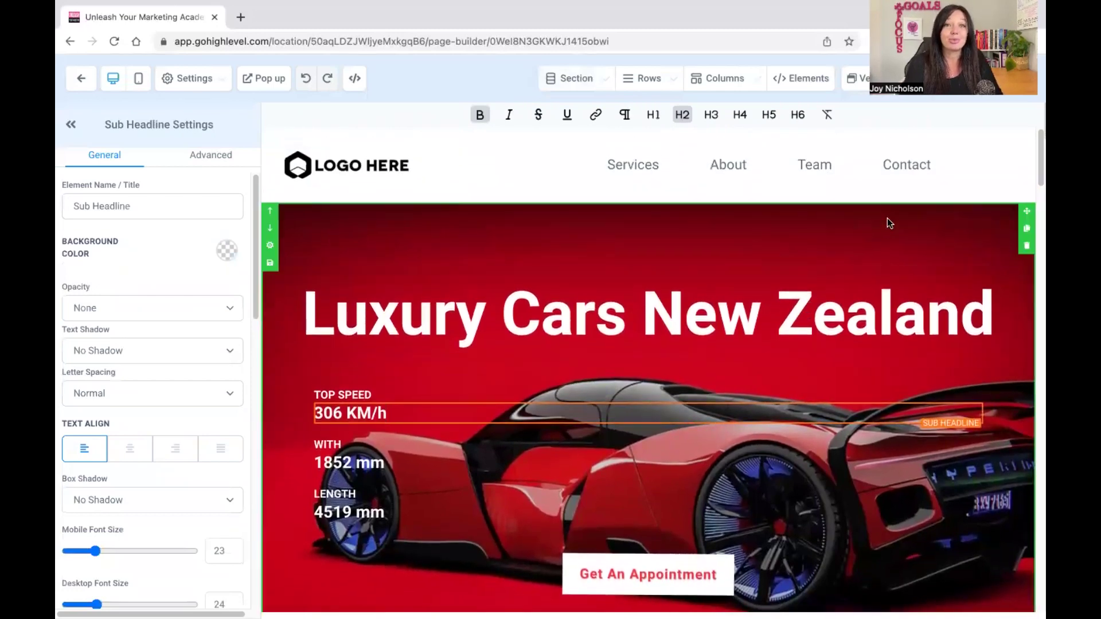
scroll(868, 313, "down", 4)
scroll(868, 313, "down", 13)
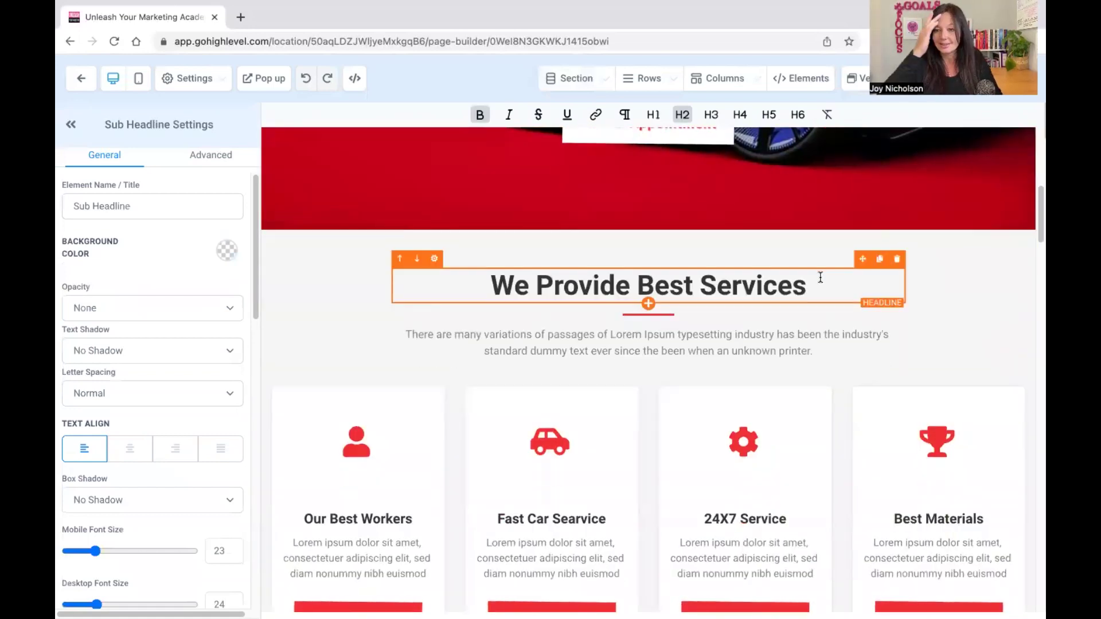
left_click(817, 246)
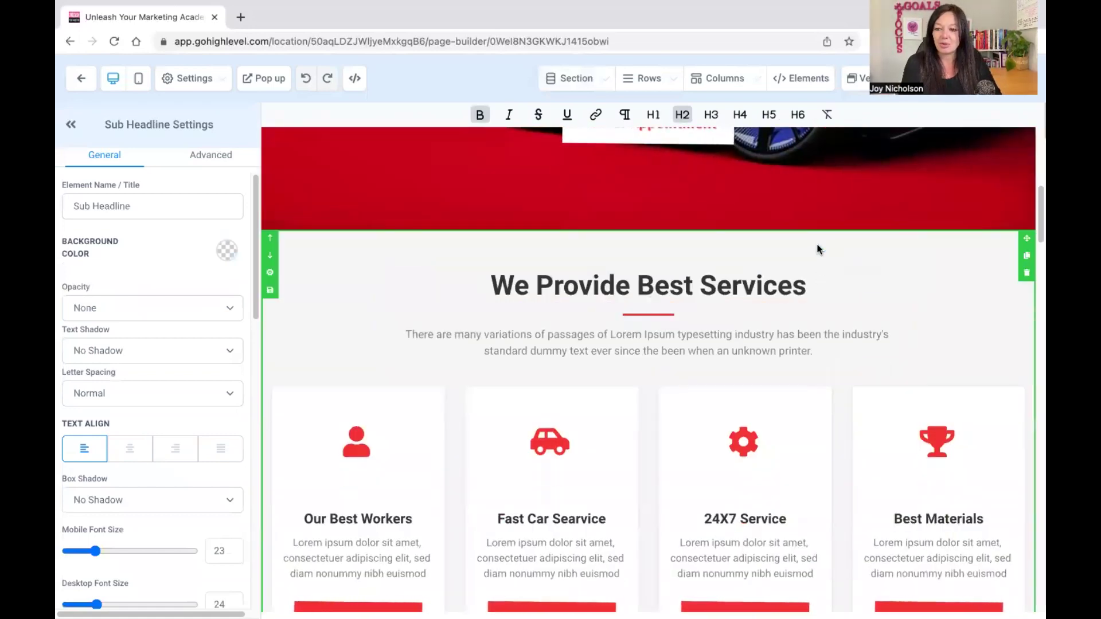
left_click(621, 276)
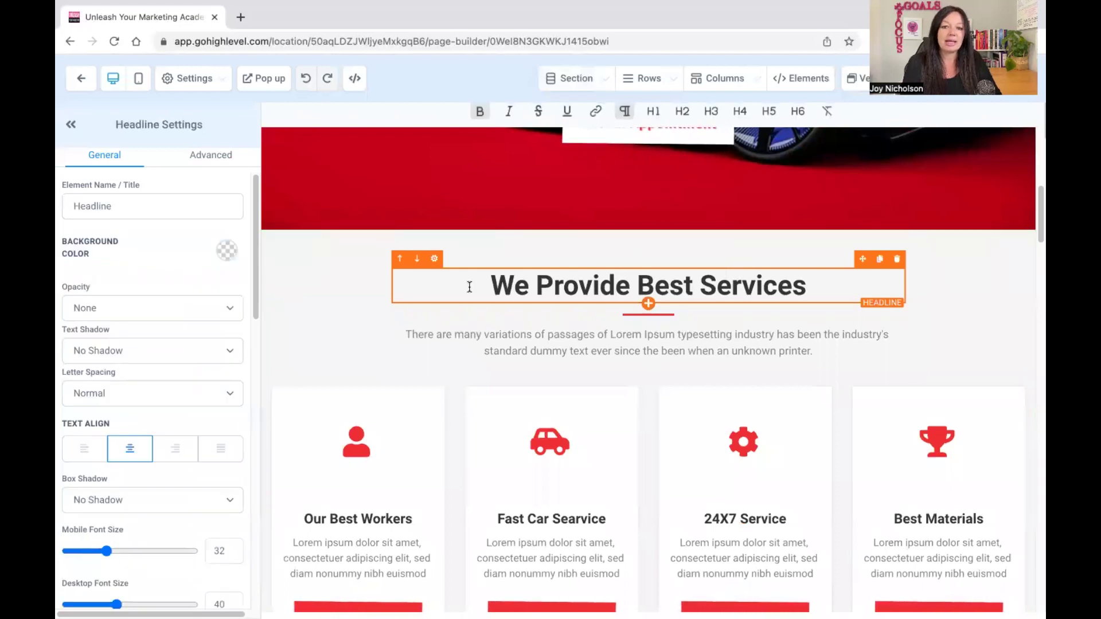
left_click(740, 356)
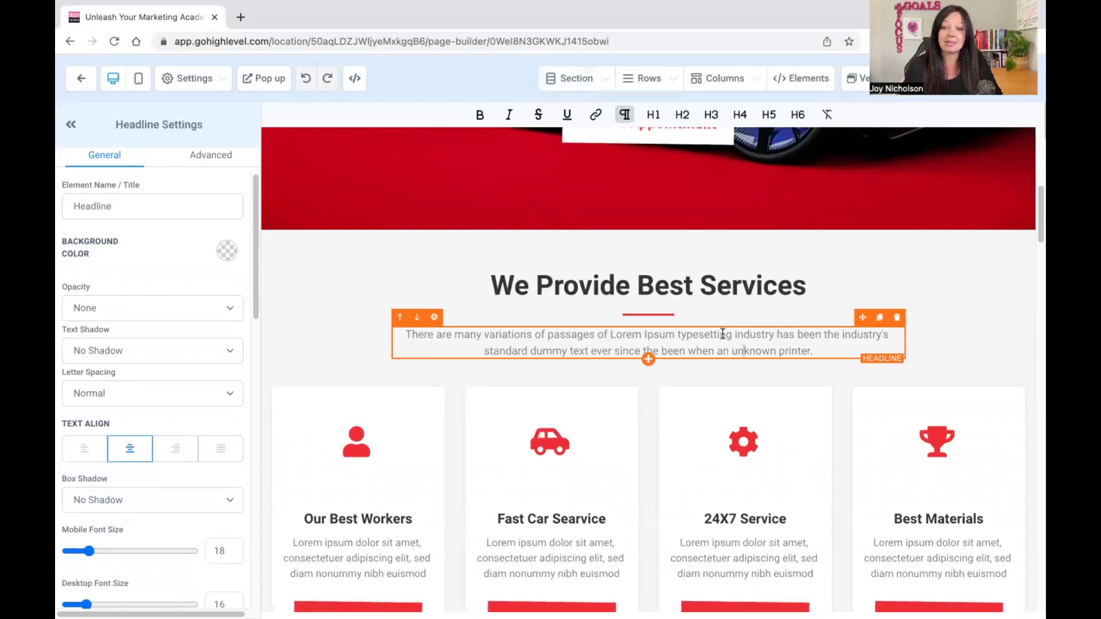
scroll(723, 334, "down", 1)
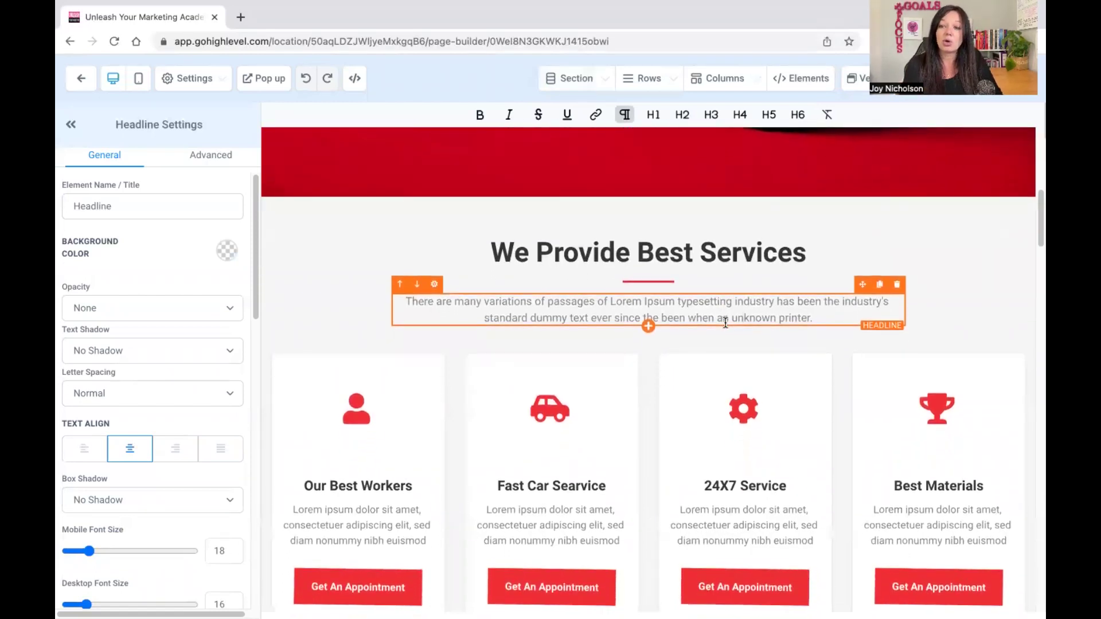
scroll(726, 323, "up", 7)
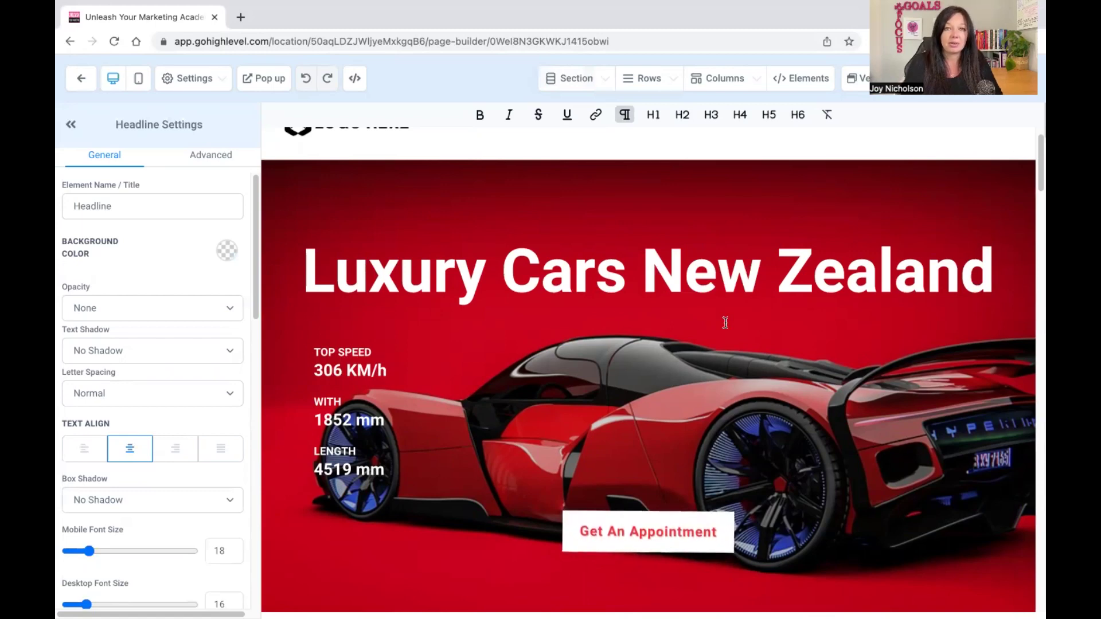
scroll(726, 323, "down", 5)
scroll(726, 322, "down", 3)
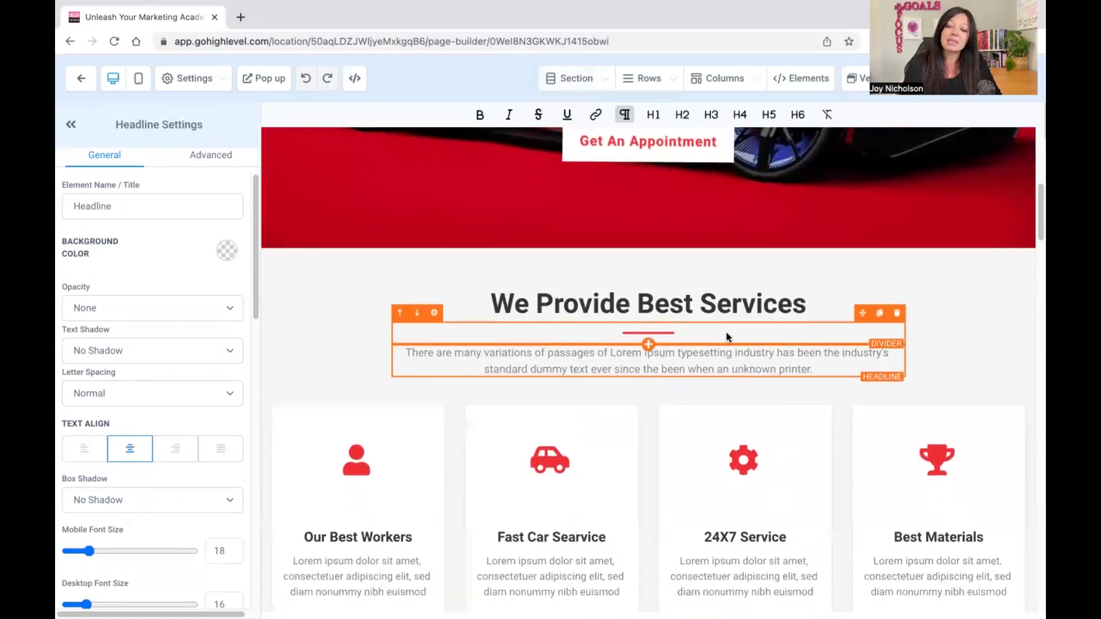
scroll(726, 332, "down", 2)
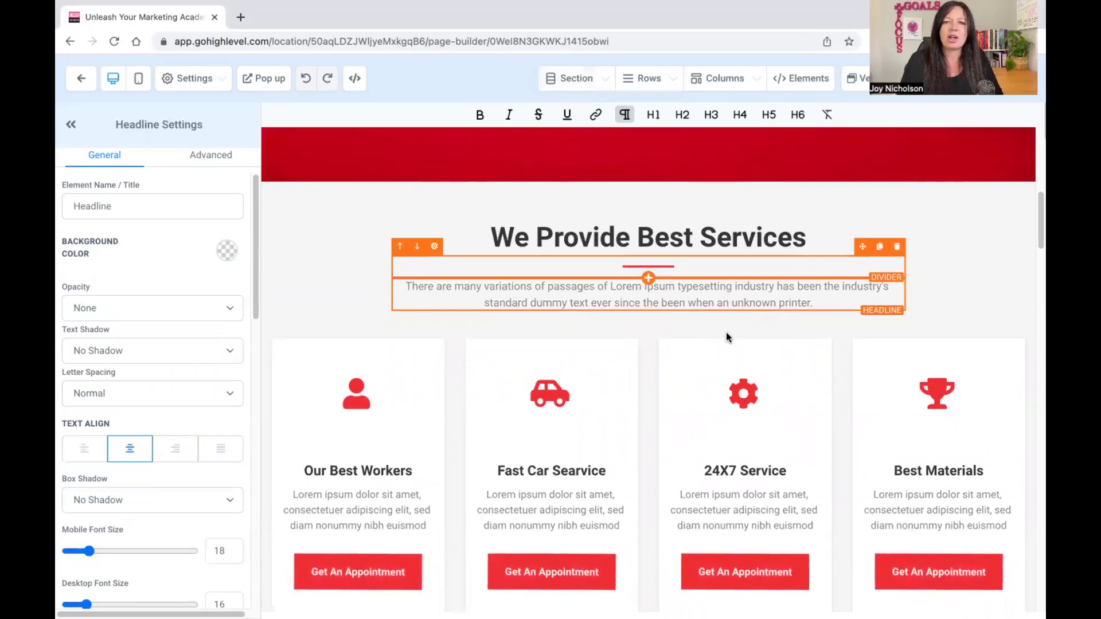
scroll(726, 332, "up", 10)
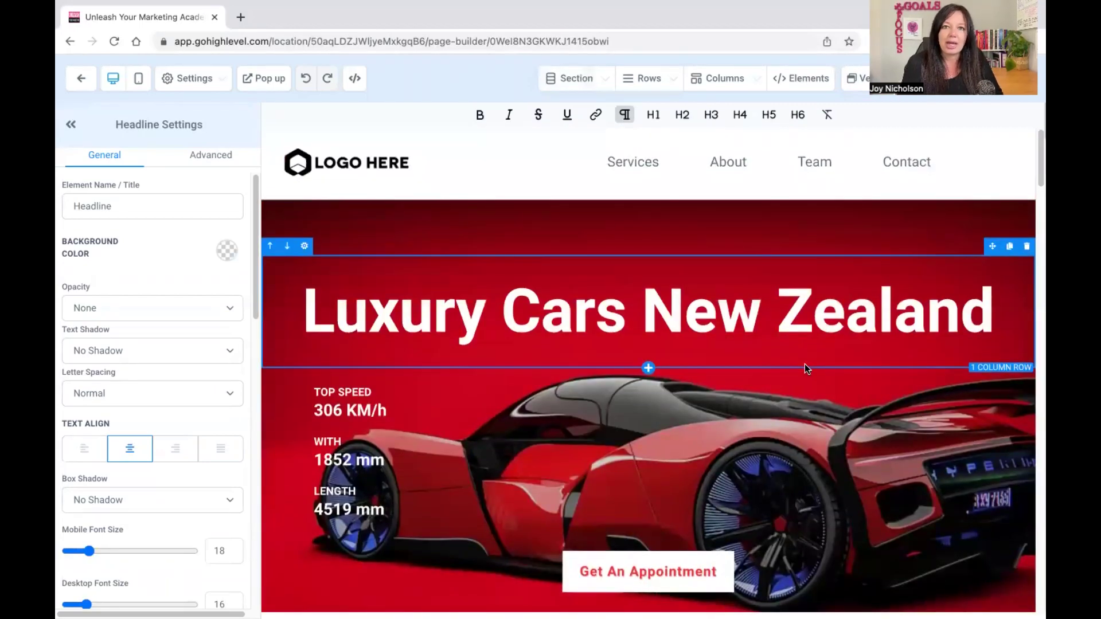
scroll(811, 379, "down", 1)
scroll(812, 384, "down", 3)
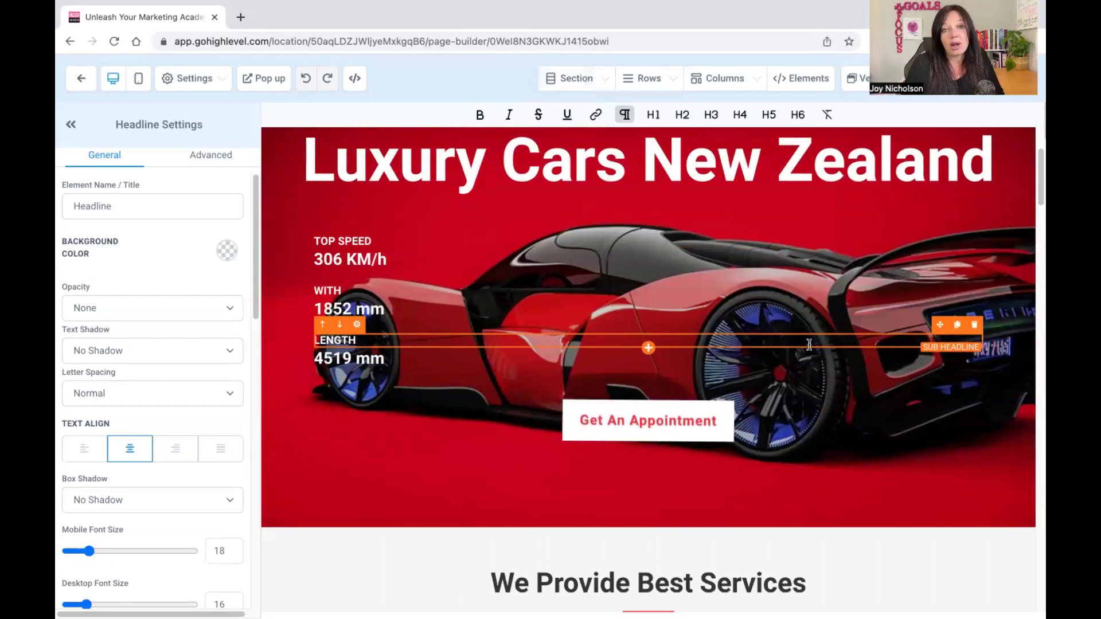
scroll(809, 344, "down", 3)
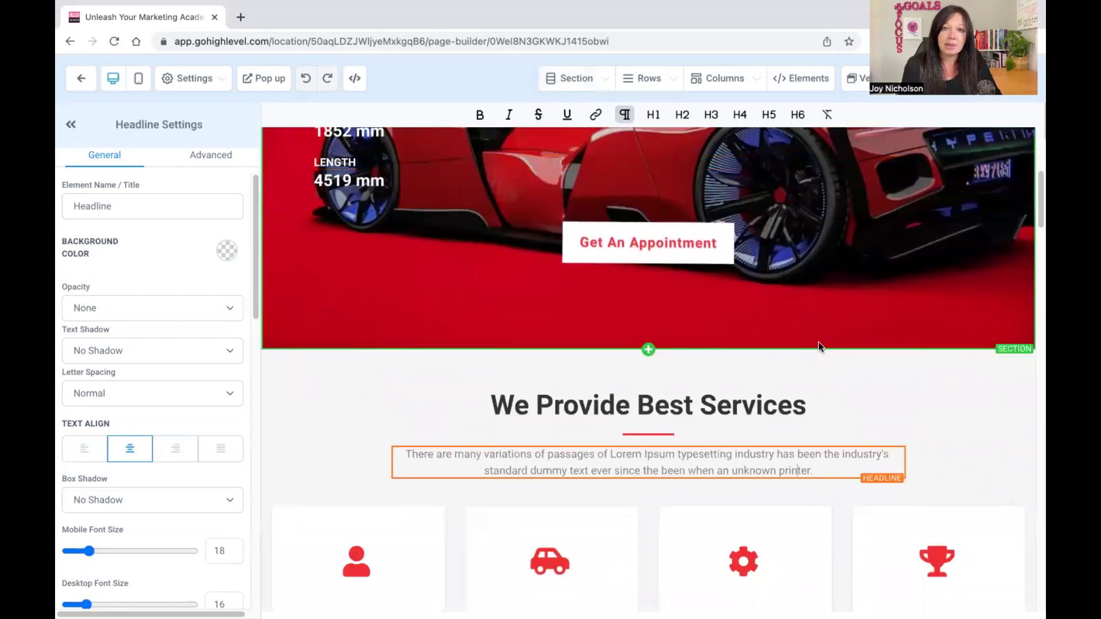
left_click(820, 369)
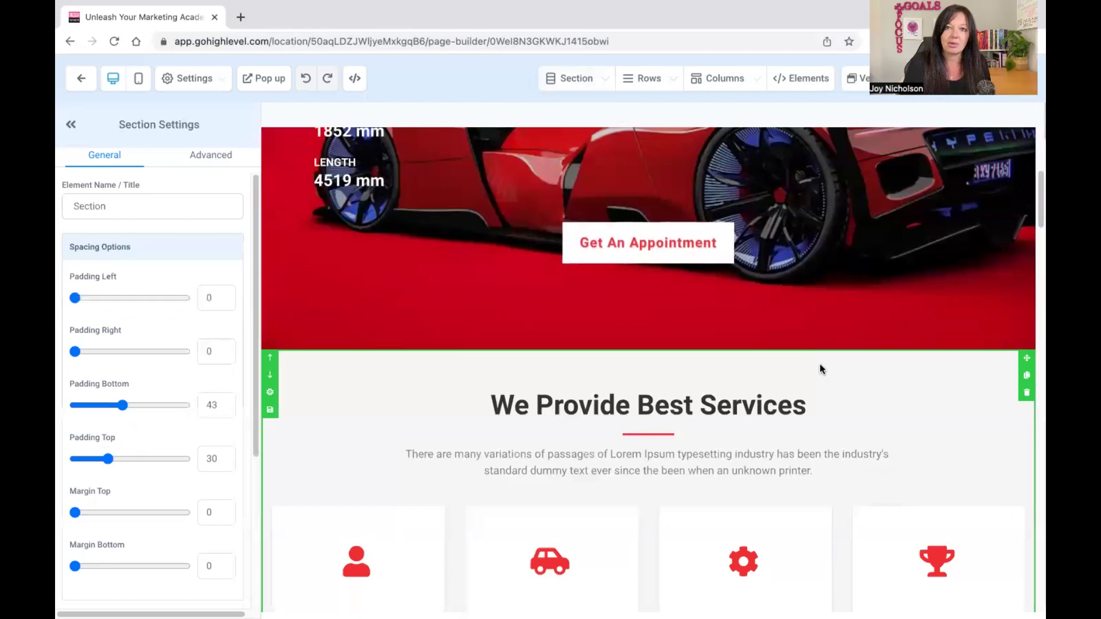
scroll(821, 369, "down", 4)
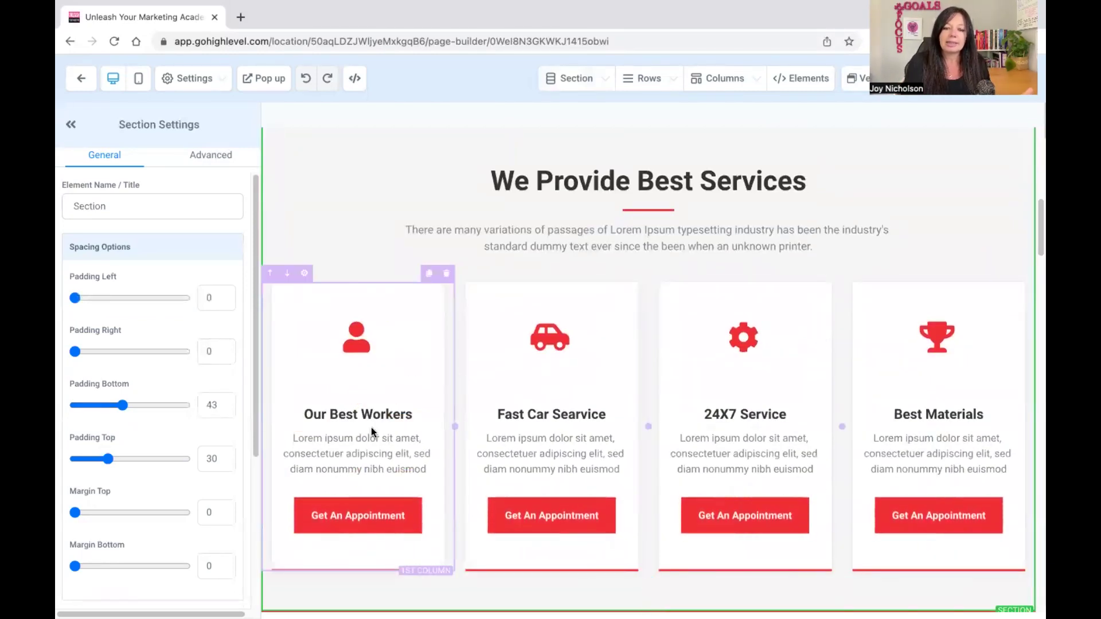
scroll(828, 374, "down", 5)
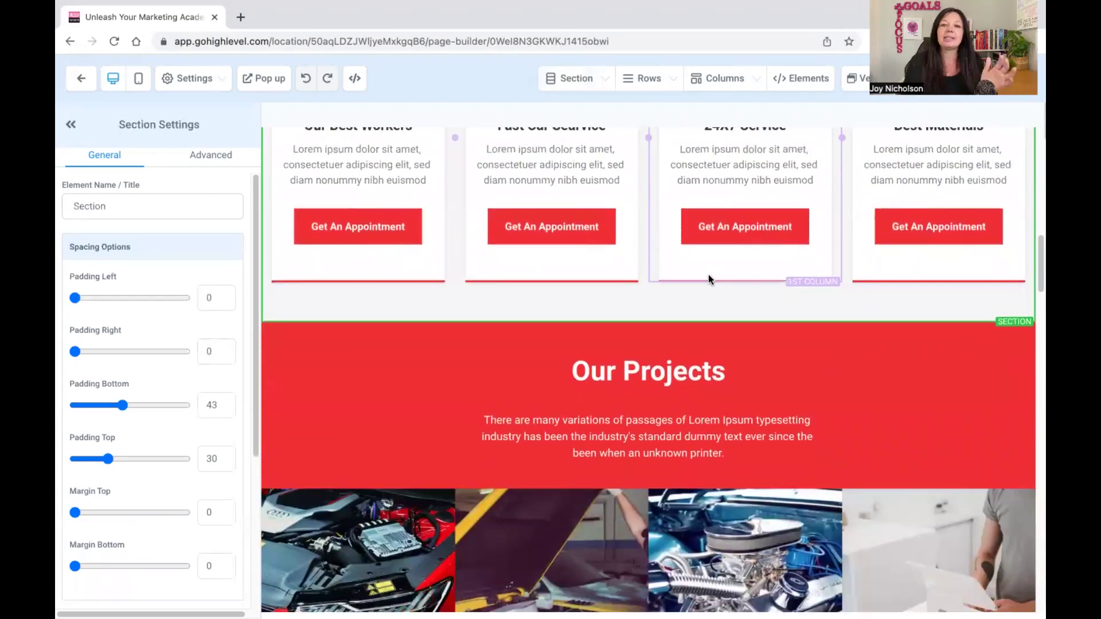
scroll(709, 275, "down", 2)
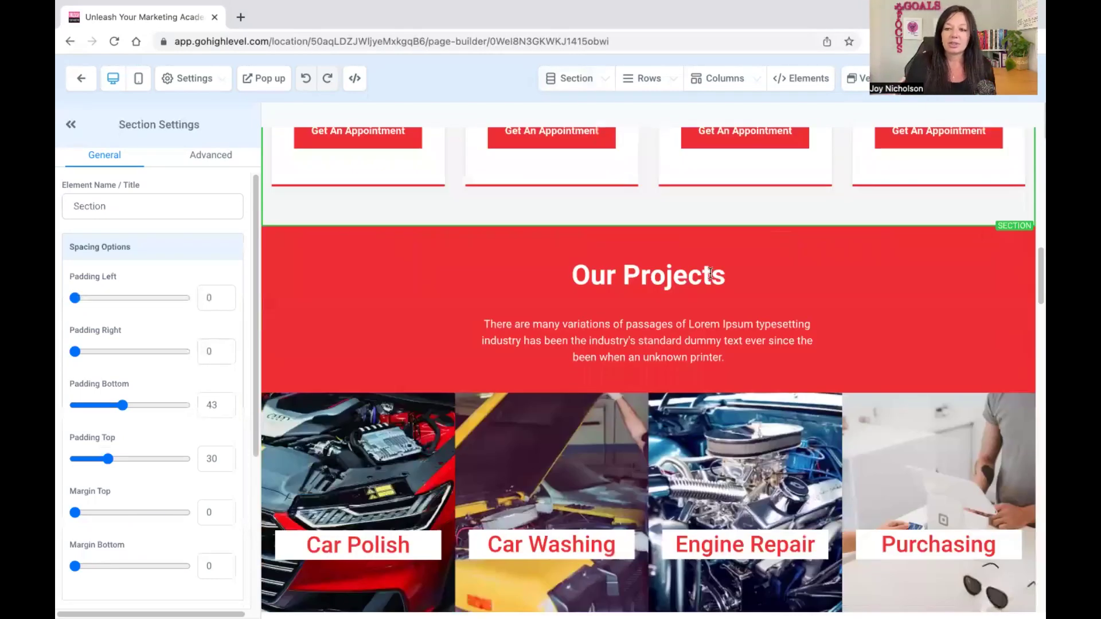
scroll(711, 274, "down", 2)
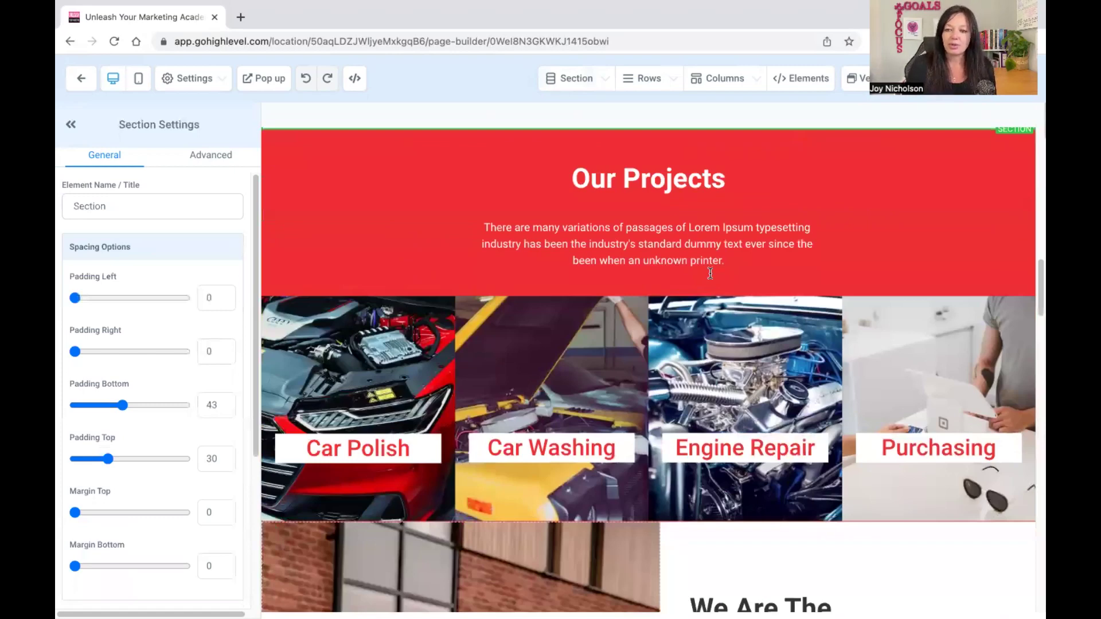
scroll(711, 273, "down", 8)
scroll(783, 337, "down", 1)
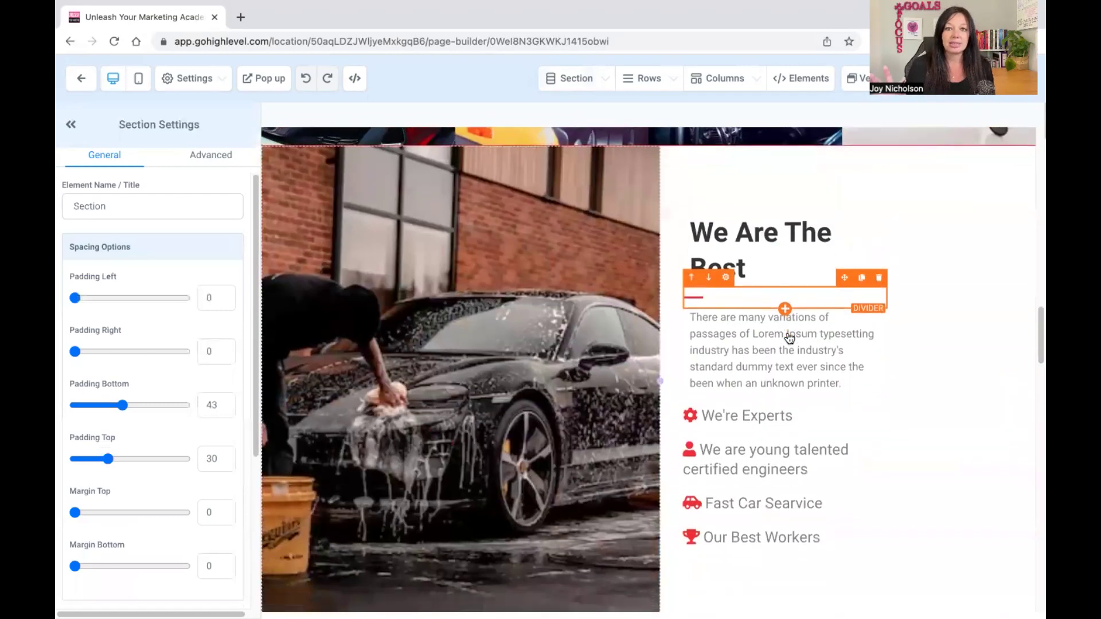
scroll(789, 338, "down", 8)
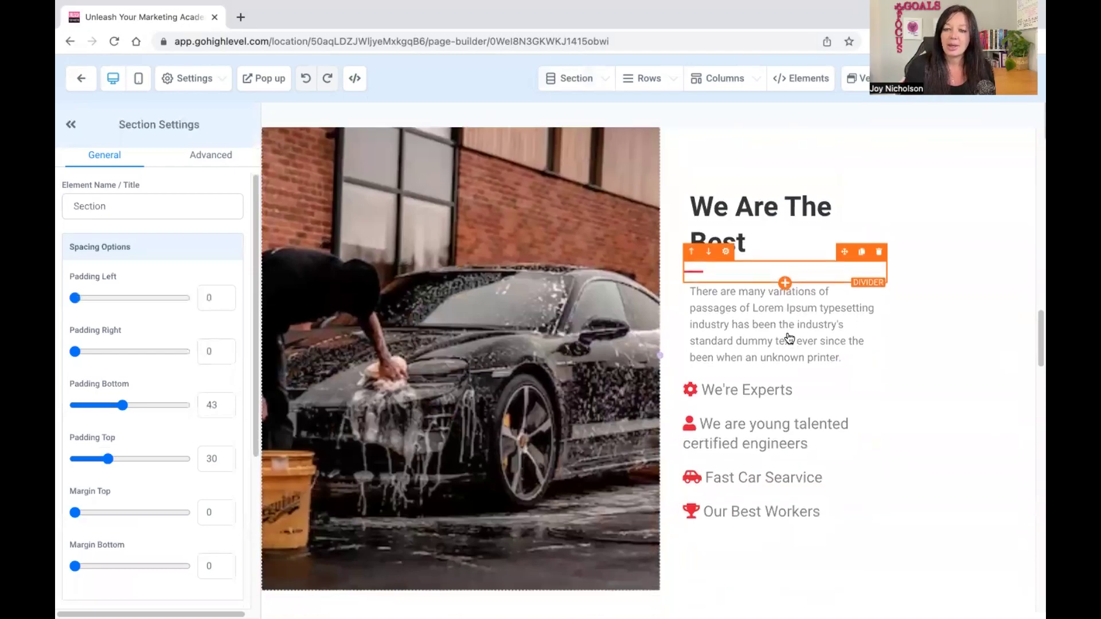
scroll(790, 339, "down", 1)
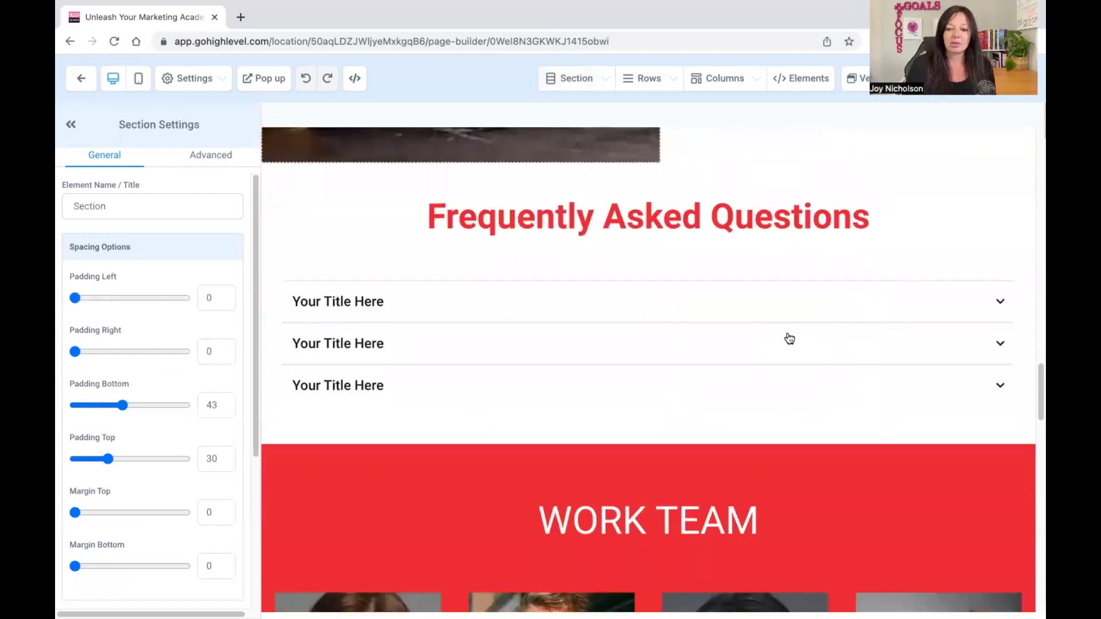
scroll(789, 339, "down", 2)
scroll(789, 338, "down", 7)
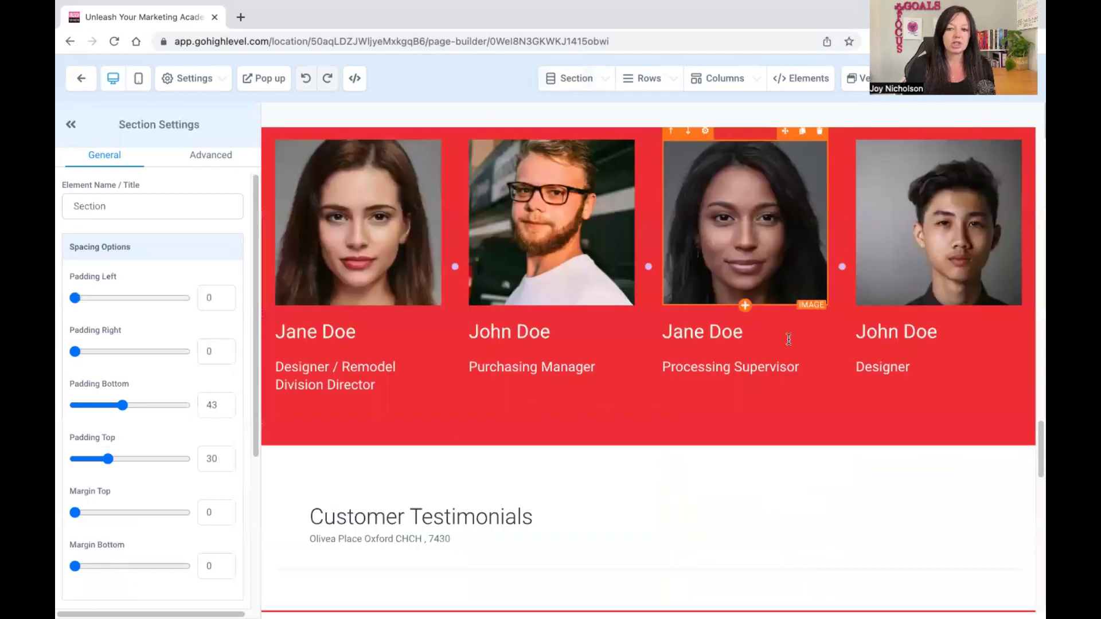
scroll(825, 402, "down", 3)
scroll(825, 402, "down", 4)
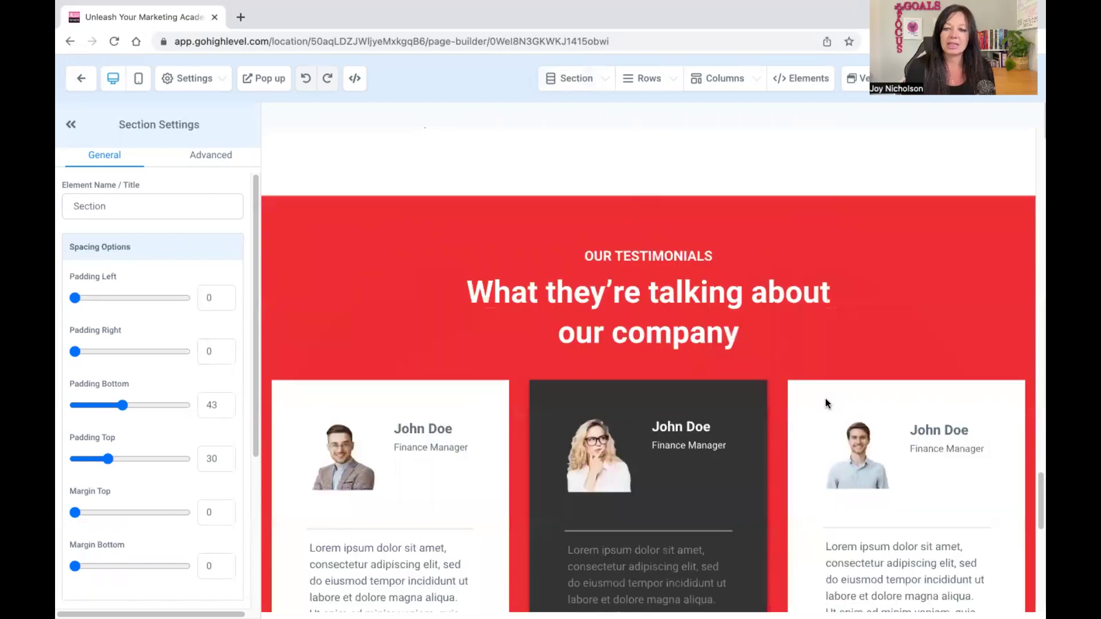
scroll(825, 401, "up", 2)
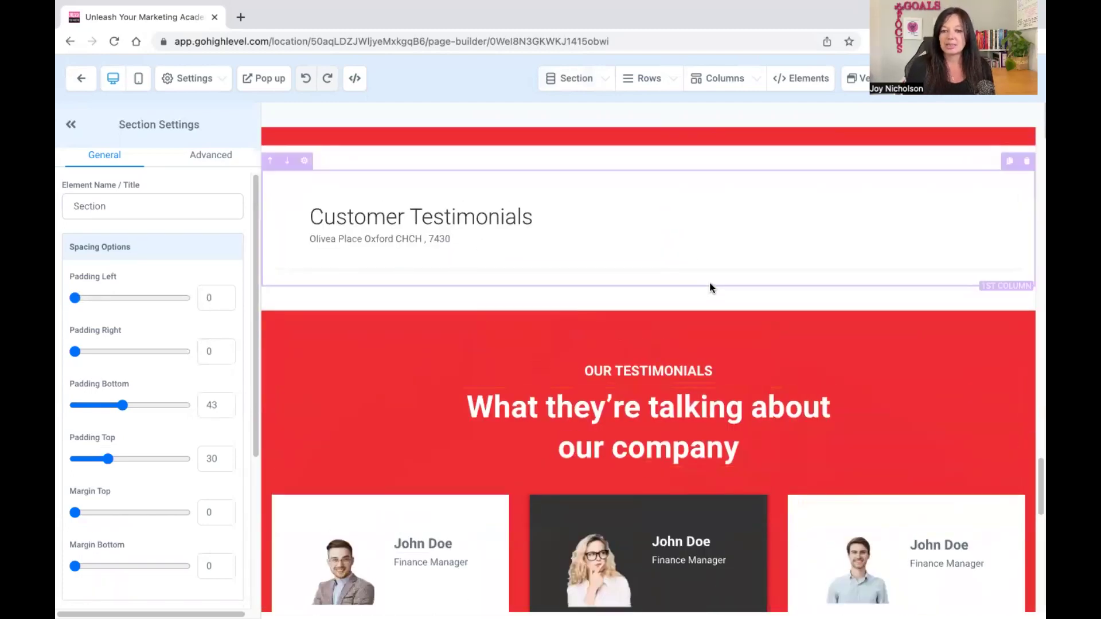
scroll(660, 345, "down", 1)
scroll(659, 346, "down", 2)
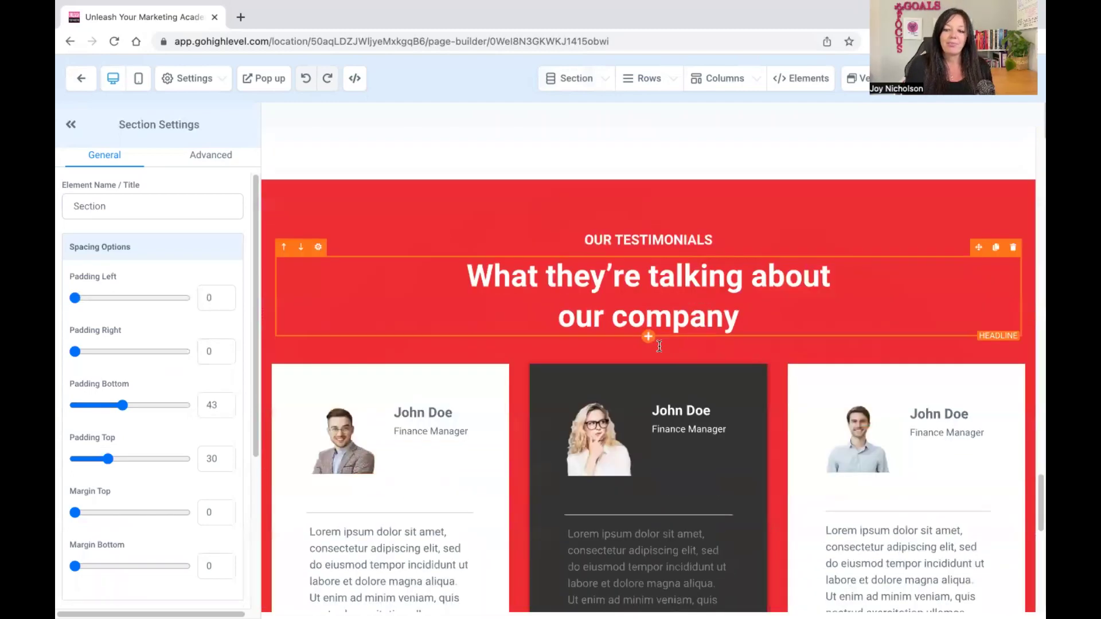
scroll(800, 351, "down", 8)
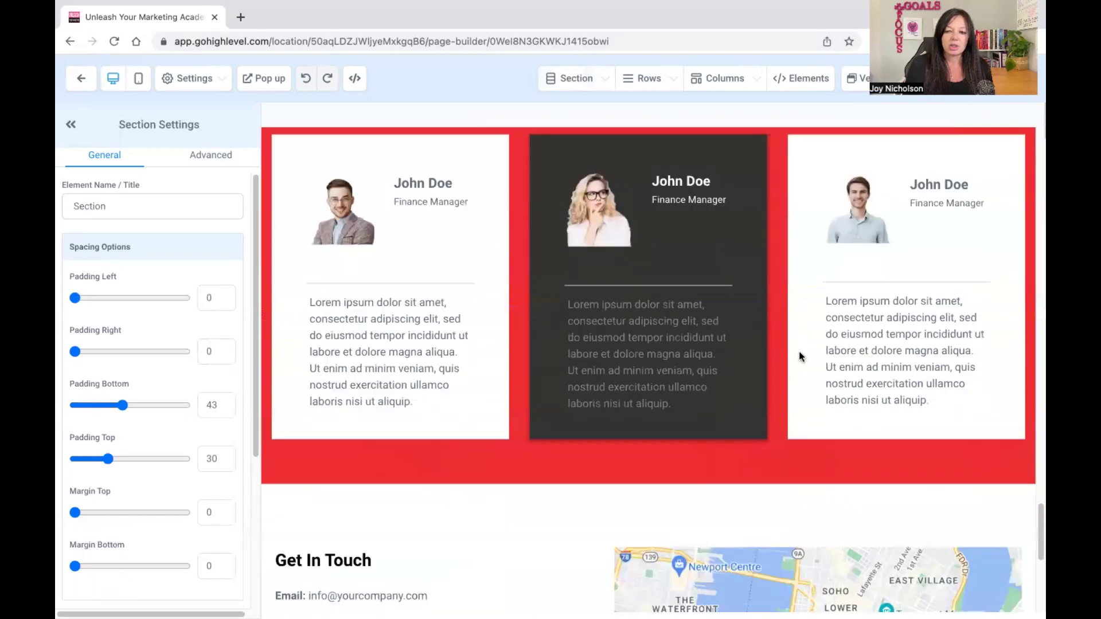
scroll(953, 375, "down", 3)
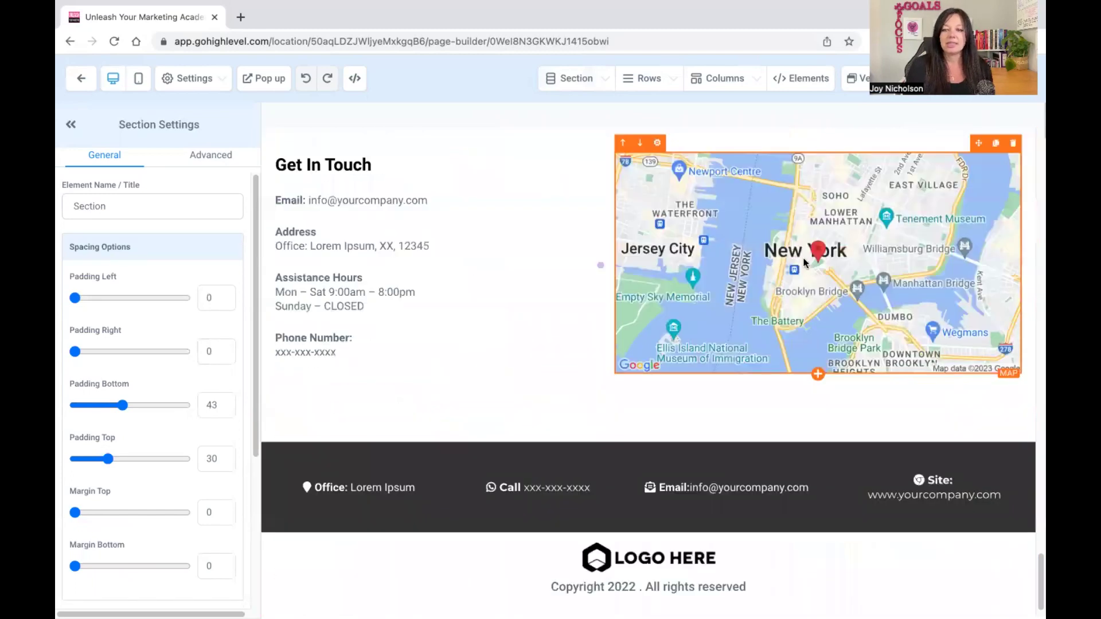
scroll(798, 372, "up", 20)
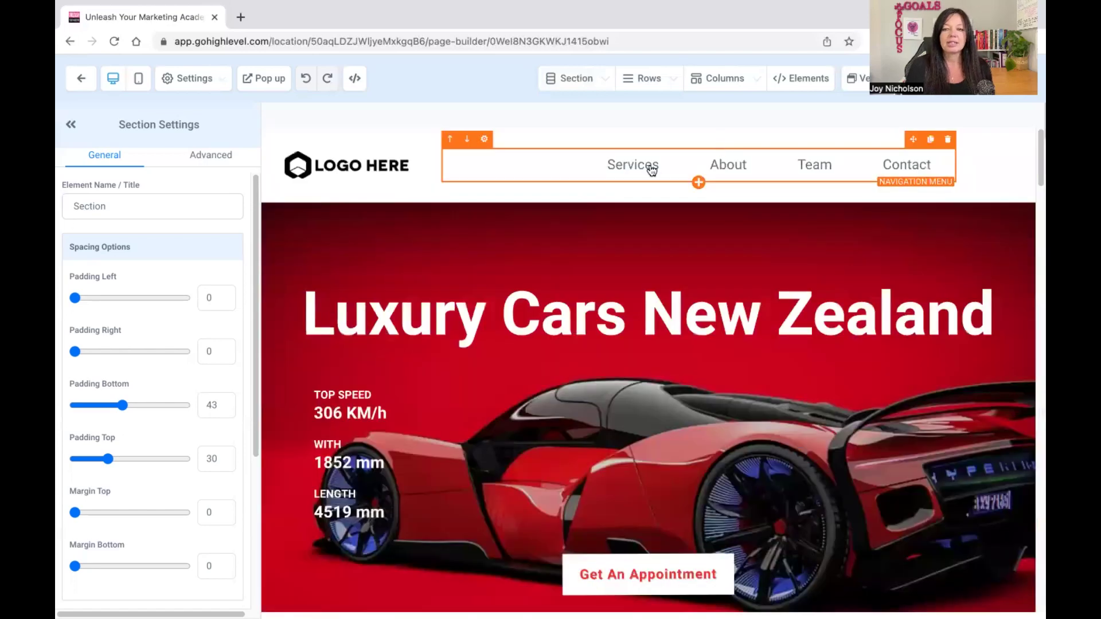
left_click(612, 218)
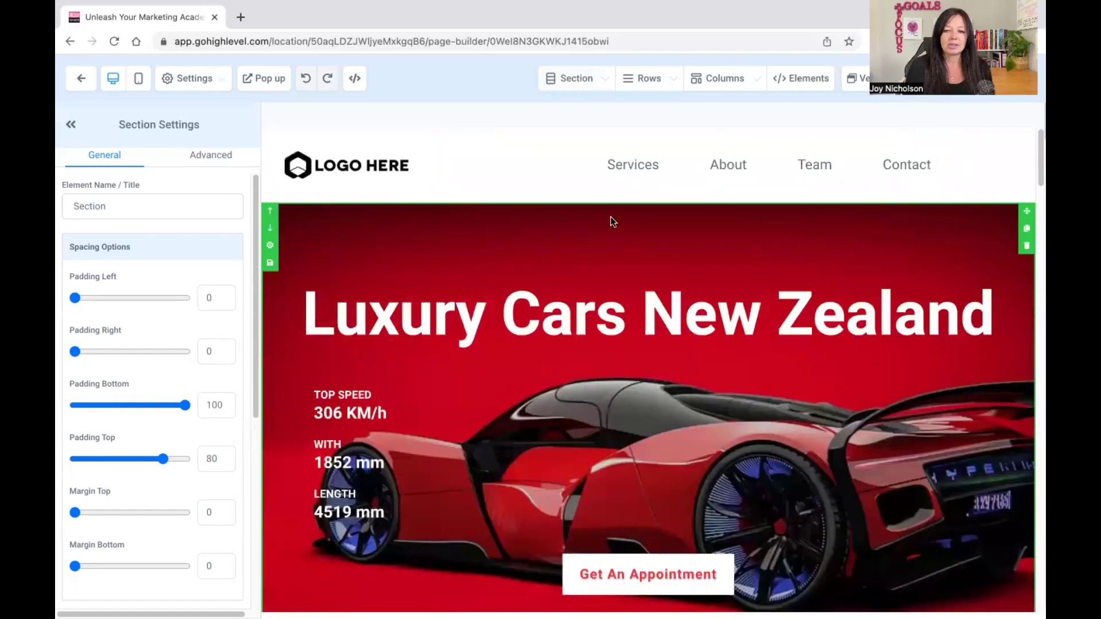
left_click(603, 396)
left_click(603, 480)
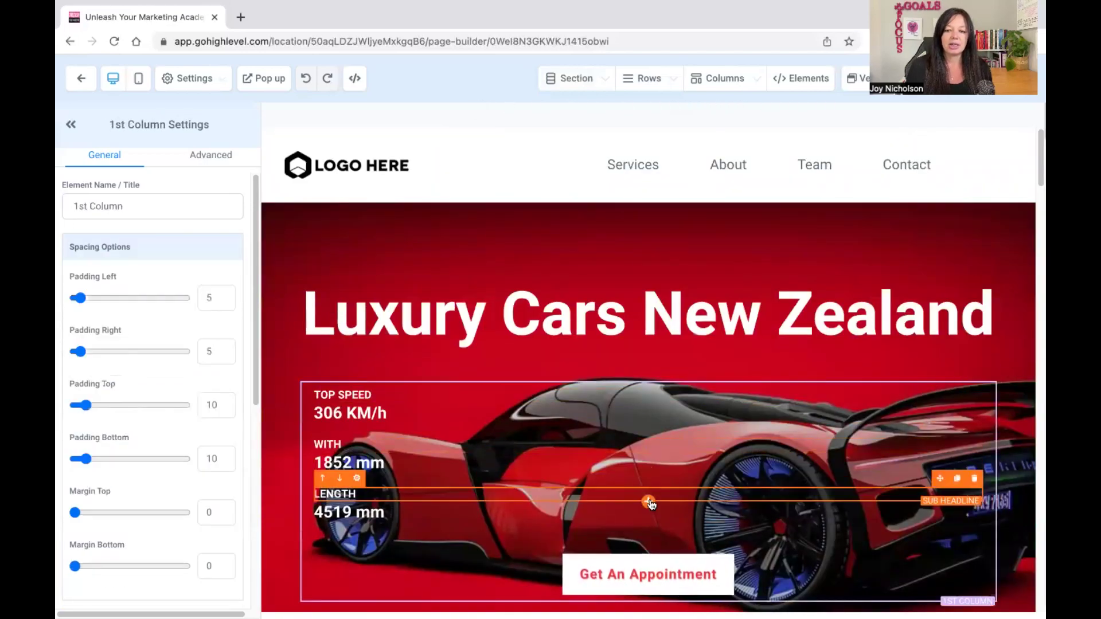
left_click(594, 245)
left_click(223, 91)
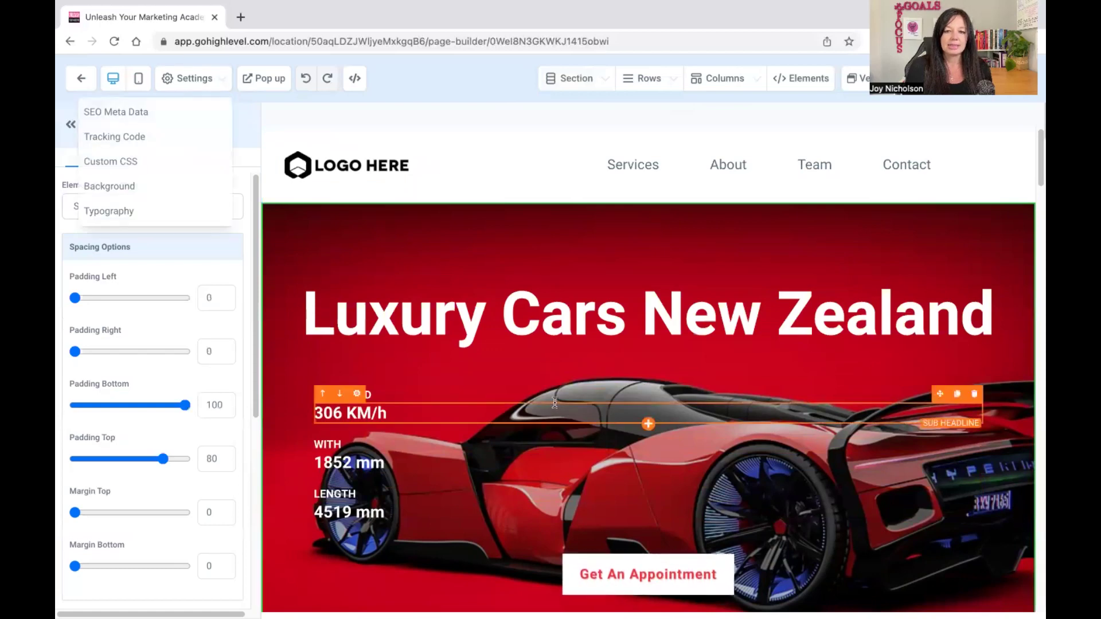
left_click(533, 231)
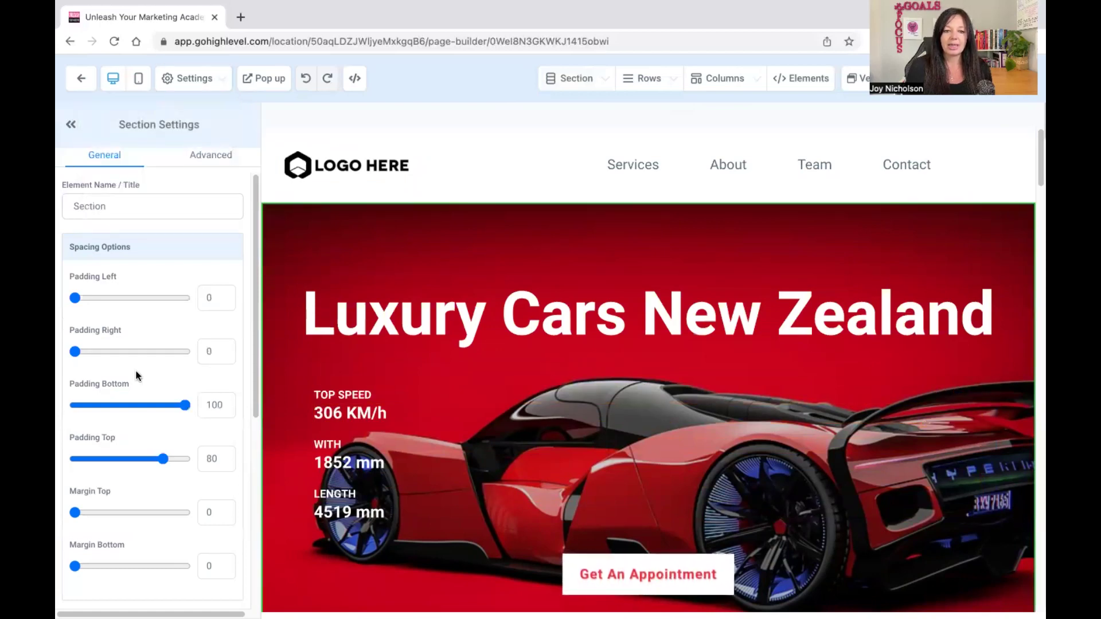
scroll(137, 377, "down", 5)
left_click(220, 447)
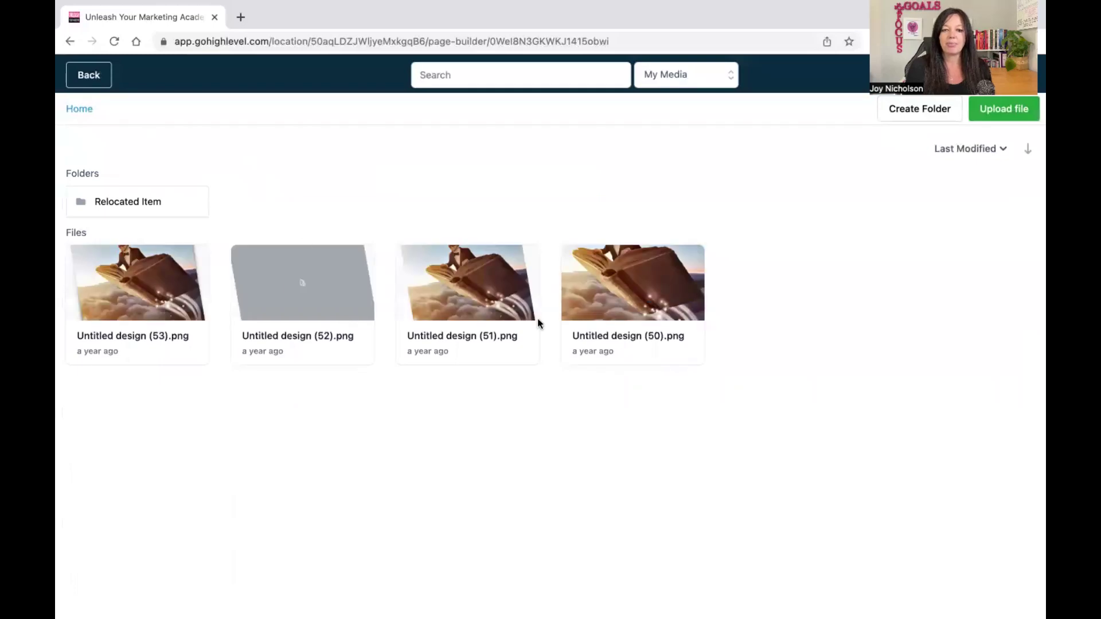
left_click(148, 290)
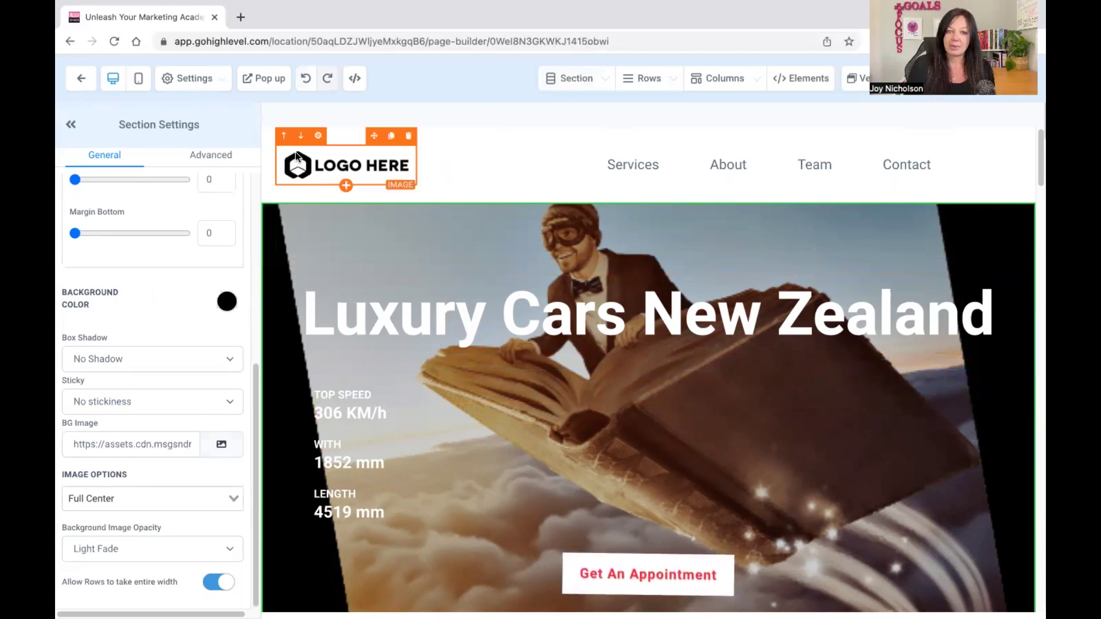
left_click(300, 82)
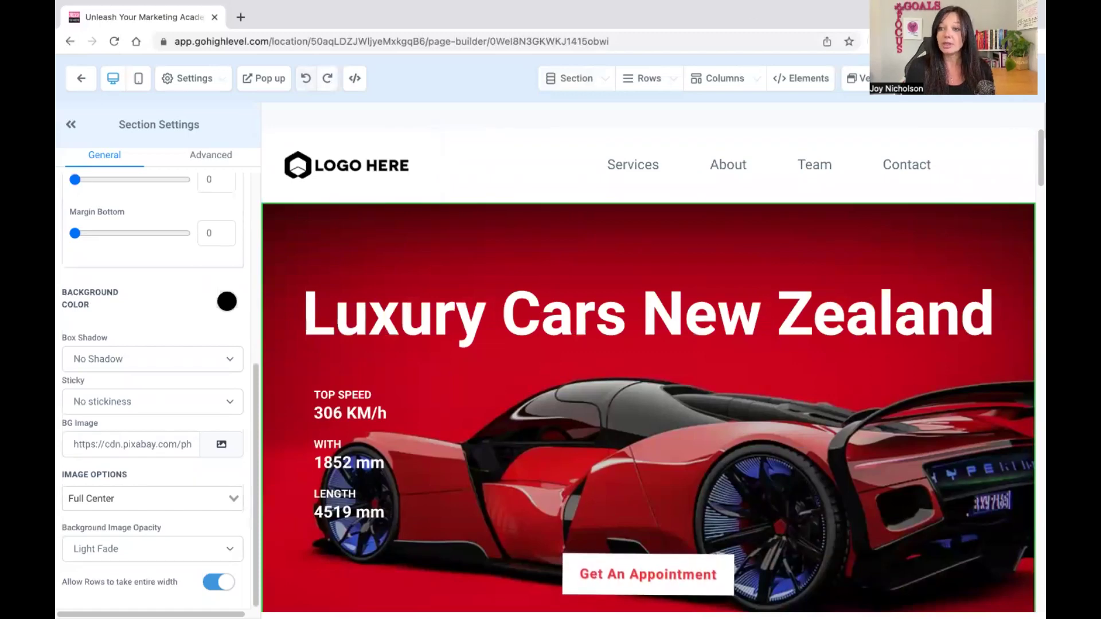
left_click(795, 207)
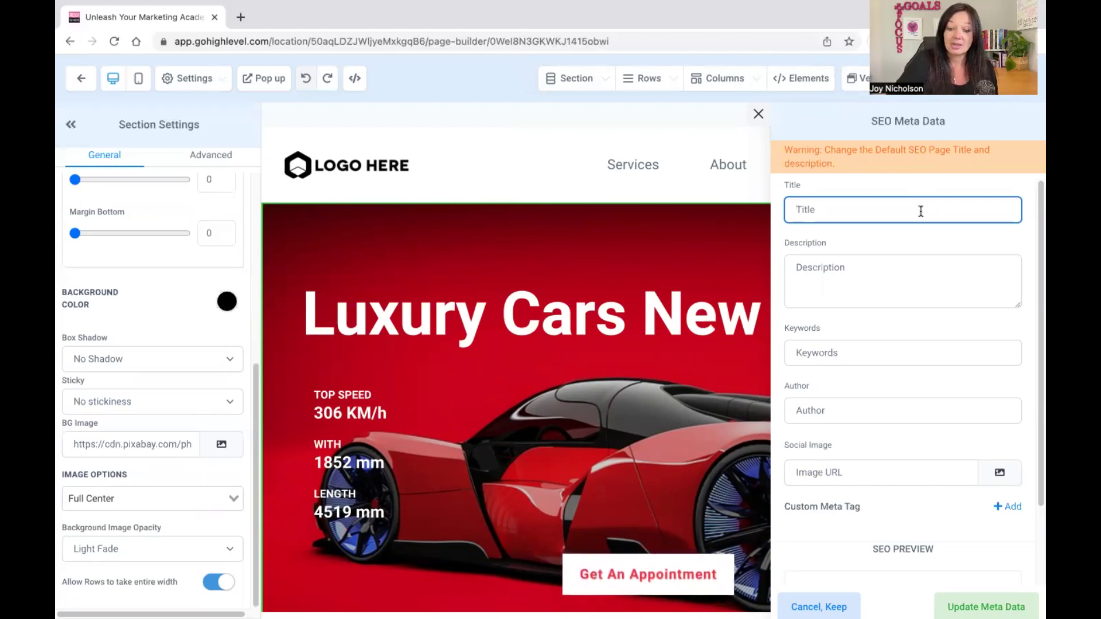
Enter SEO title 'test', description 'test' and keywords 'cars', then update the meta data
type("test")
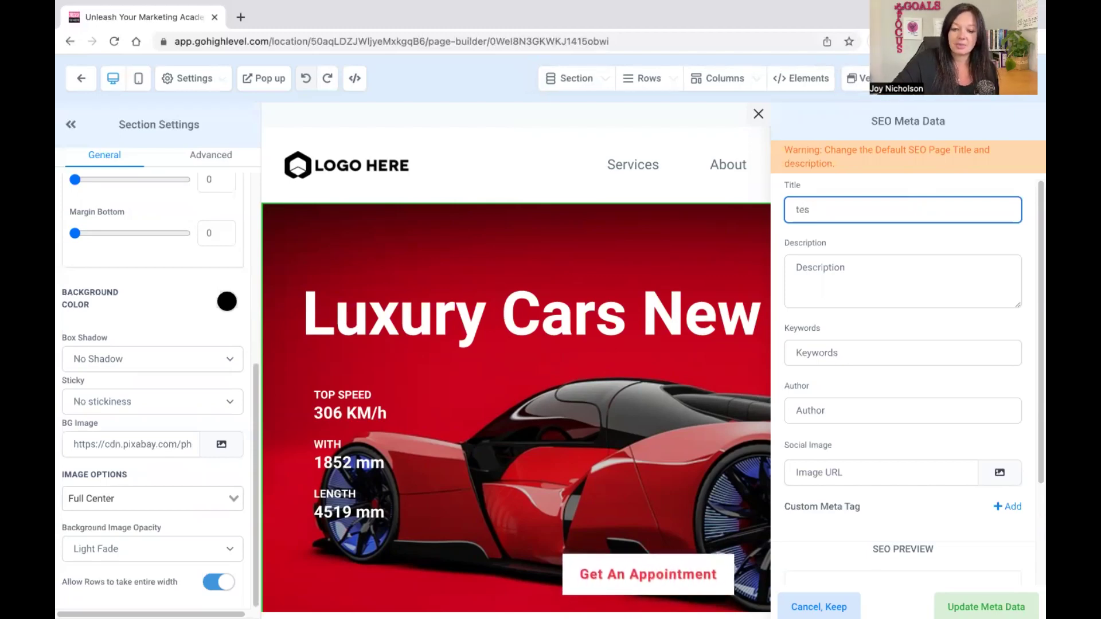
left_click(900, 270)
type("test")
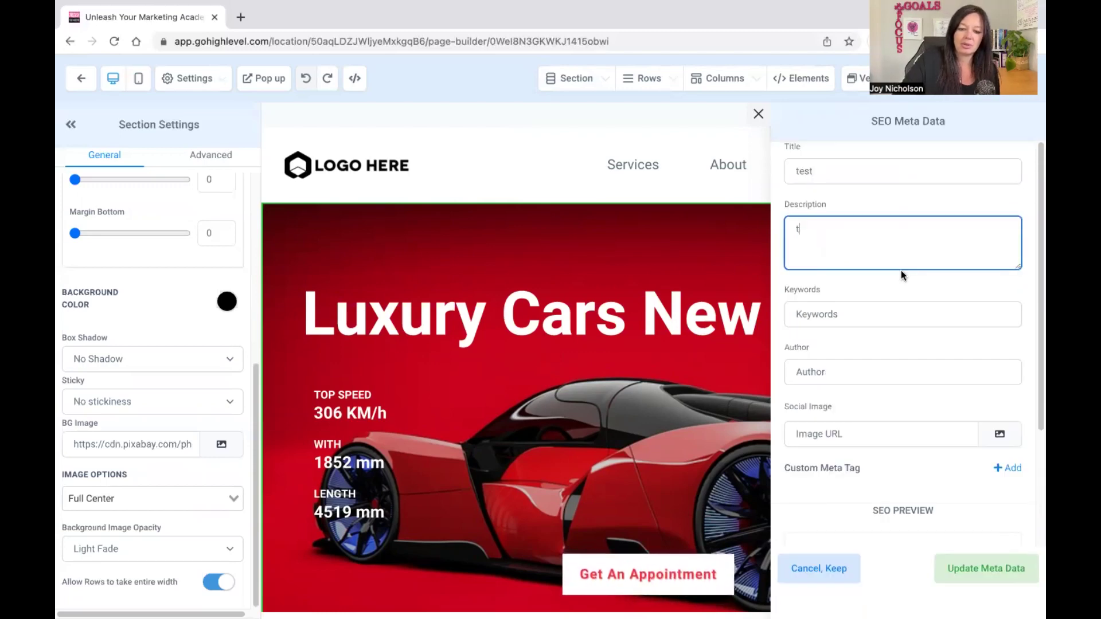
left_click(855, 315)
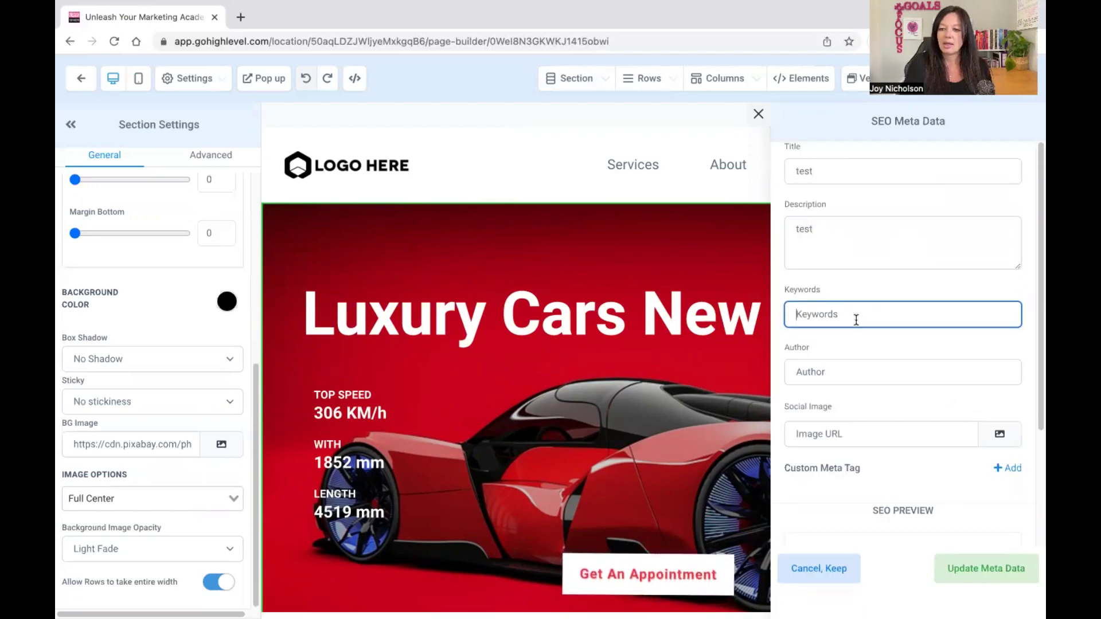
type("cars")
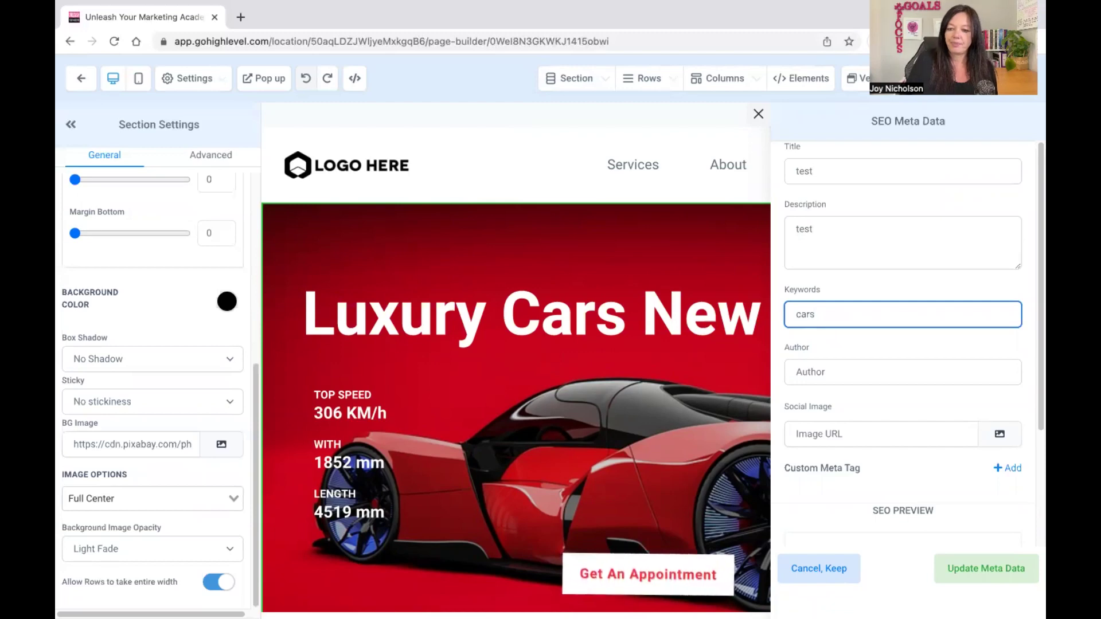
left_click(876, 372)
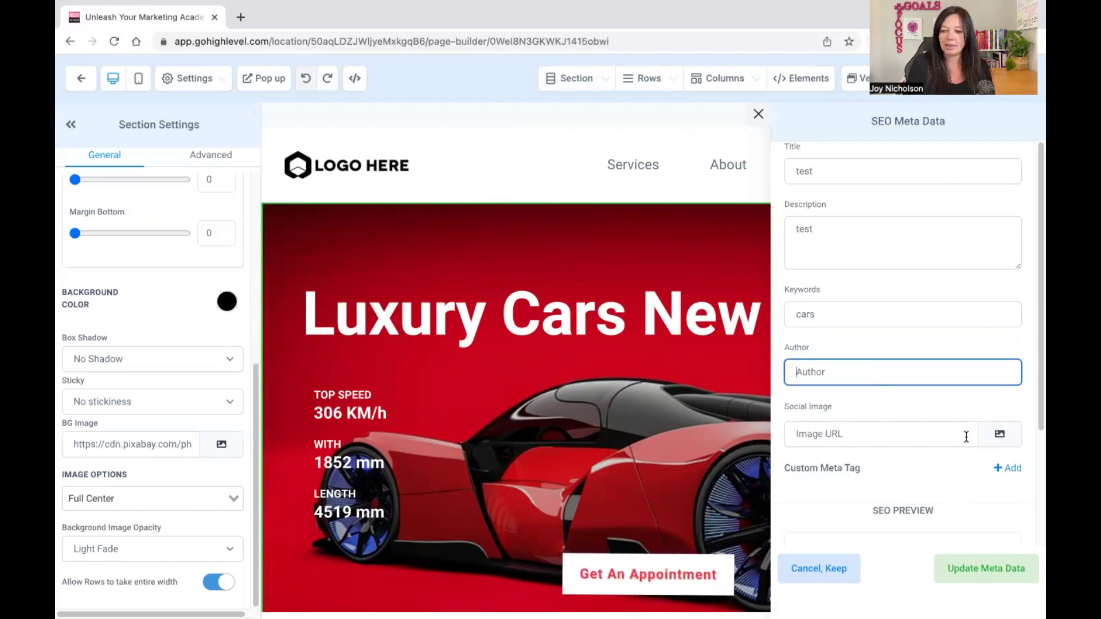
left_click(996, 569)
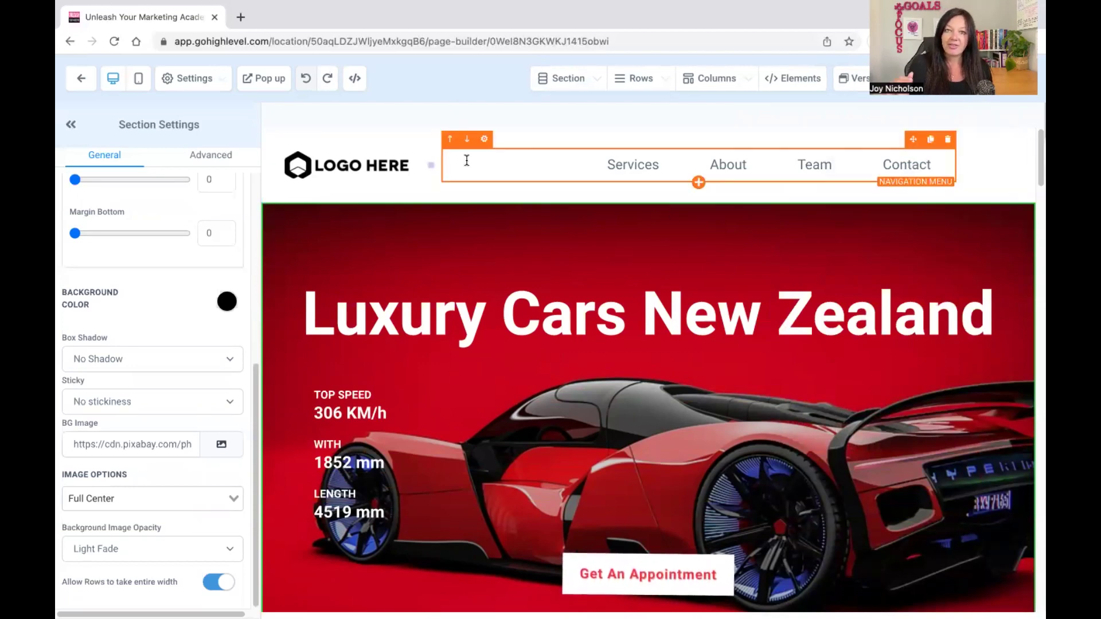
left_click(832, 327)
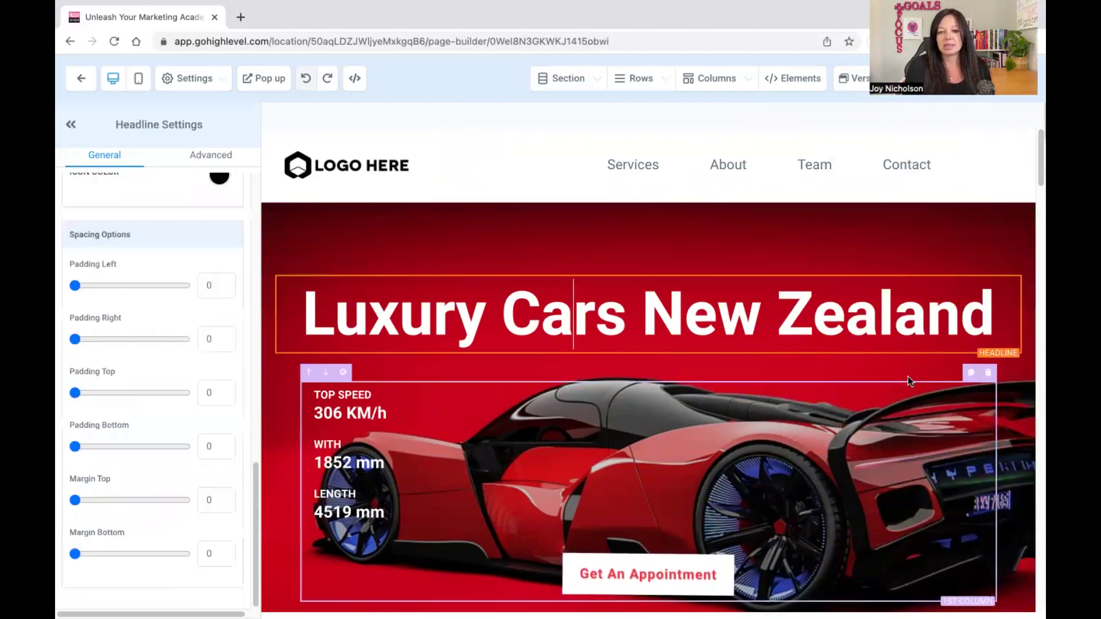
scroll(881, 383, "down", 4)
left_click(706, 361)
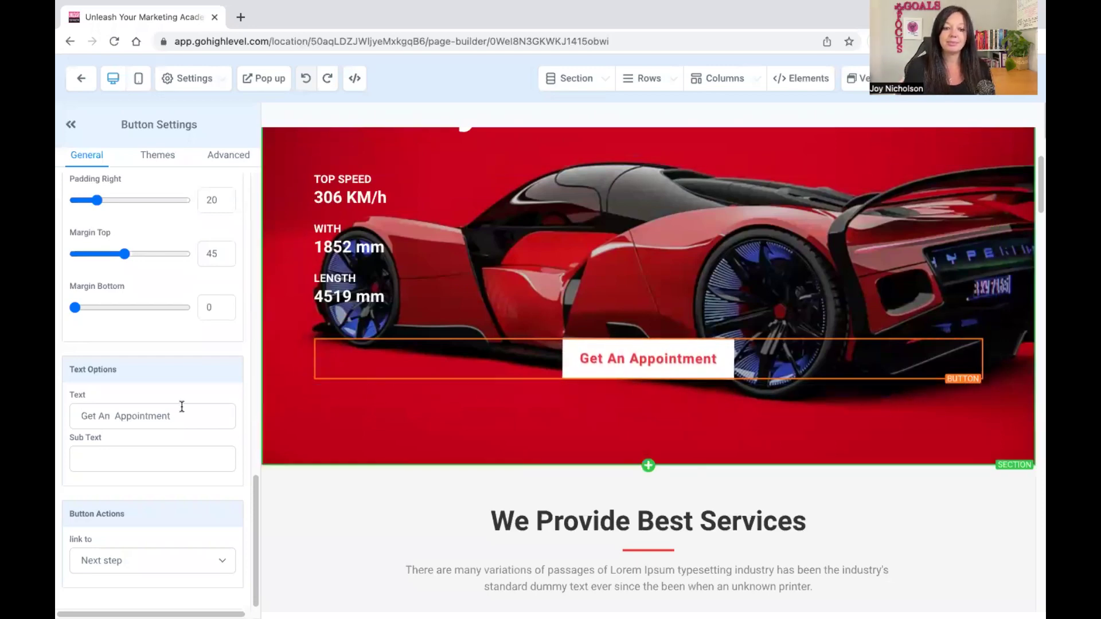
left_click(132, 562)
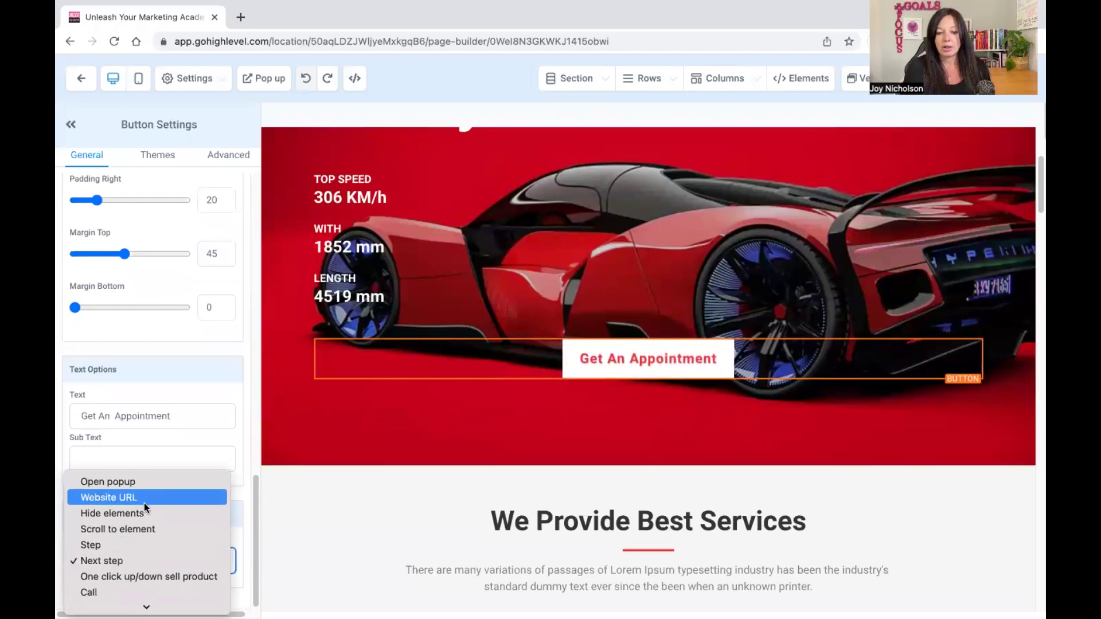
left_click(126, 568)
left_click(641, 407)
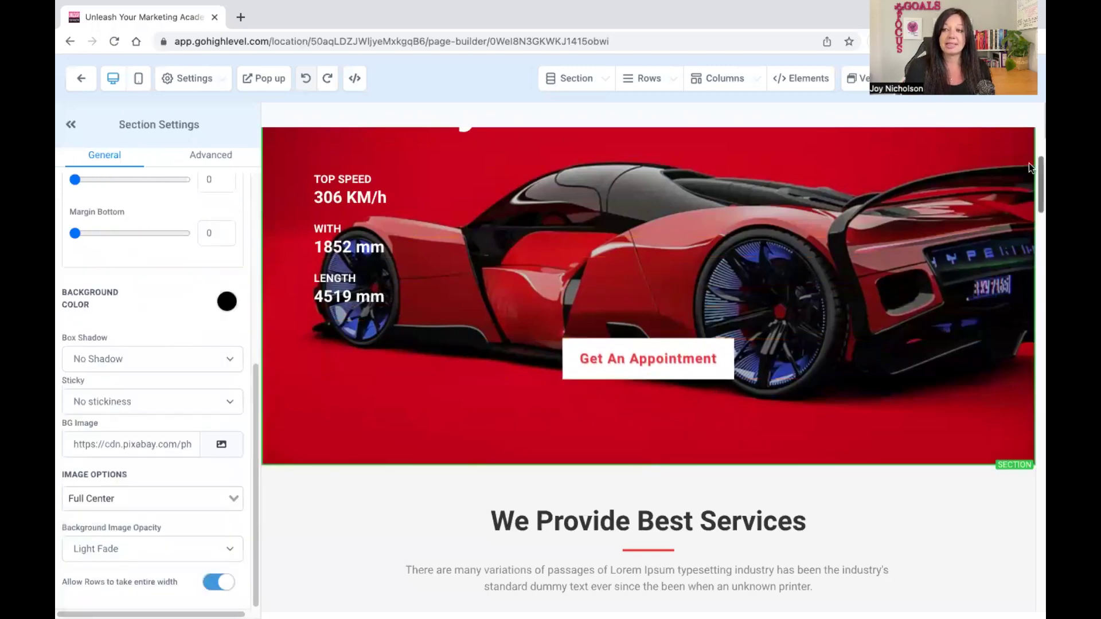
left_click(82, 86)
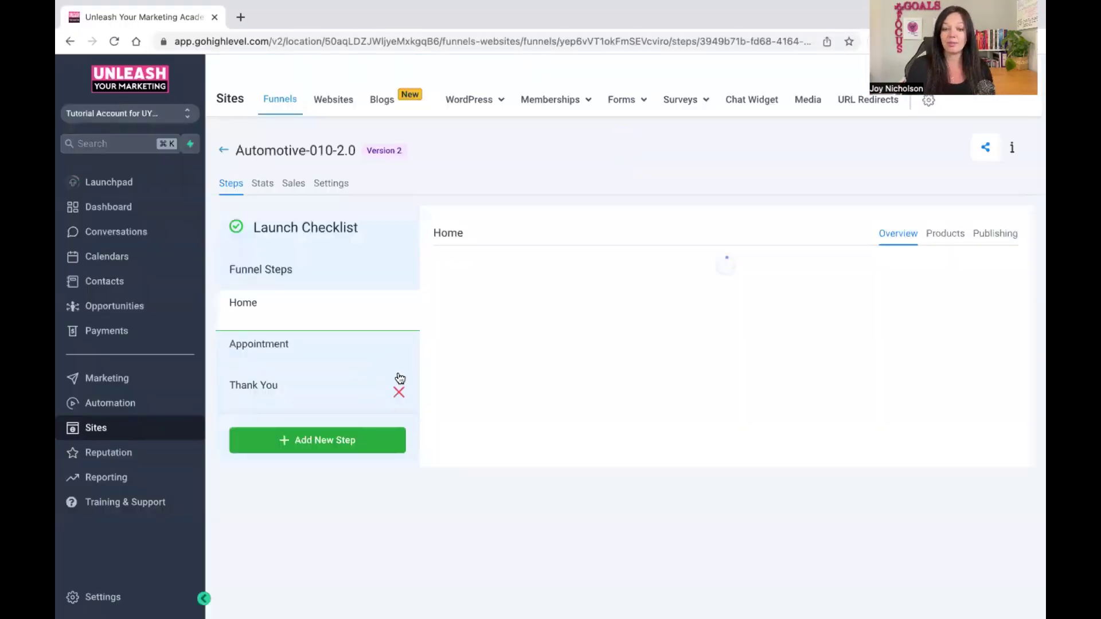
Select the Appointment step and open its page in the builder with Edit Step
left_click(304, 355)
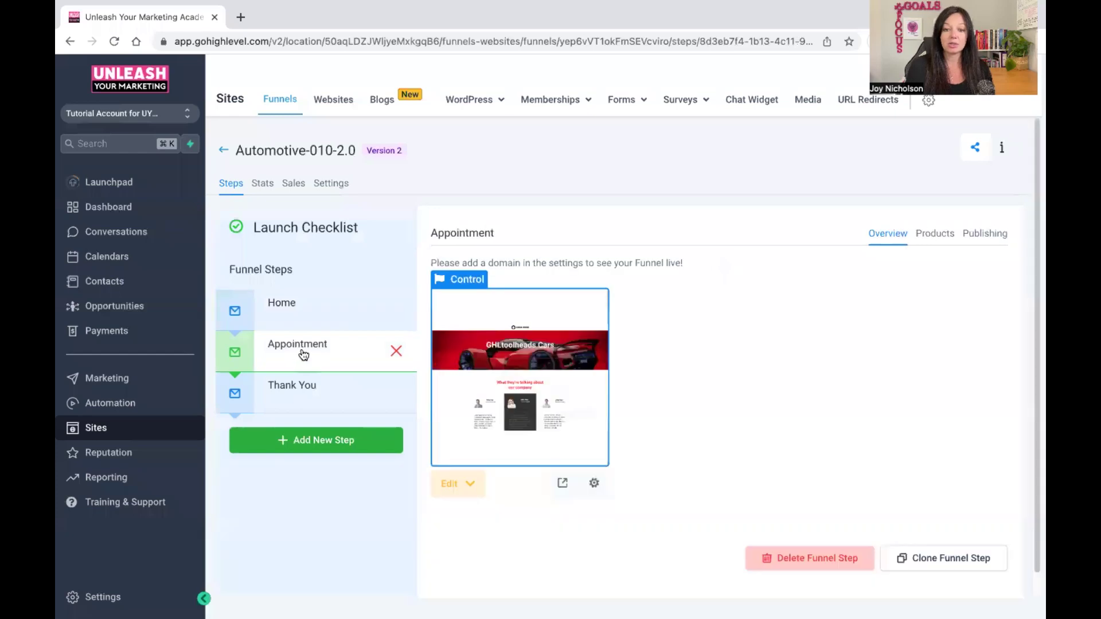
left_click(470, 488)
left_click(482, 518)
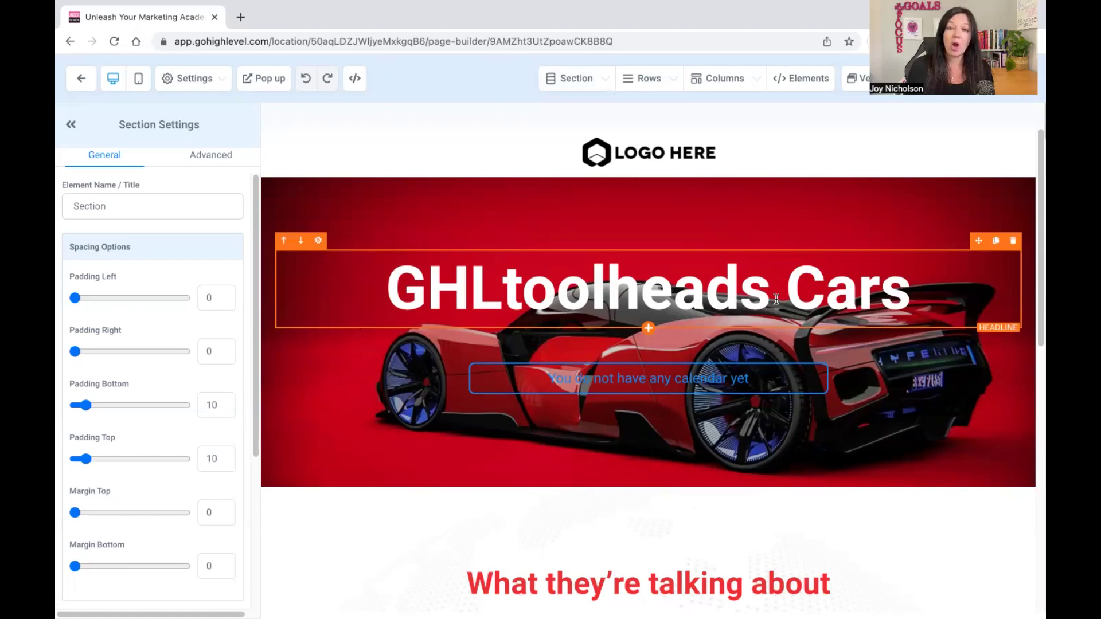
left_click(597, 384)
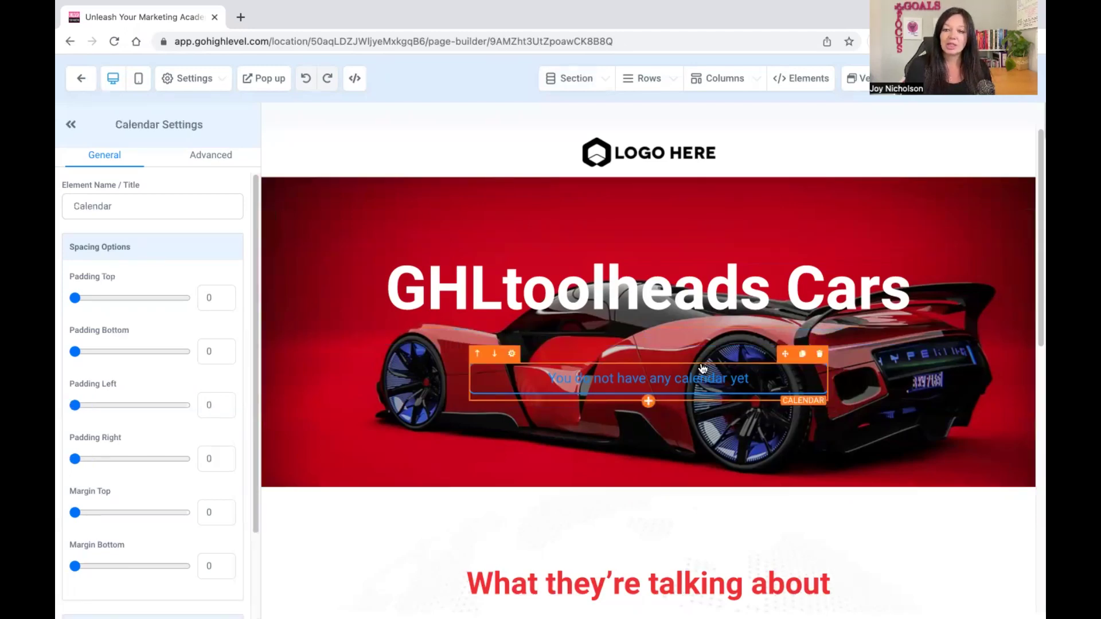
left_click(648, 401)
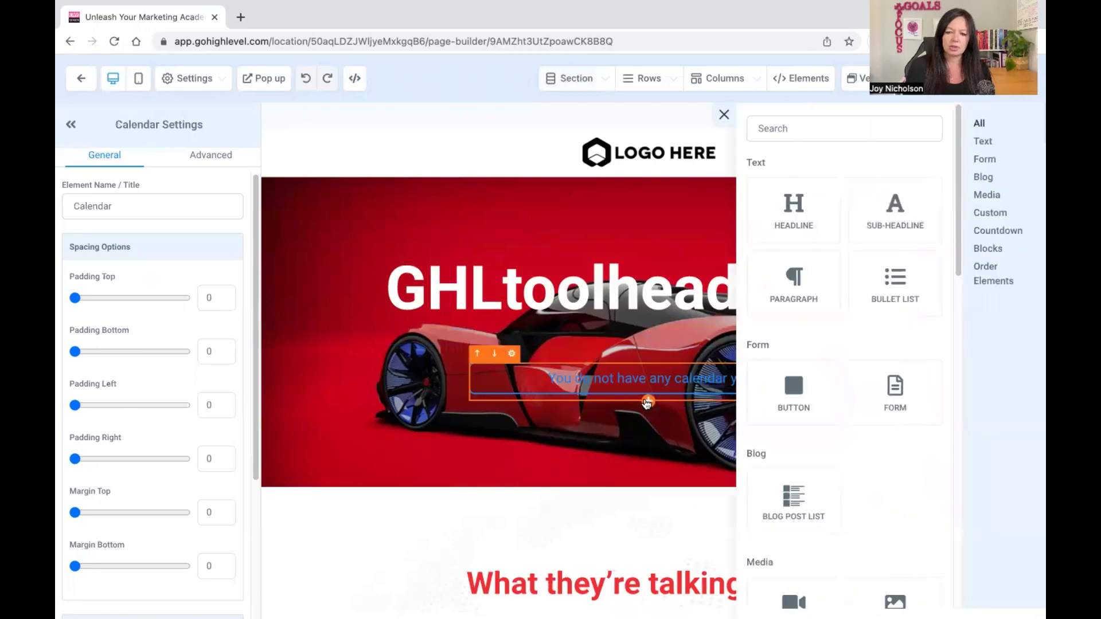
scroll(826, 457, "down", 8)
left_click(799, 401)
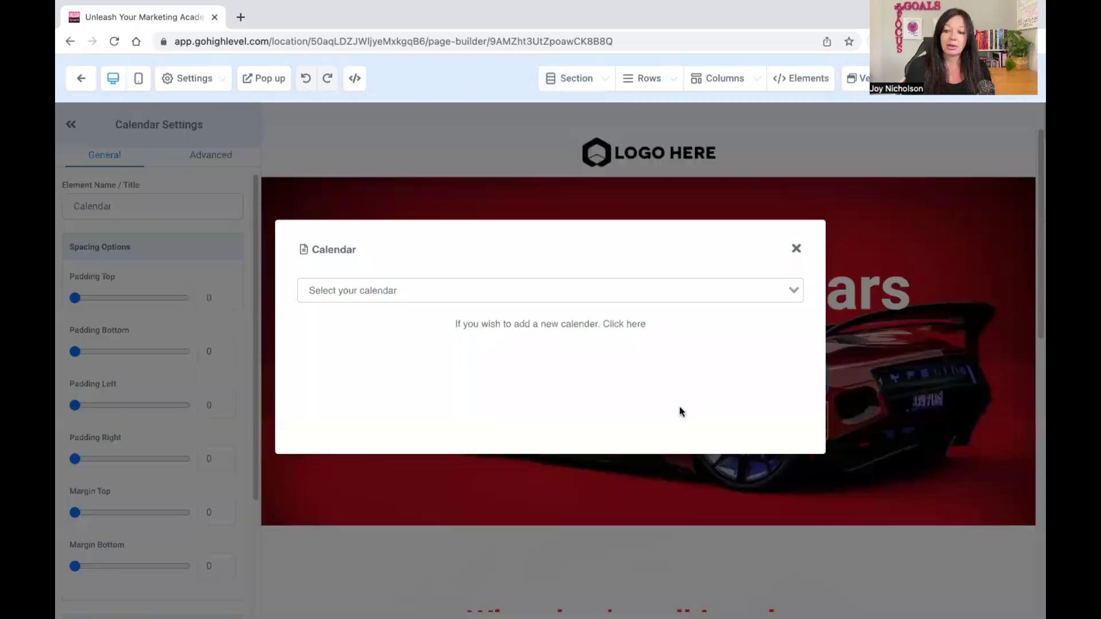
left_click(395, 291)
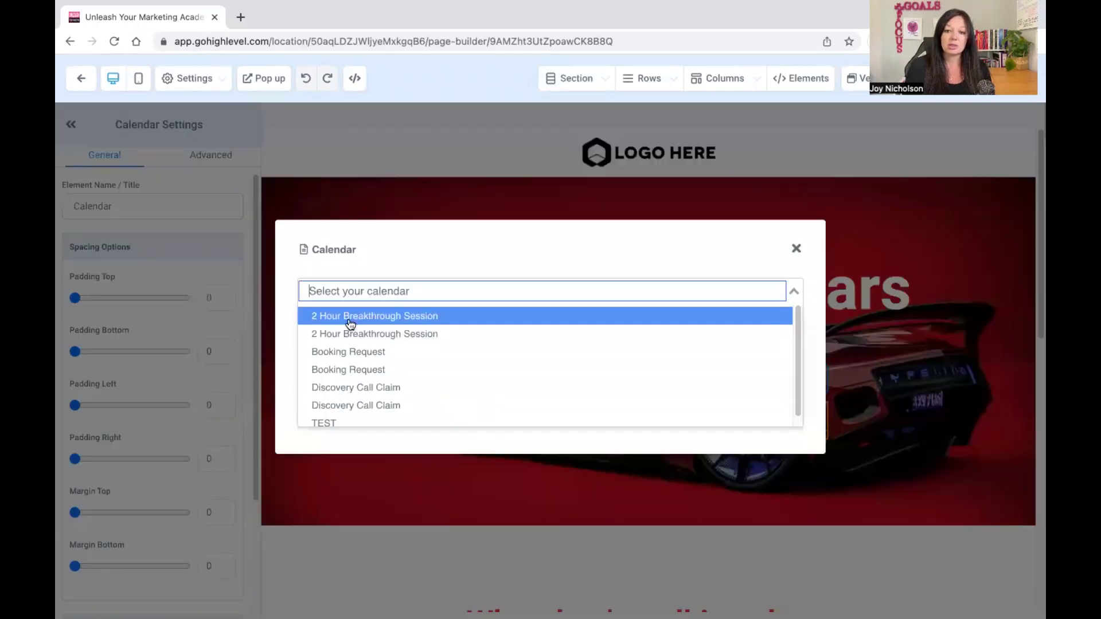
scroll(367, 402, "down", 1)
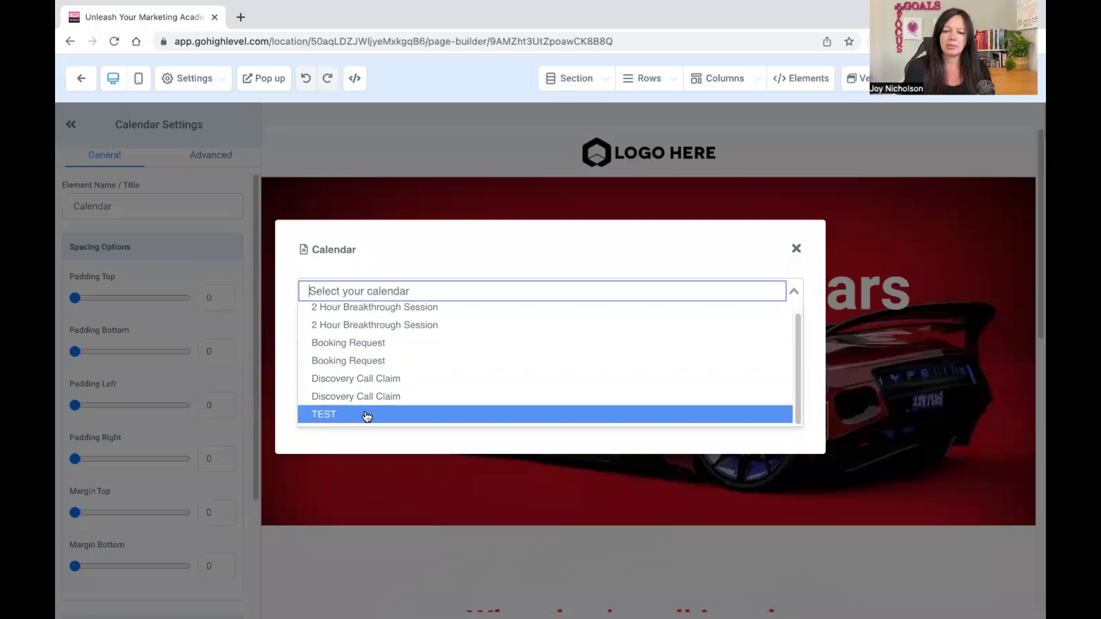
scroll(323, 400, "up", 1)
left_click(356, 322)
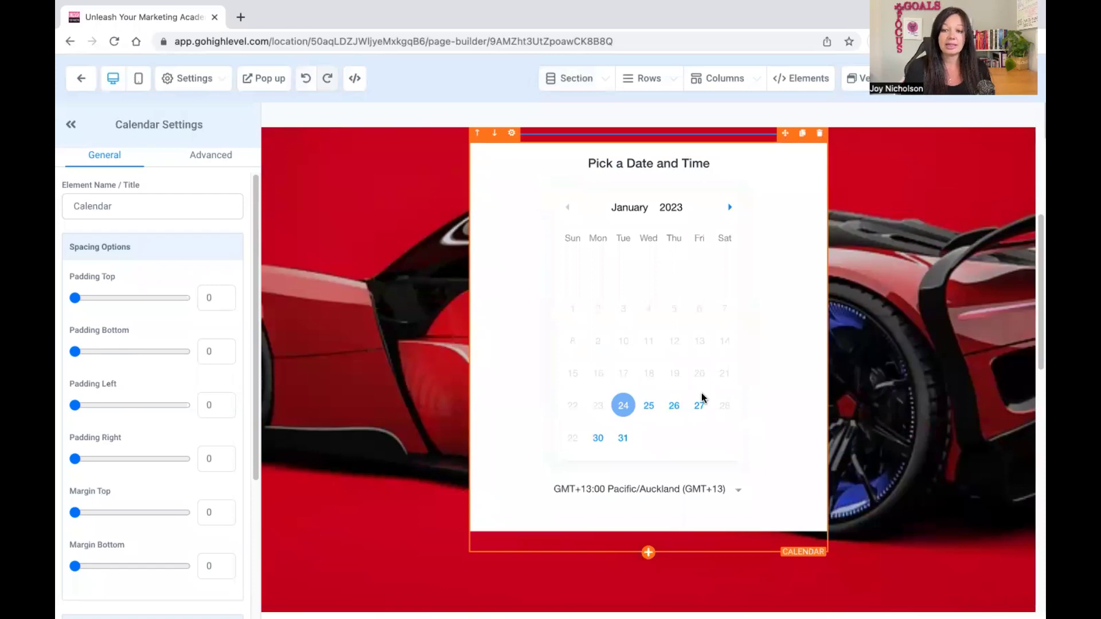
scroll(705, 481, "up", 3)
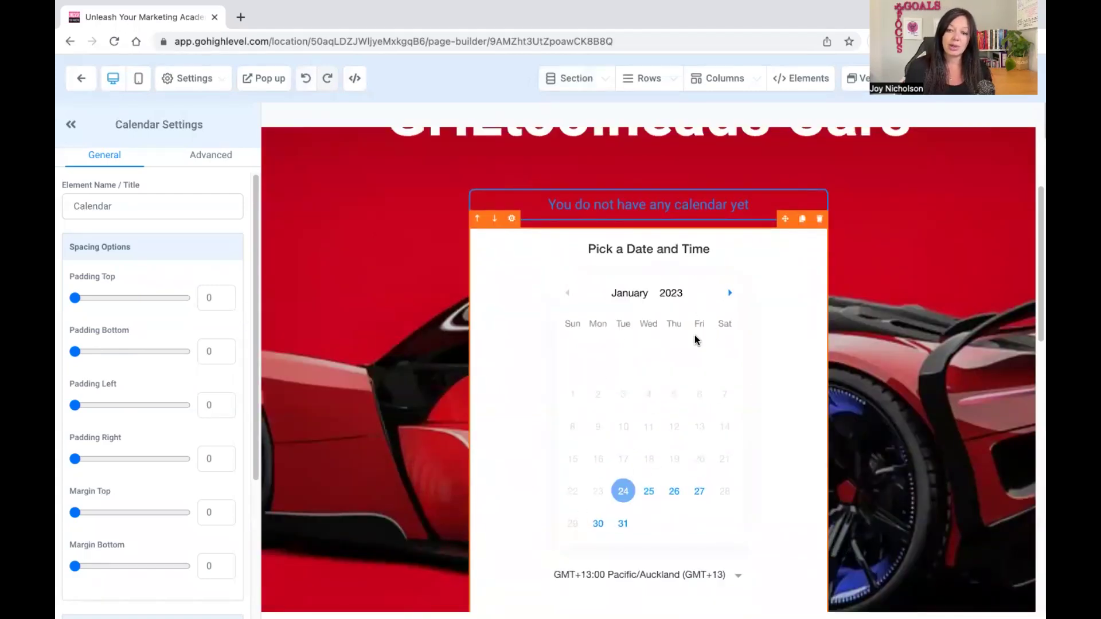
left_click(820, 181)
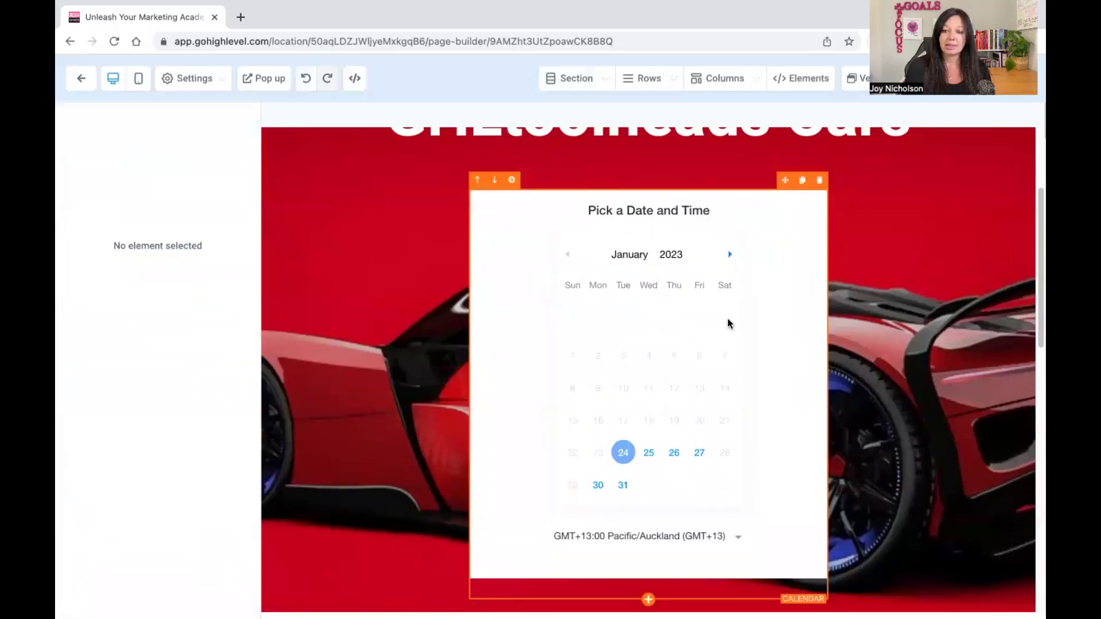
left_click(622, 450)
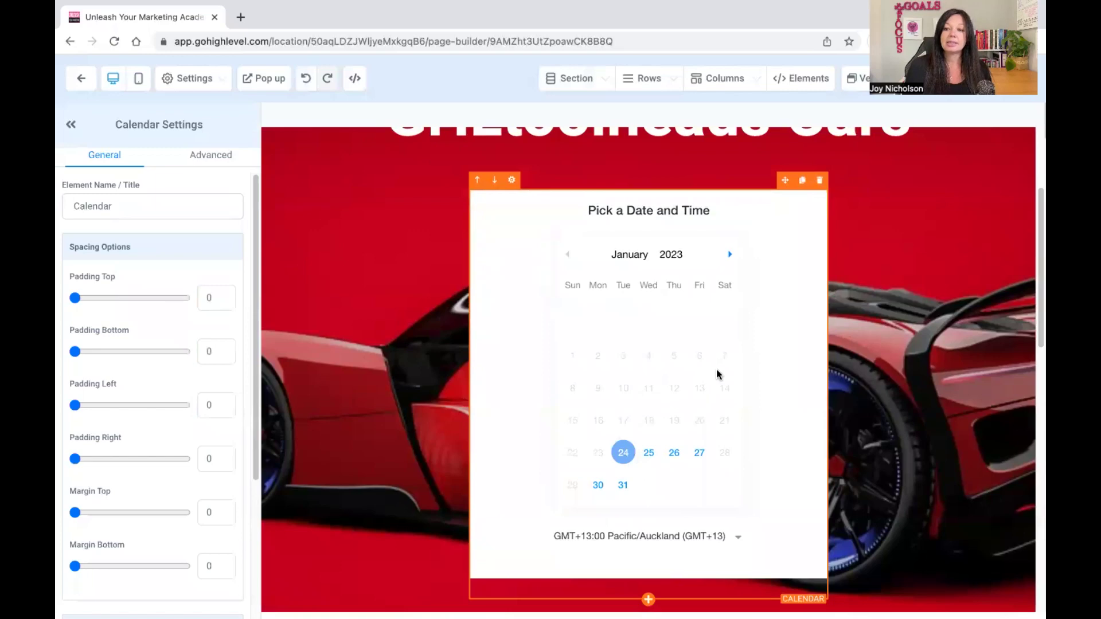
scroll(747, 355, "down", 4)
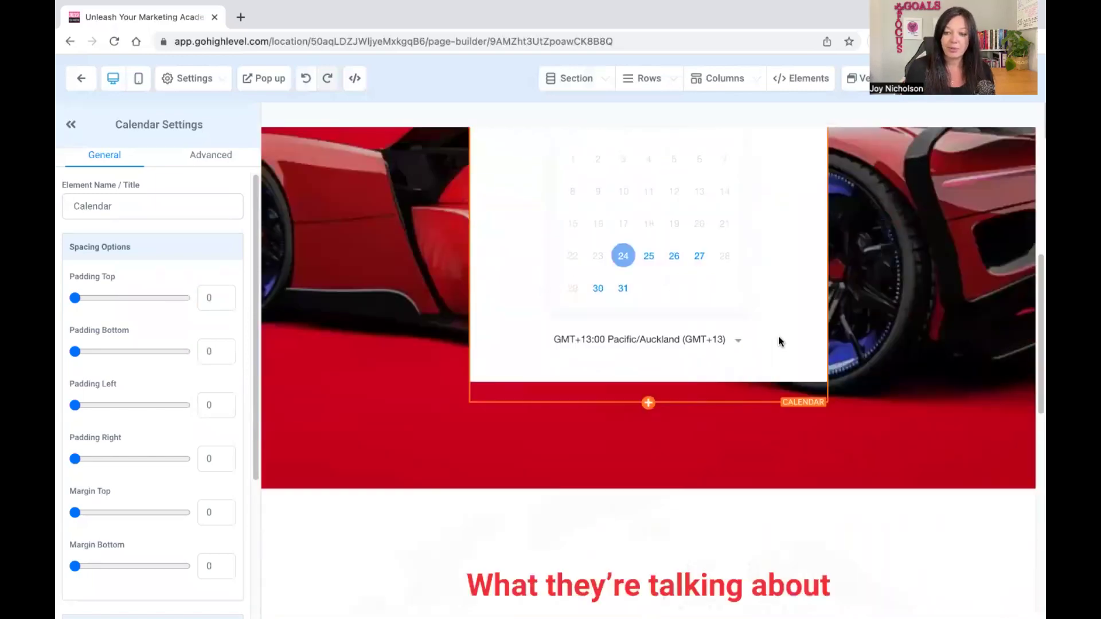
scroll(779, 336, "up", 5)
scroll(767, 381, "down", 2)
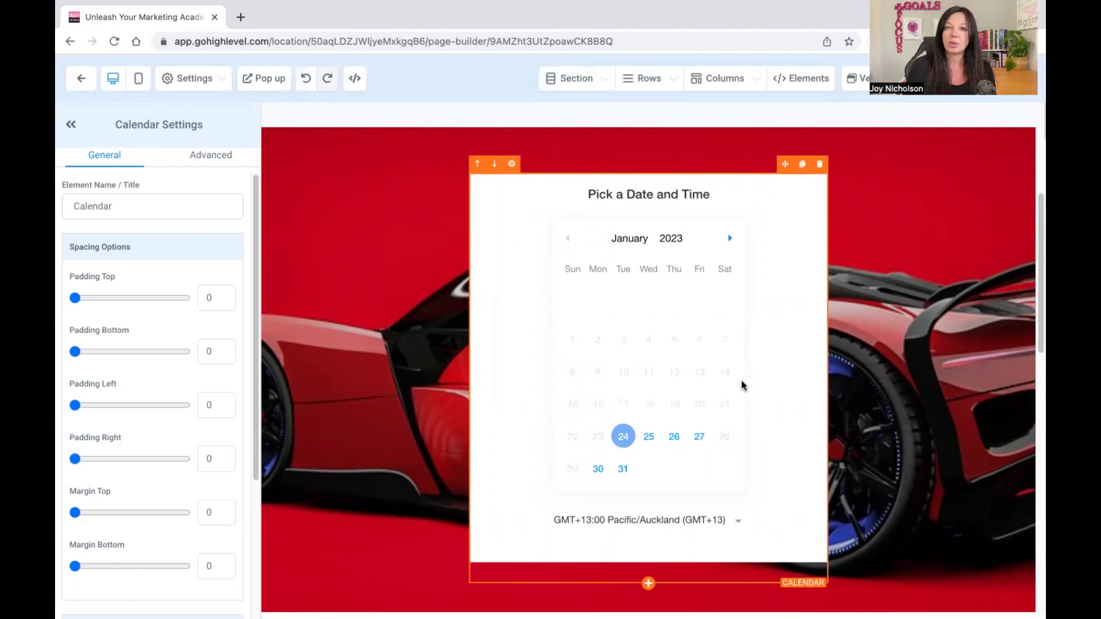
scroll(826, 374, "down", 2)
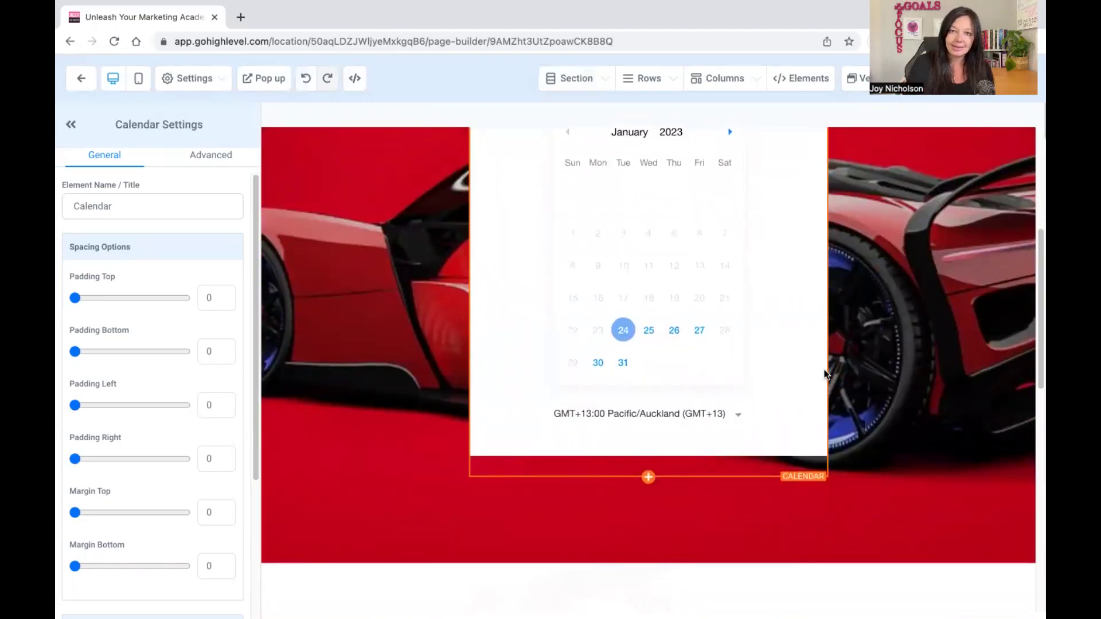
scroll(820, 370, "down", 3)
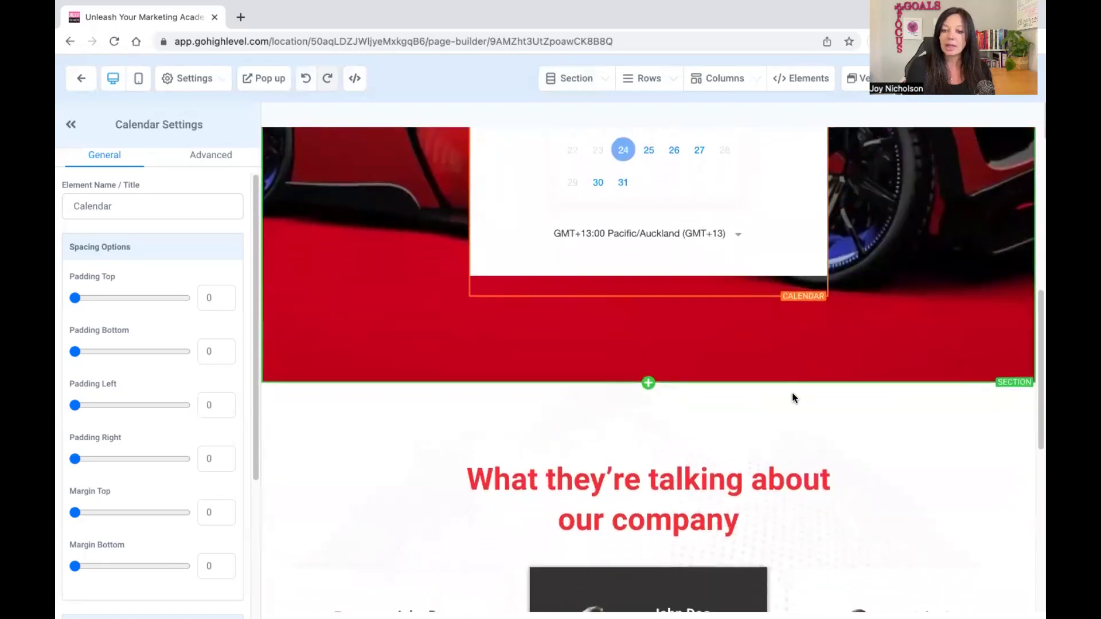
scroll(691, 205, "up", 7)
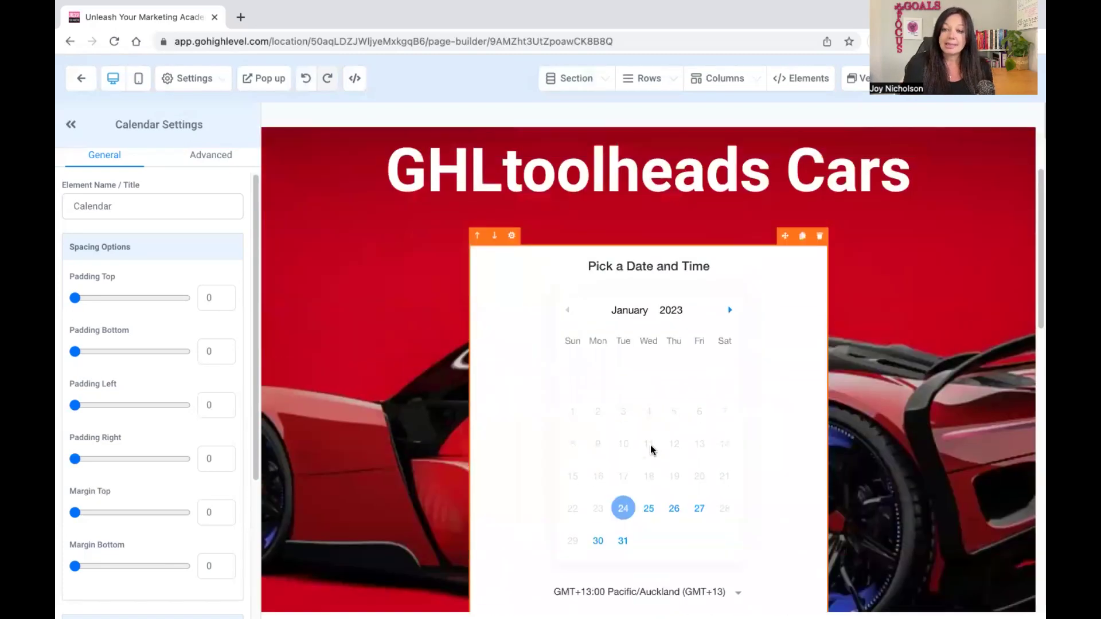
scroll(653, 450, "down", 4)
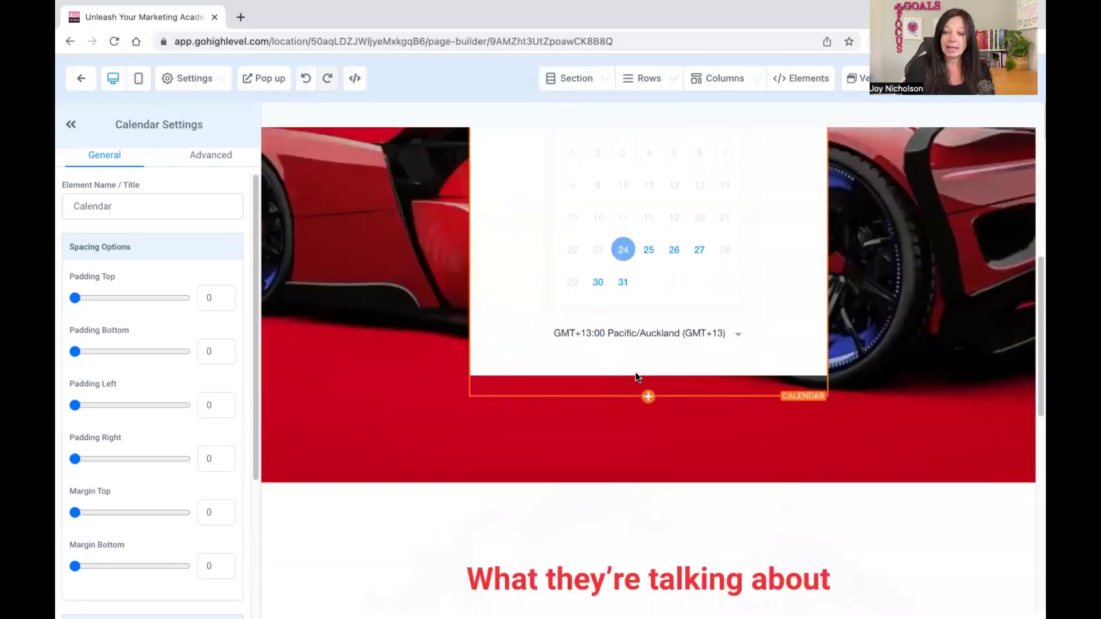
Save the appointment page, entering SEO title 'tsztd' and keywords 'dd' in the meta data prompt
left_click(972, 122)
left_click(850, 208)
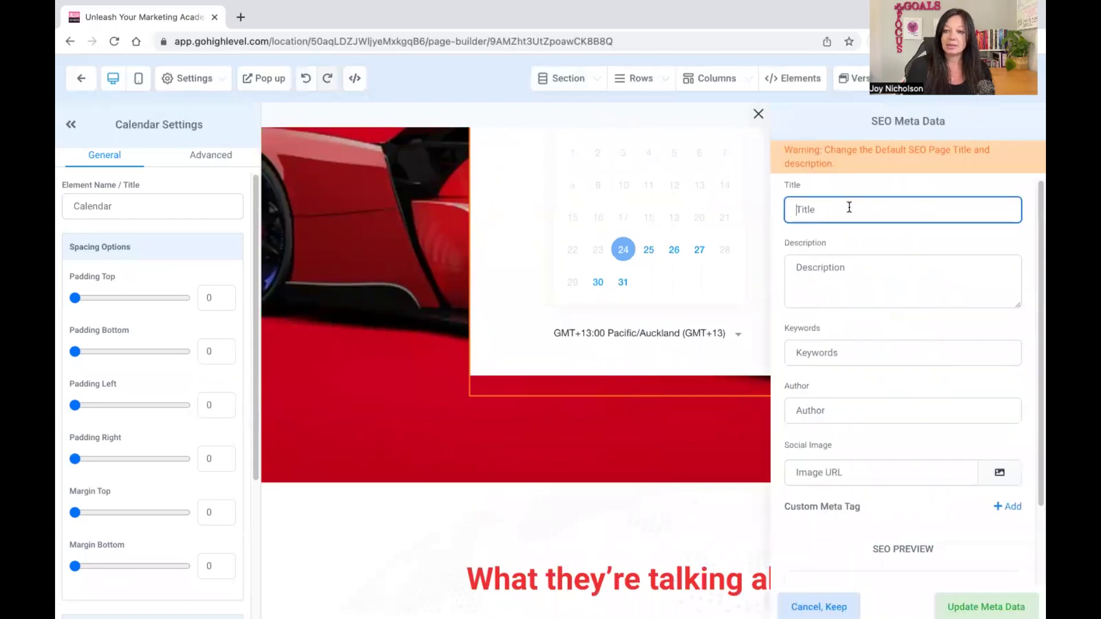
type("tsztd")
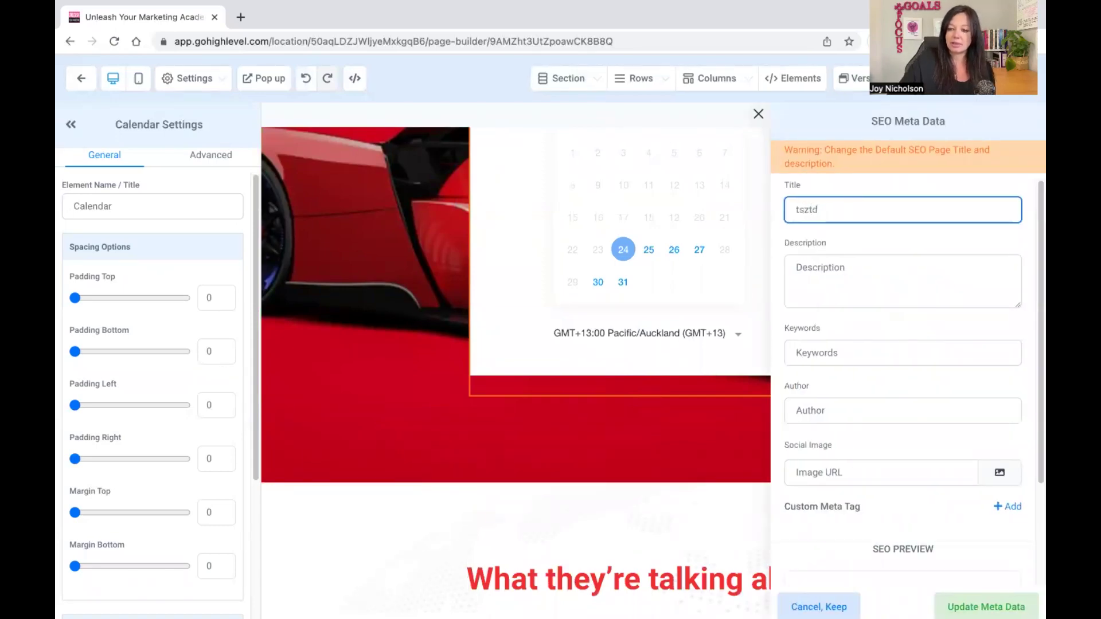
key("Tab")
key("Return")
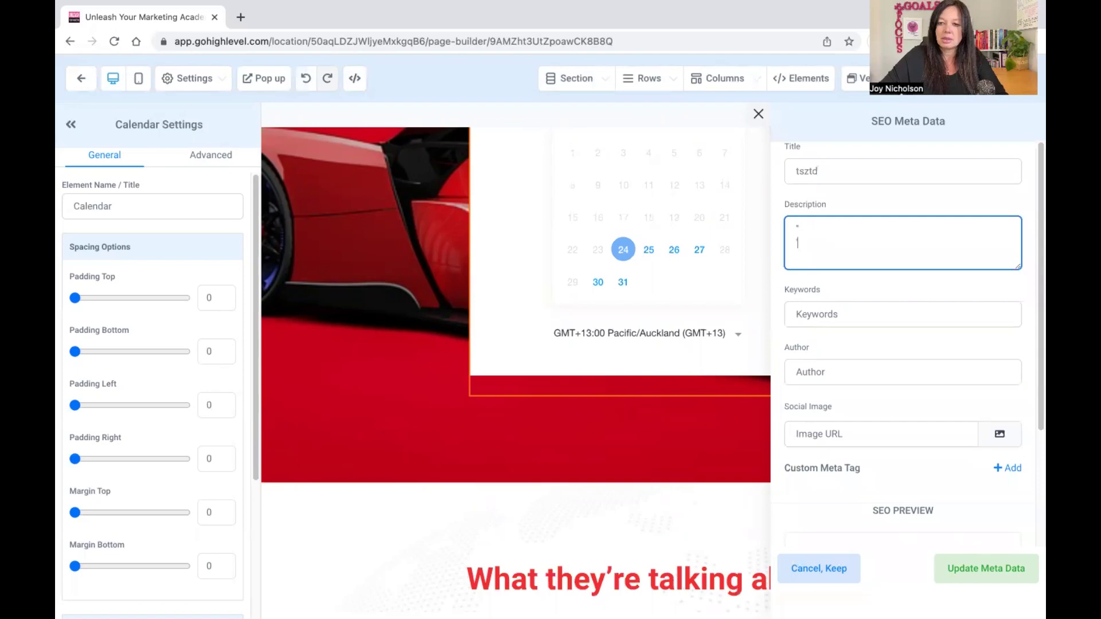
key("Return")
key("Return")
key("Return")
key("Return")
key("Tab")
type("dd")
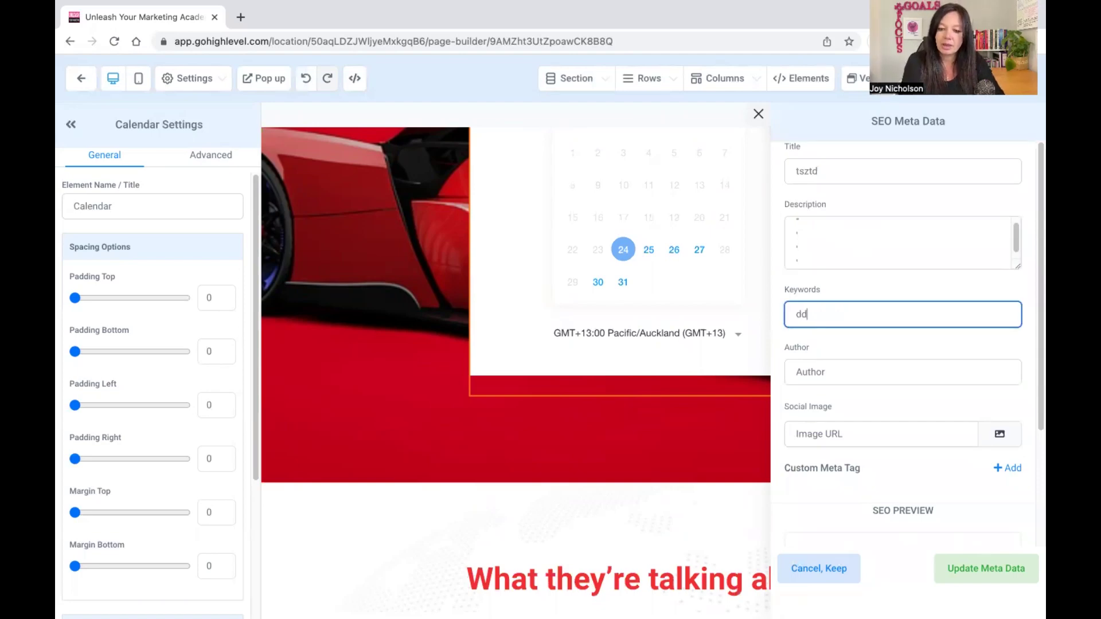
left_click(993, 569)
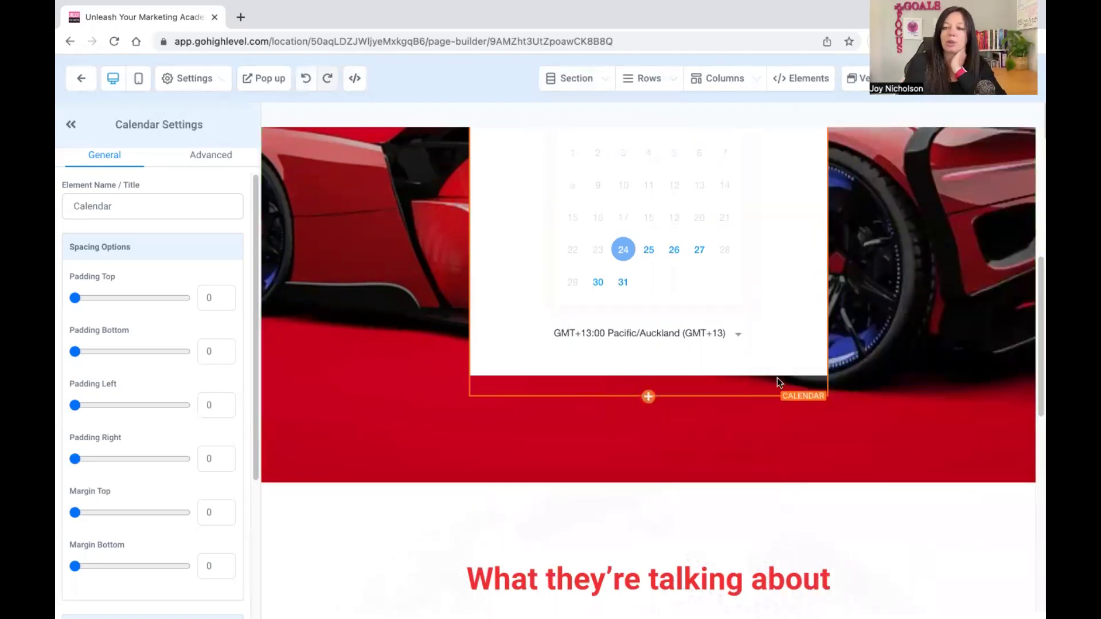
Leave the builder and return to the funnel steps
scroll(778, 382, "up", 5)
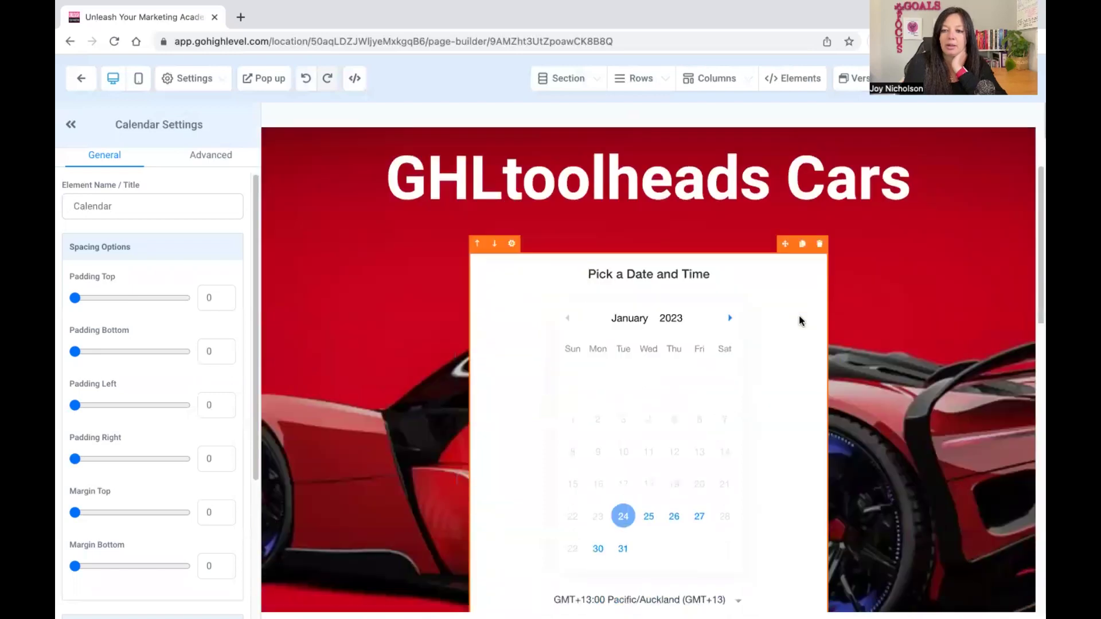
scroll(801, 320, "down", 1)
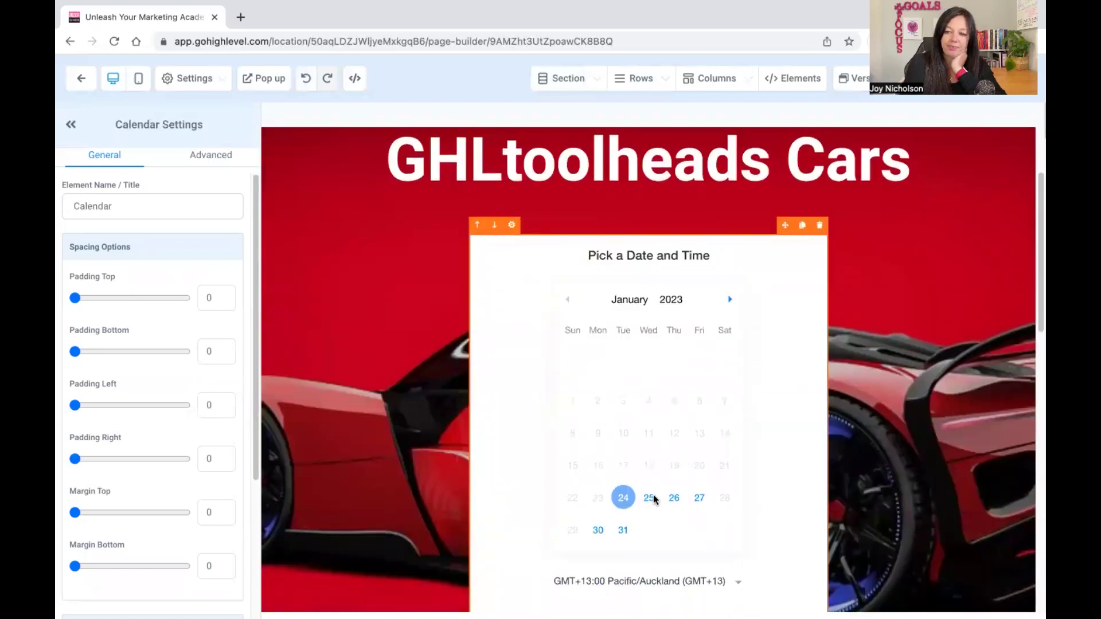
scroll(731, 434, "down", 3)
scroll(730, 435, "down", 10)
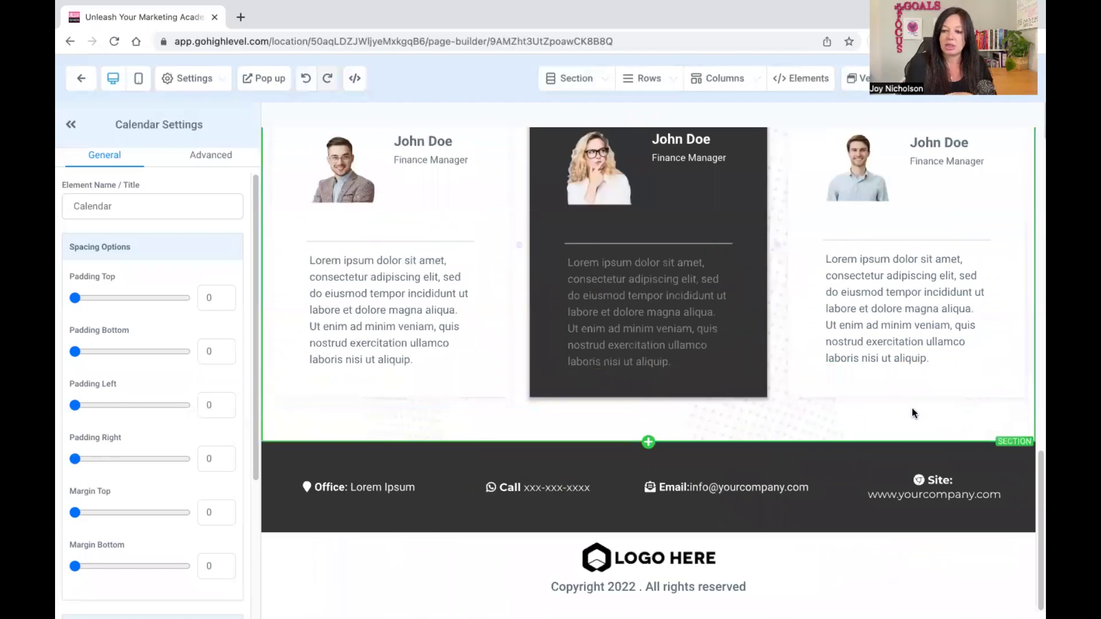
scroll(912, 410, "up", 10)
scroll(904, 408, "up", 5)
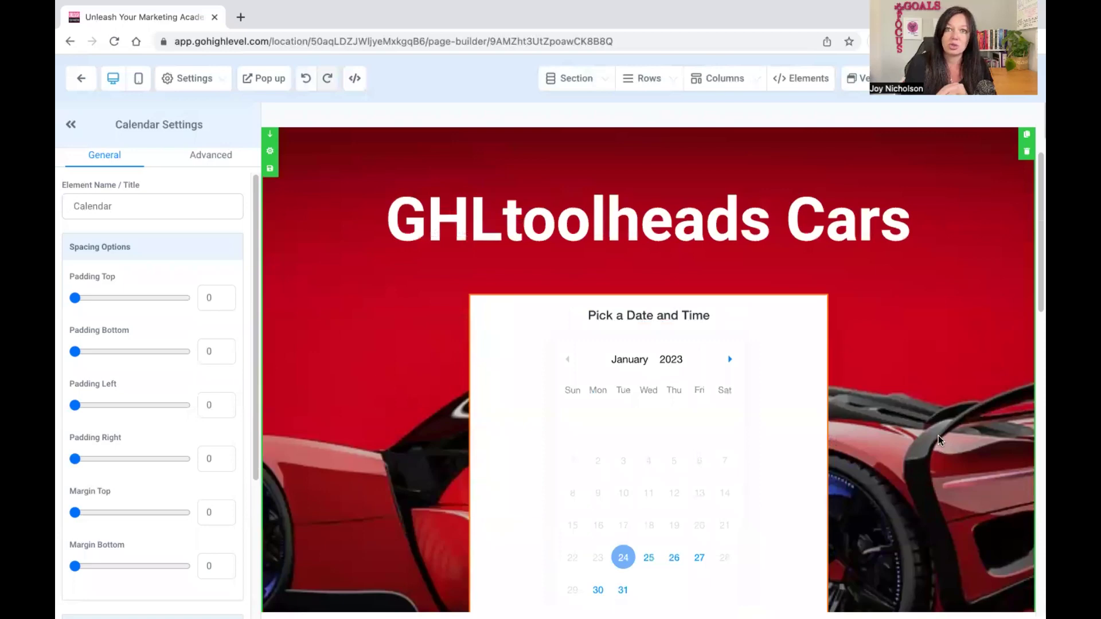
left_click(82, 80)
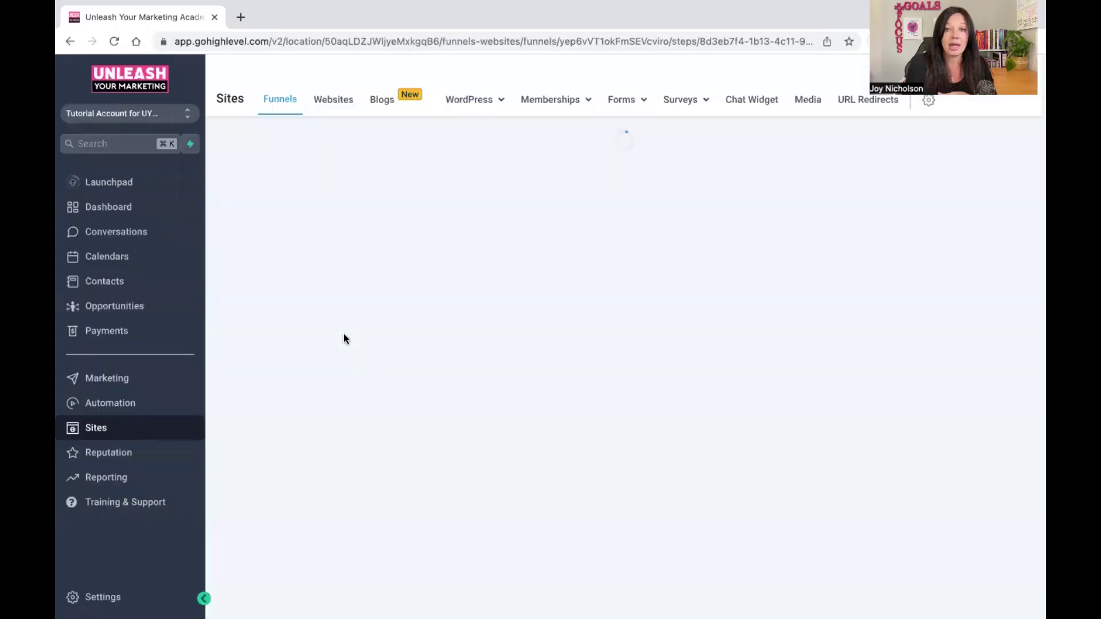
Select the Thank You step and open its page in the builder with Edit Page
left_click(291, 395)
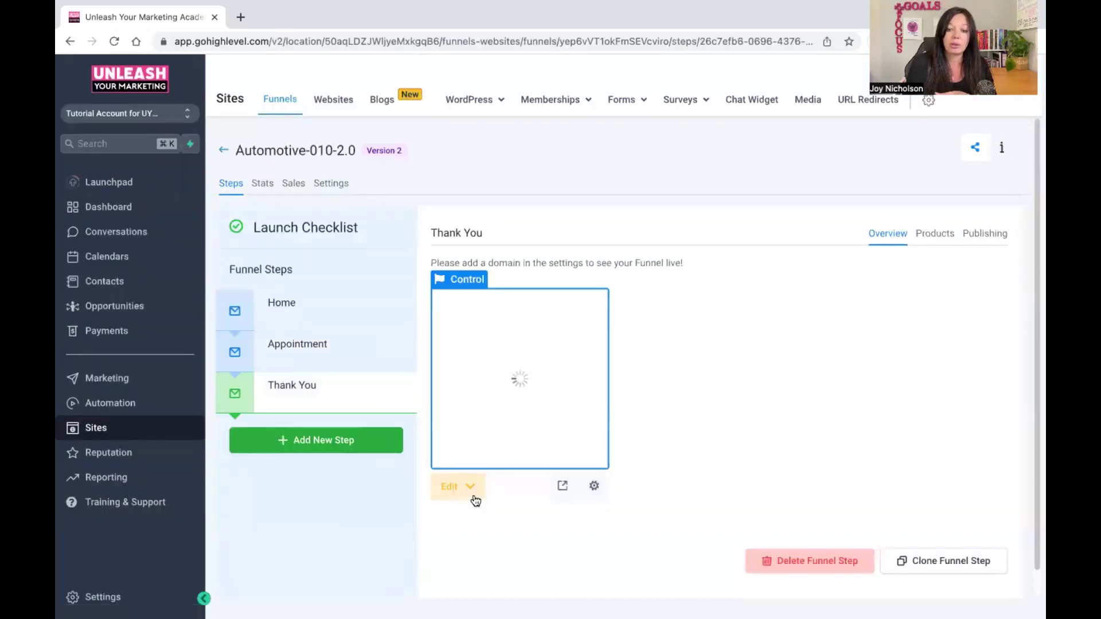
left_click(475, 498)
left_click(478, 518)
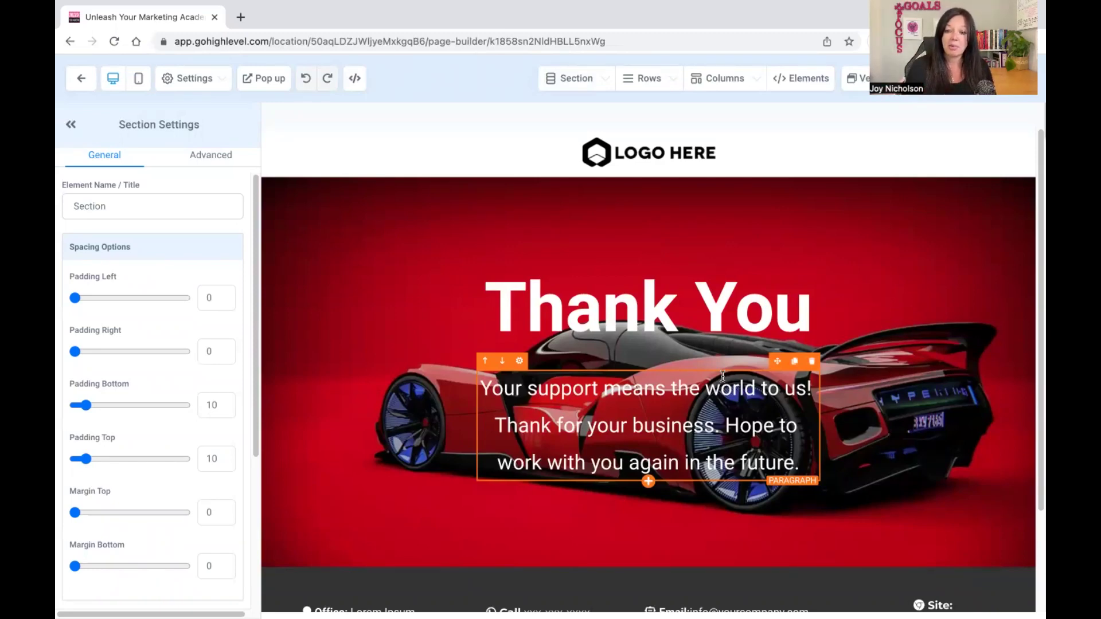
scroll(908, 301, "down", 2)
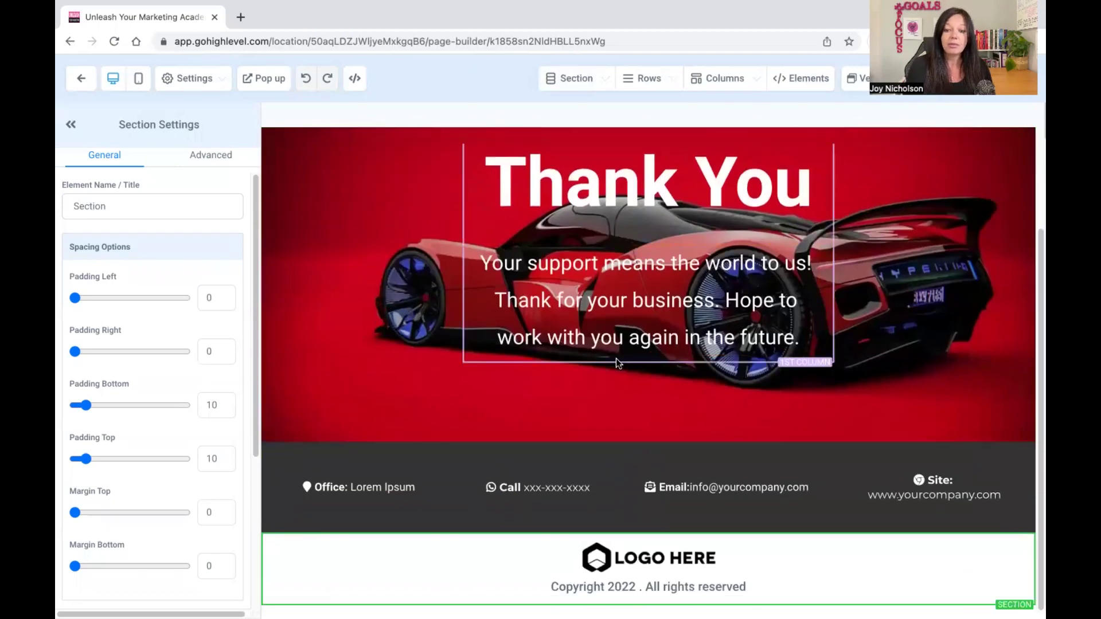
Select the thank-you message paragraph and the red hero section to inspect them
left_click(643, 314)
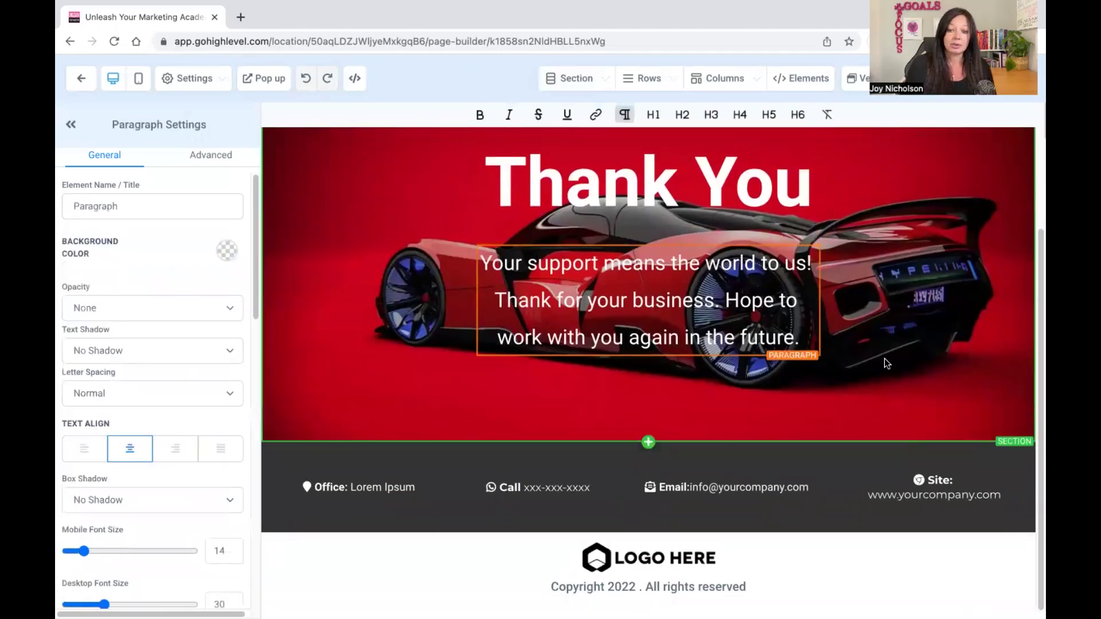
left_click(660, 378)
left_click(715, 322)
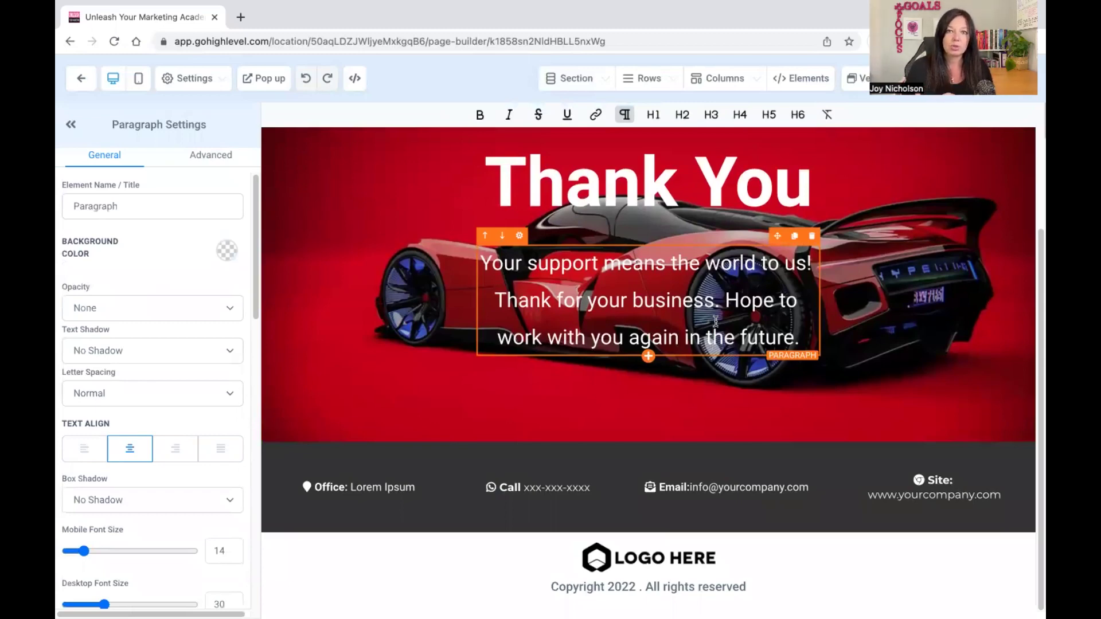
Swap the LOGO HERE image for the first My Media thumbnail and save the page
left_click(690, 554)
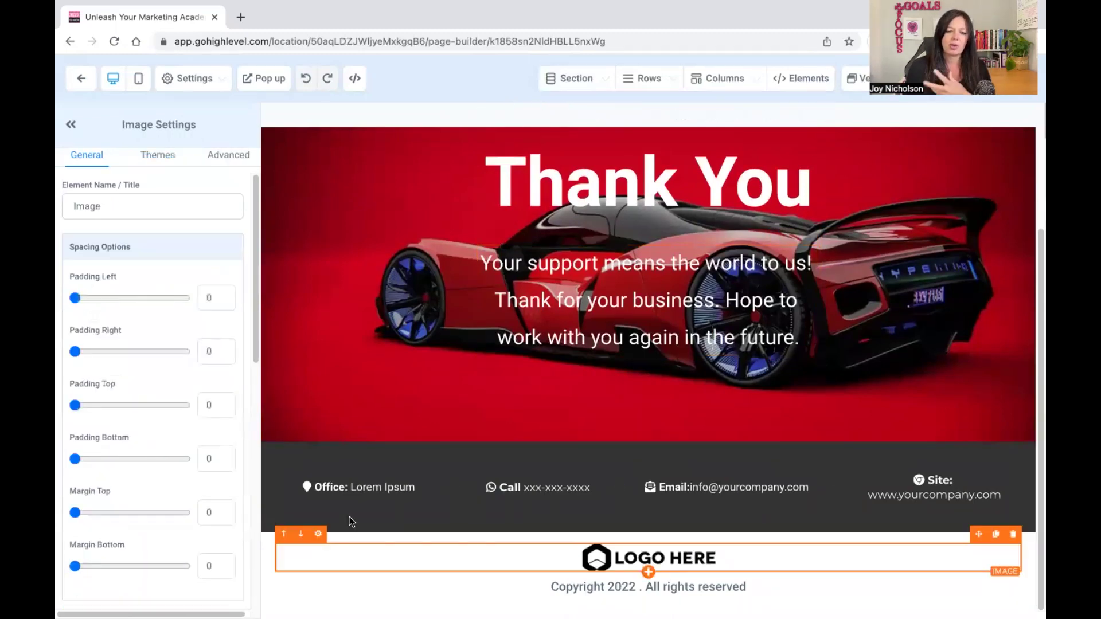
scroll(235, 396, "down", 5)
left_click(217, 586)
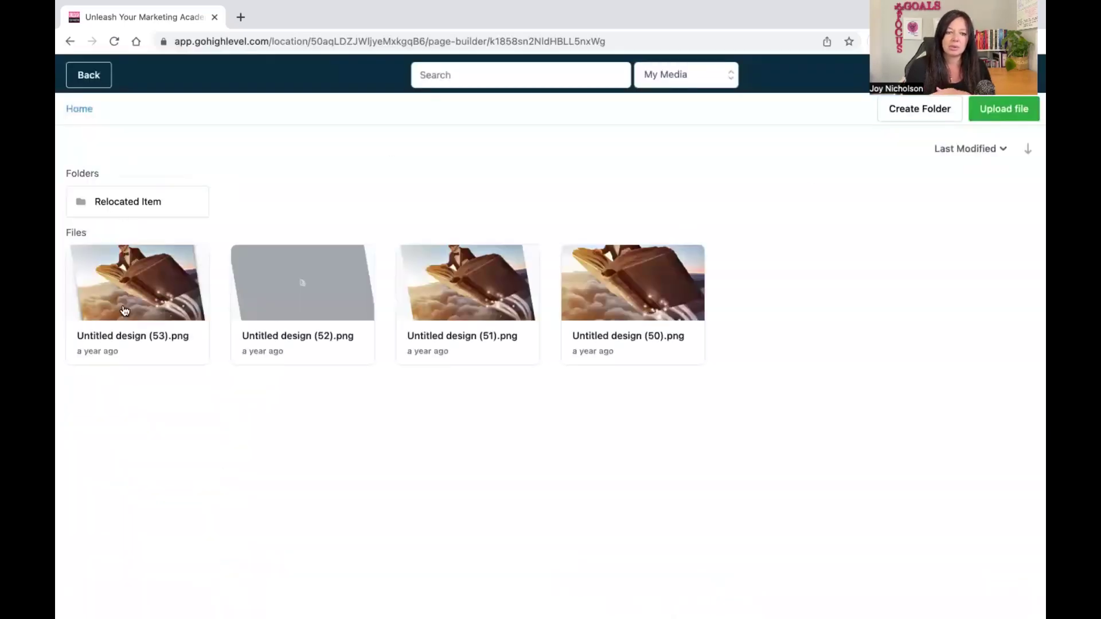
left_click(124, 311)
scroll(904, 234, "down", 2)
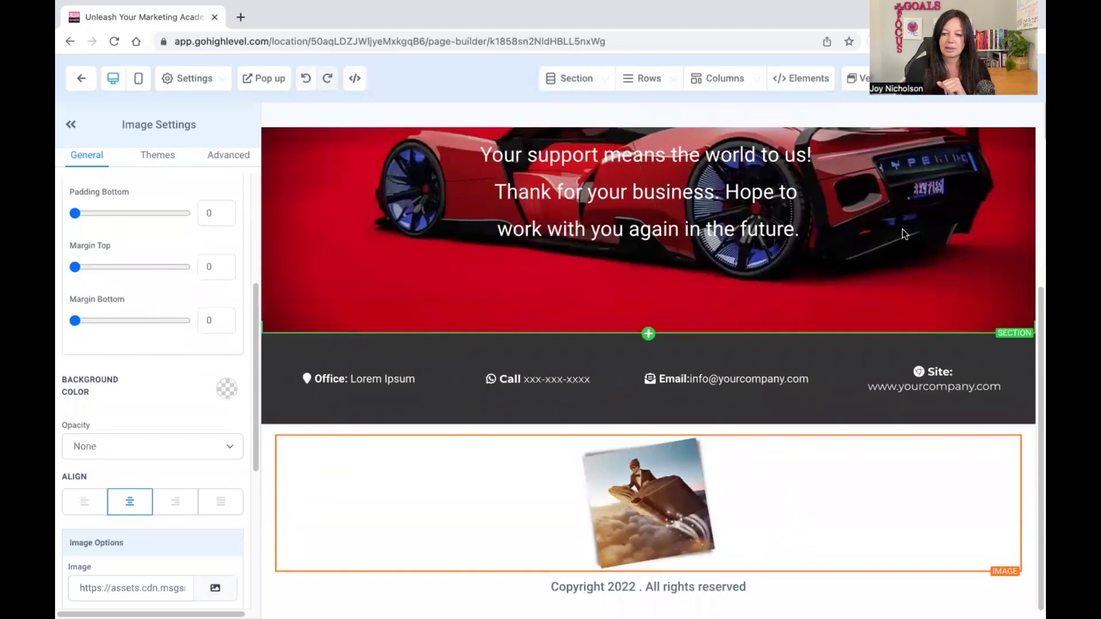
left_click(958, 104)
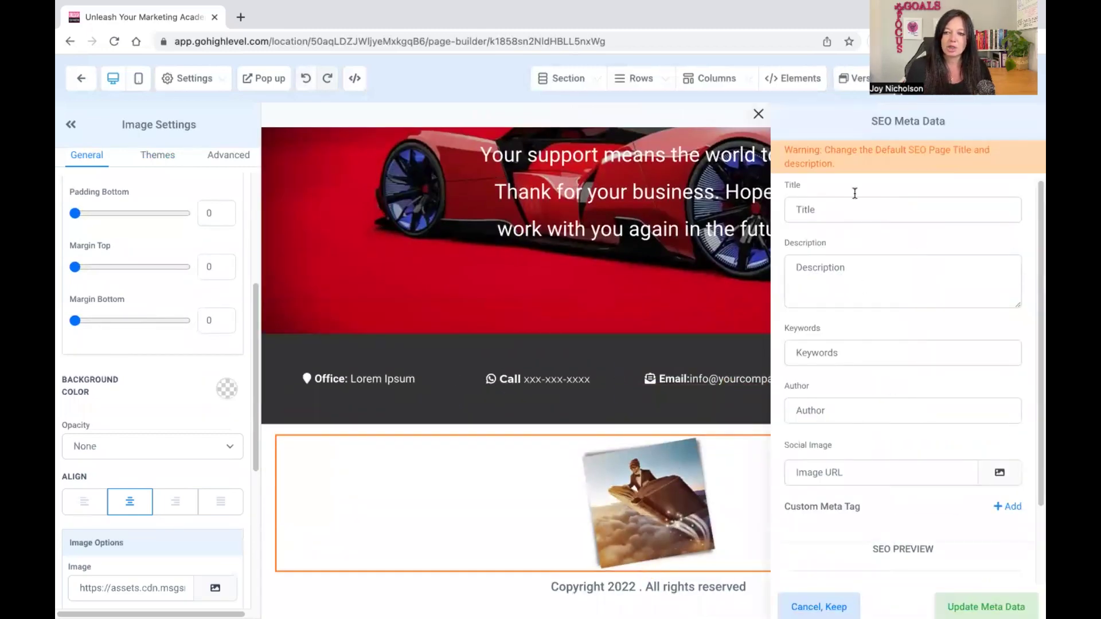
Dismiss the SEO meta data prompt and select the footer email contact text
left_click(758, 113)
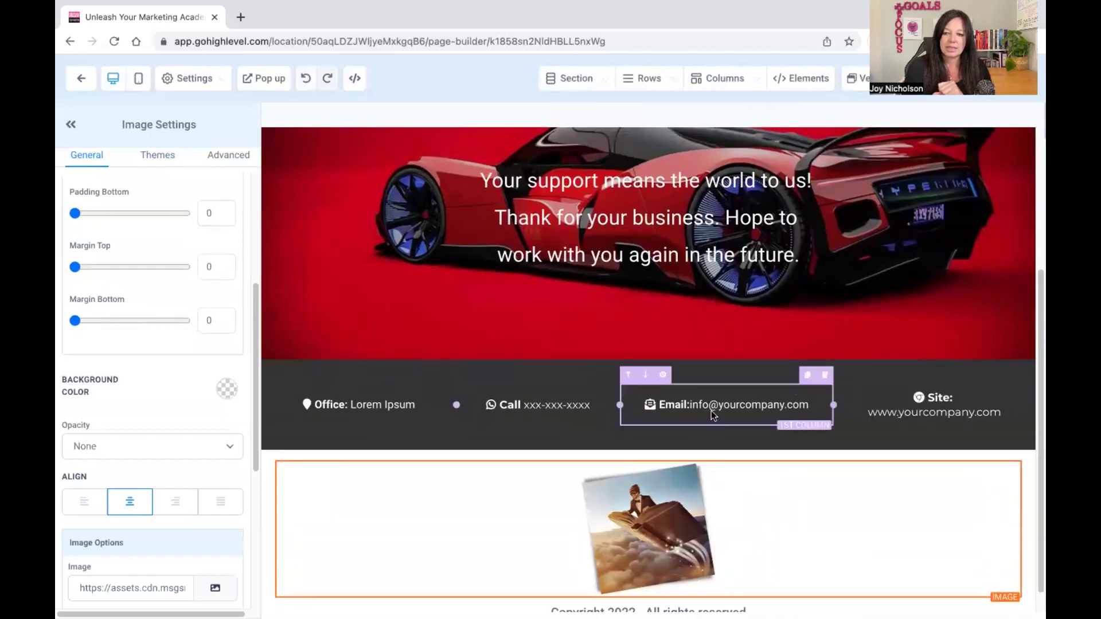
left_click(718, 405)
left_click_drag(523, 406, 614, 408)
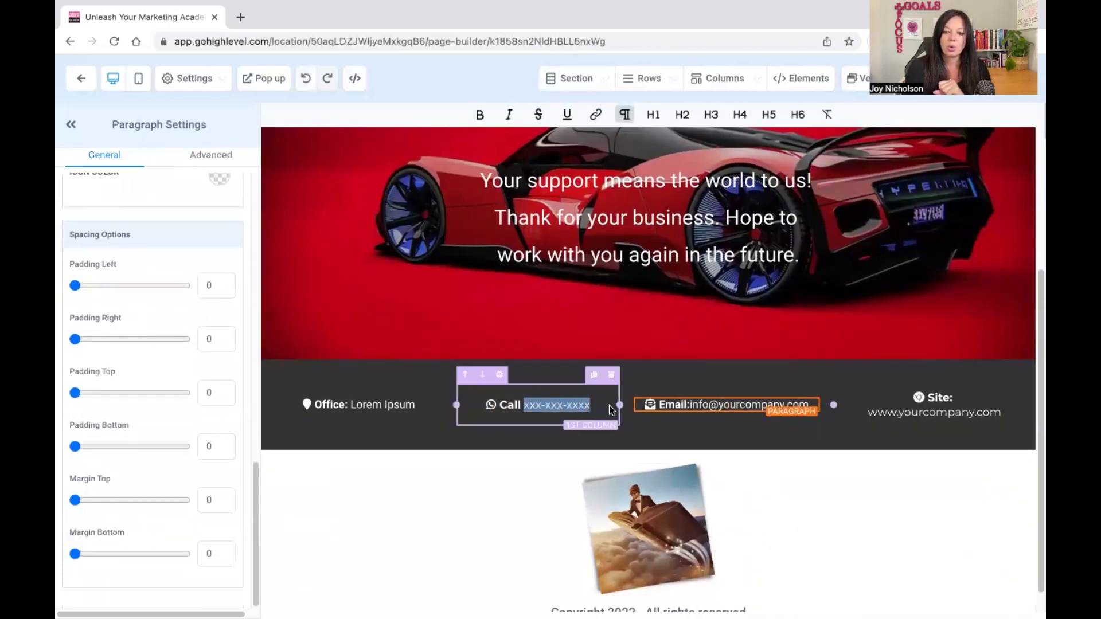
Select the red-car hero section to show its Light Fade background settings
scroll(682, 442, "up", 1)
scroll(682, 442, "up", 3)
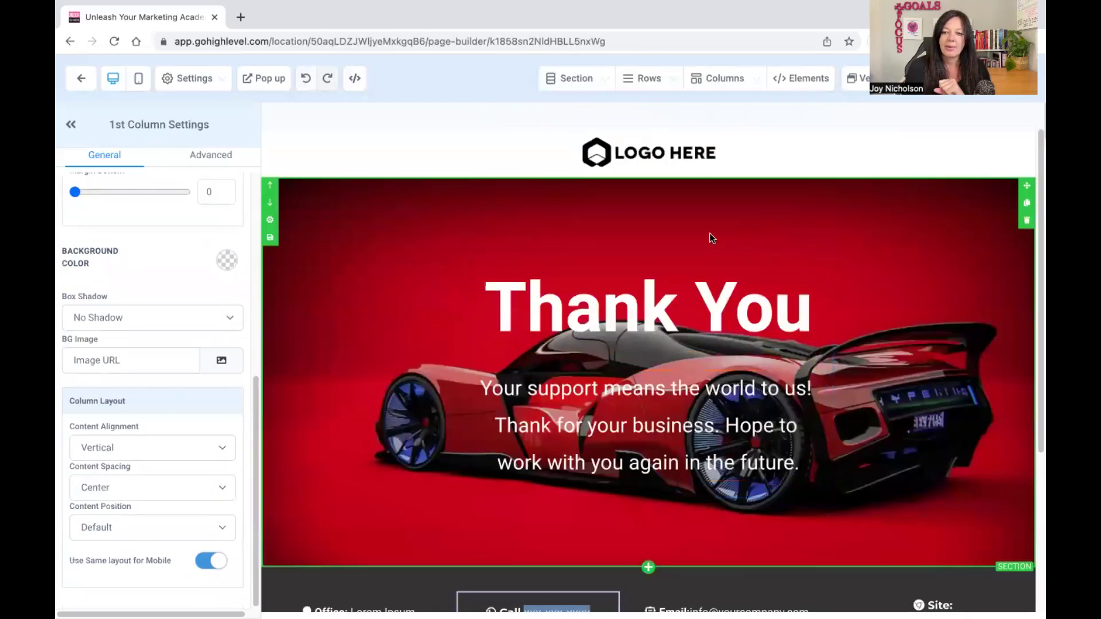
left_click(738, 511)
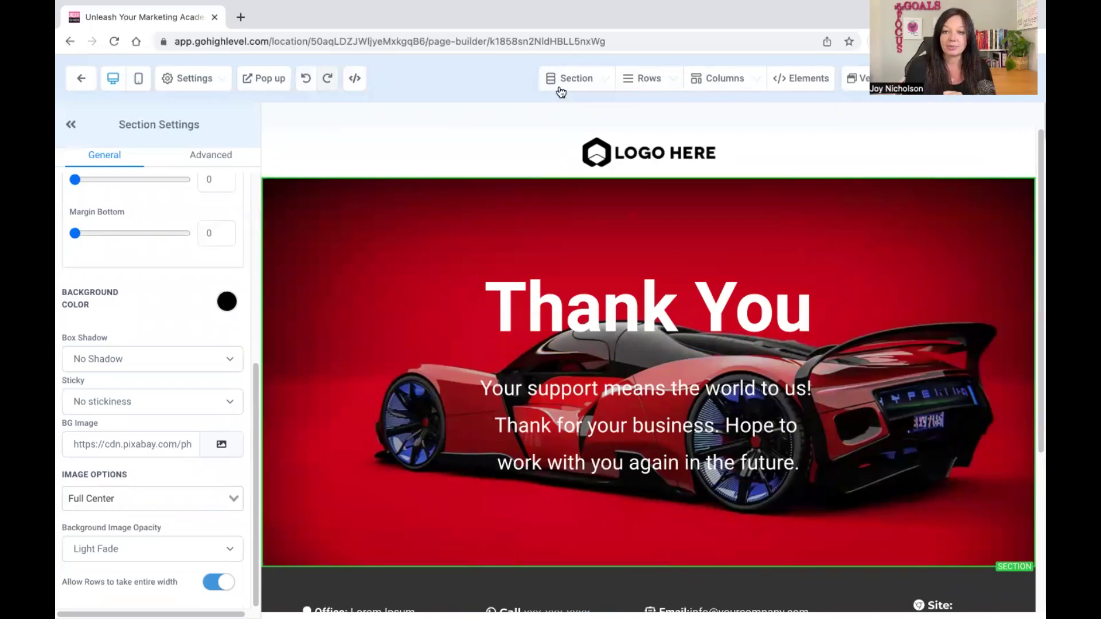
mouse_move(560, 89)
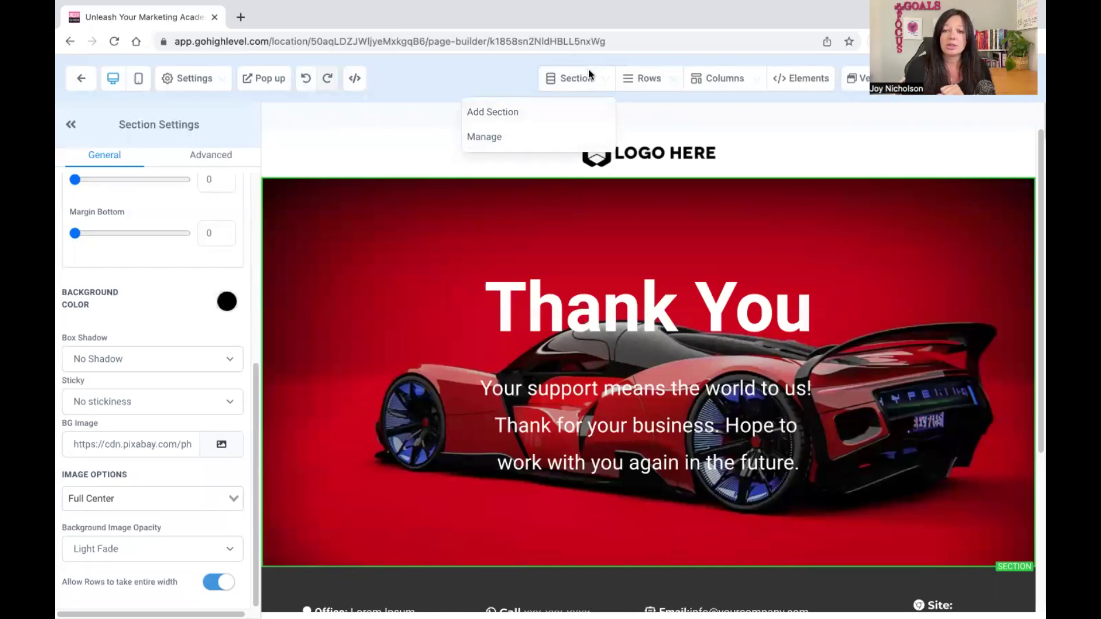
Insert a new full-width section above the Thank You banner
left_click(583, 86)
left_click(581, 84)
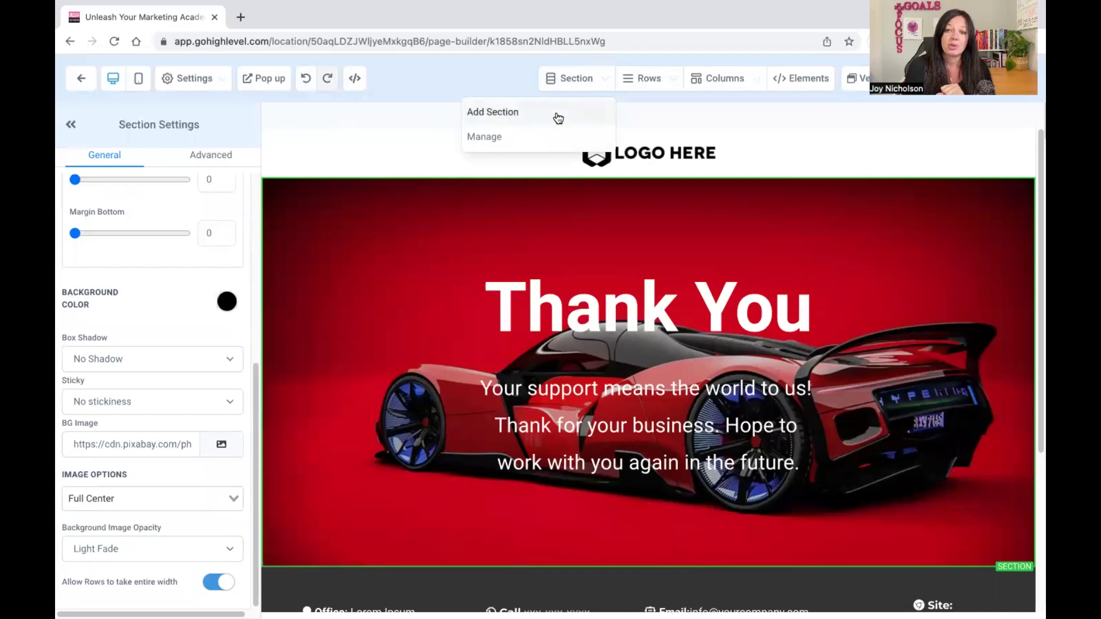
left_click(563, 82)
left_click(560, 85)
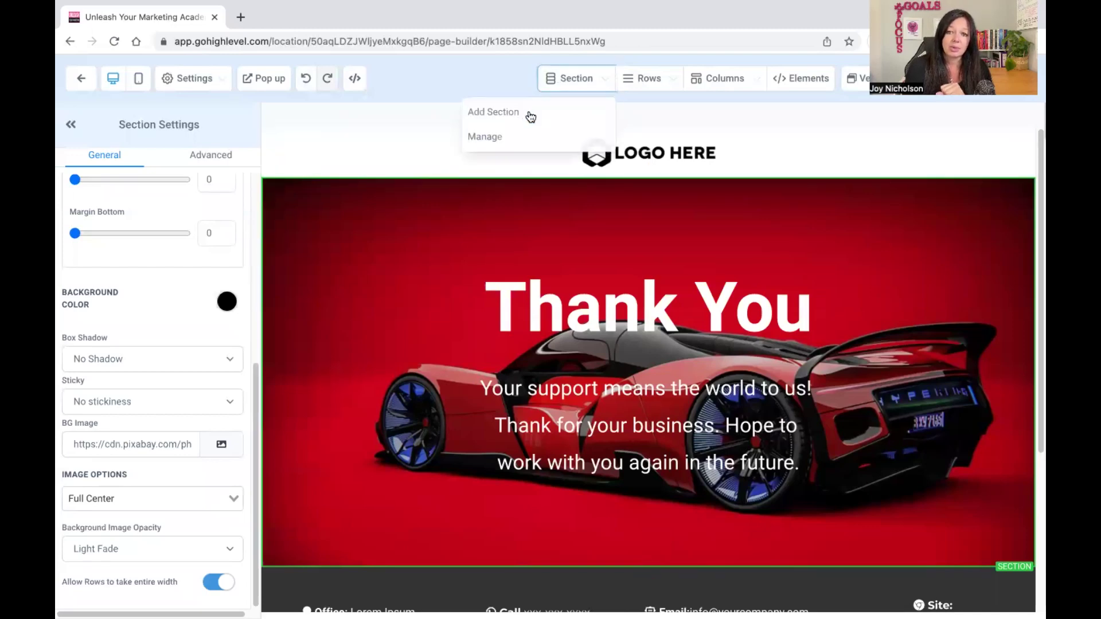
left_click(528, 113)
left_click_drag(794, 143, 631, 218)
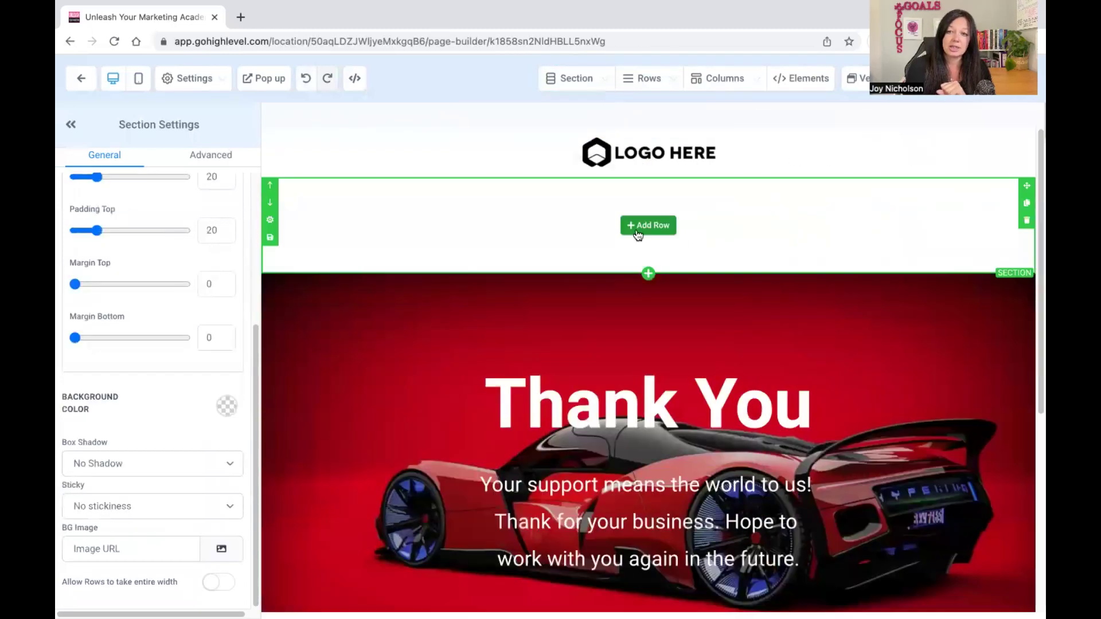
Fill the section with a one-column row holding a Large Call to Action Headline
left_click(652, 227)
left_click(852, 195)
left_click(648, 245)
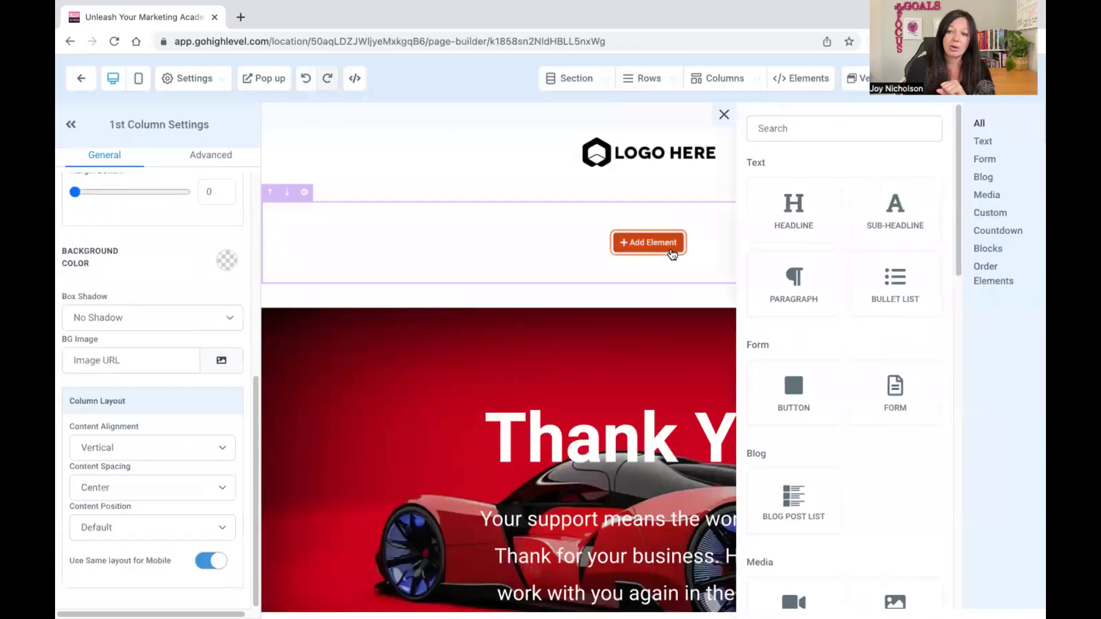
left_click(813, 204)
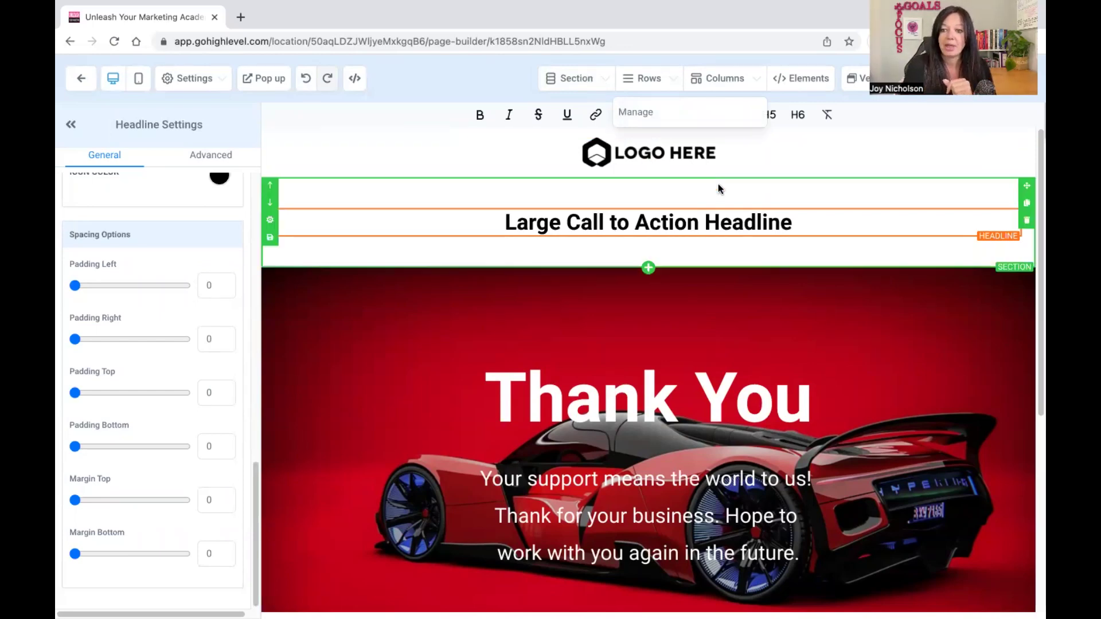
left_click(688, 222)
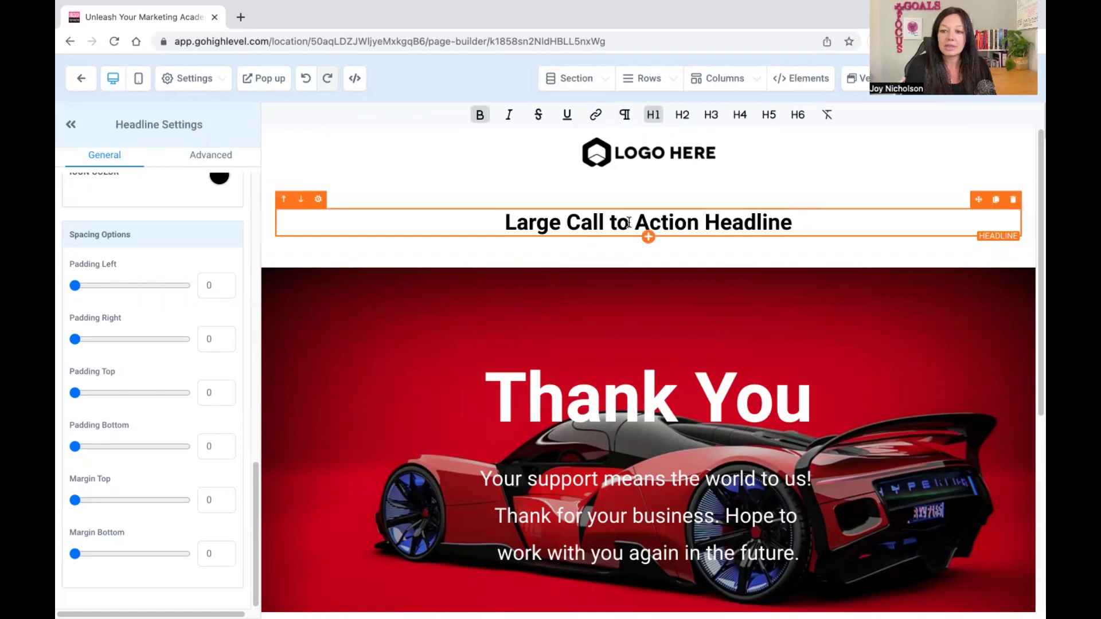
left_click(648, 237)
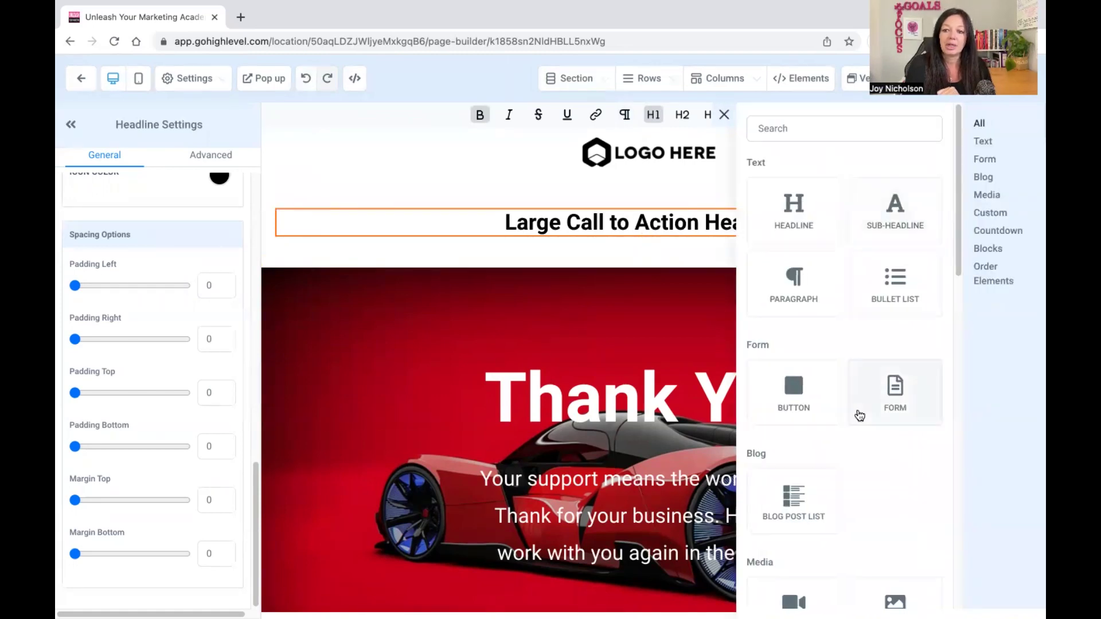
scroll(816, 373, "down", 3)
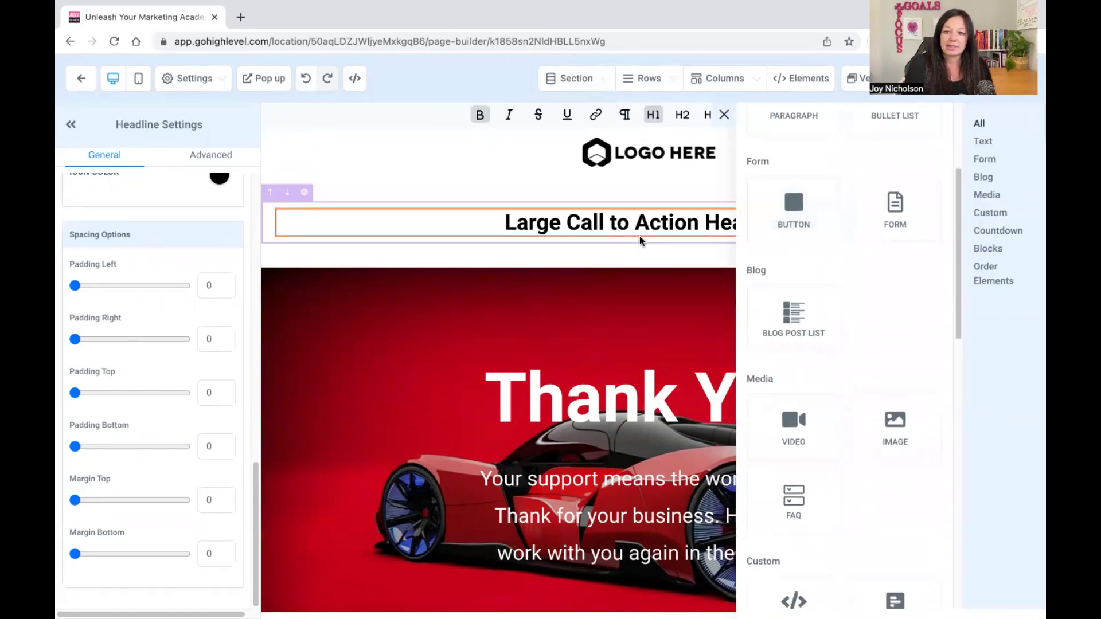
left_click(639, 238)
left_click(637, 229)
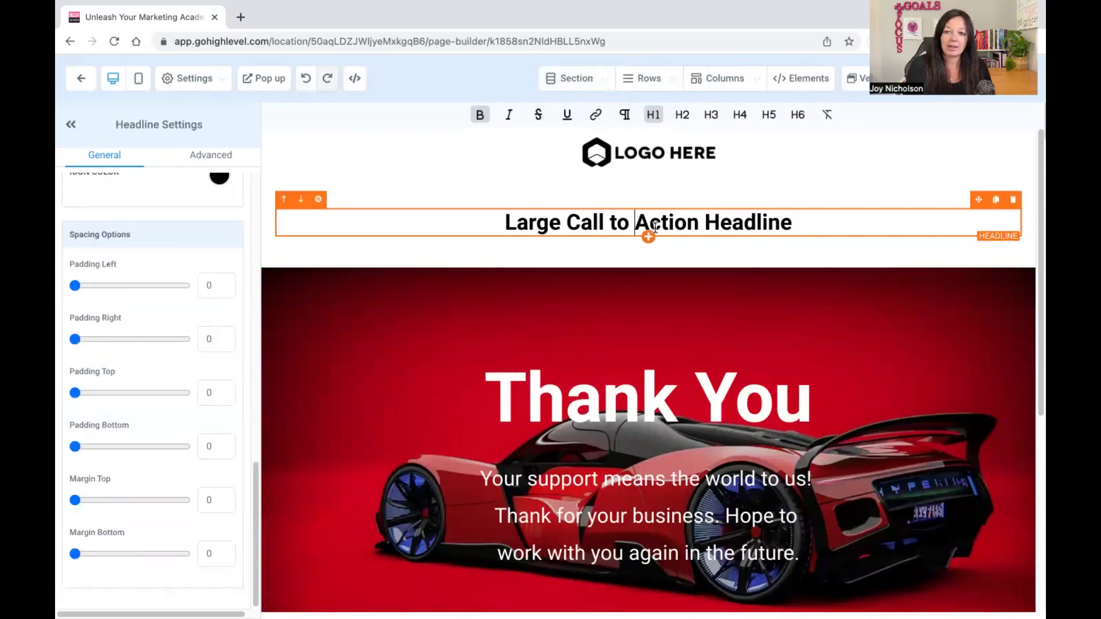
left_click(647, 236)
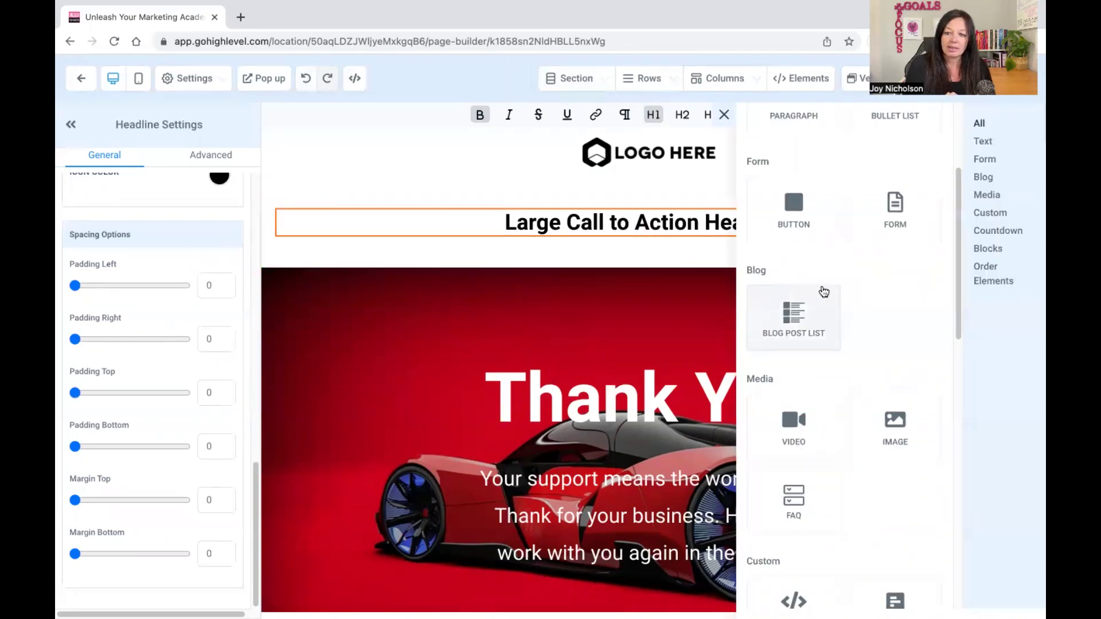
scroll(820, 281, "up", 3)
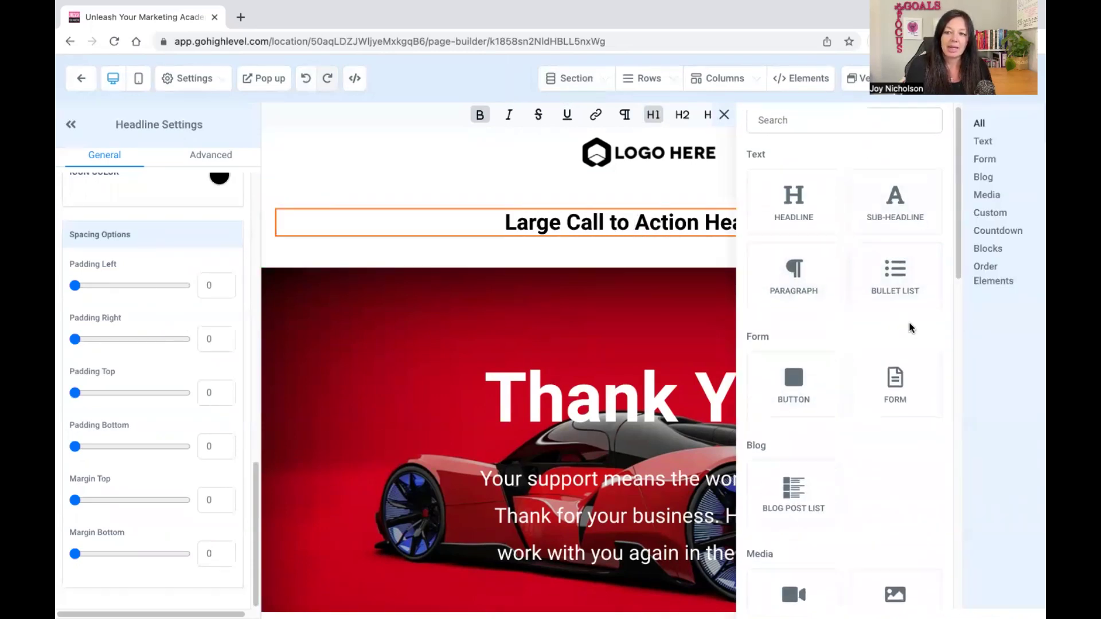
scroll(911, 322, "down", 3)
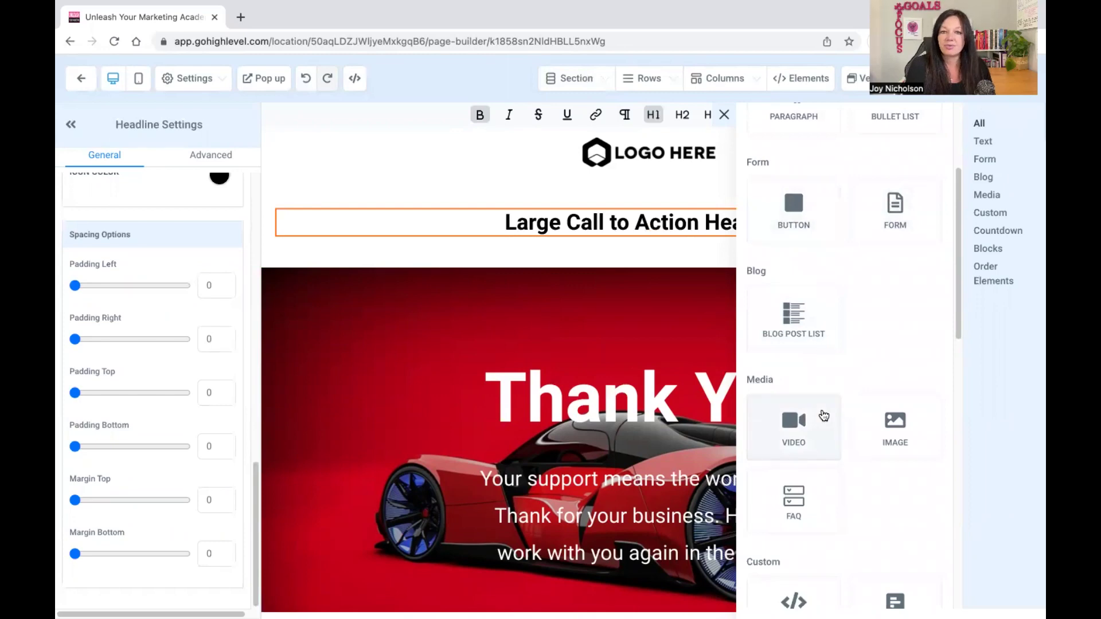
scroll(849, 410, "down", 4)
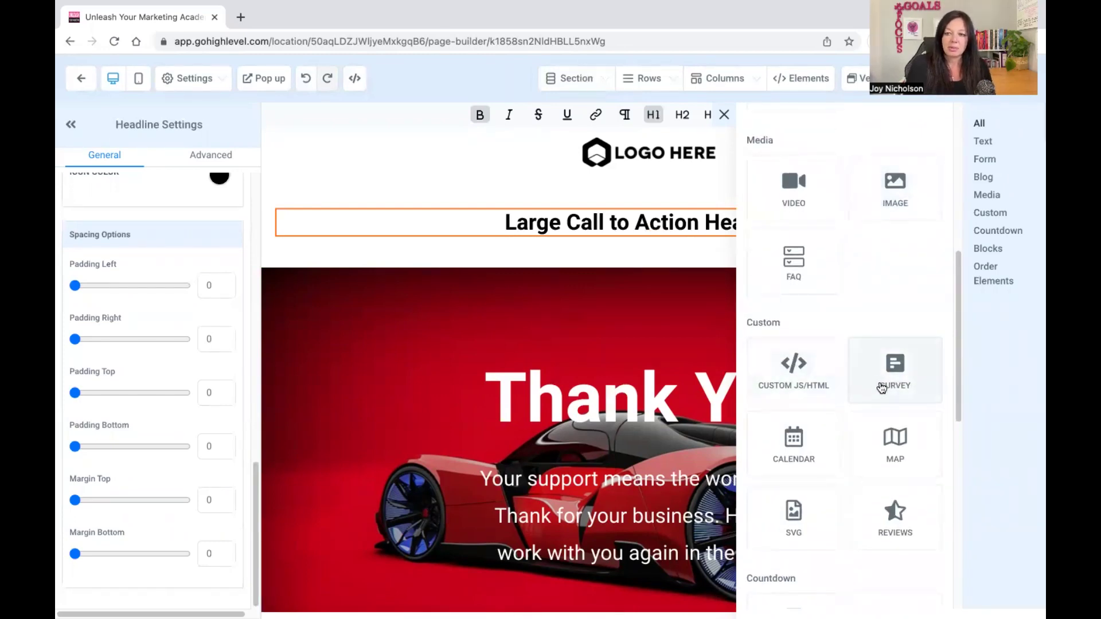
scroll(882, 387, "down", 6)
scroll(885, 382, "up", 2)
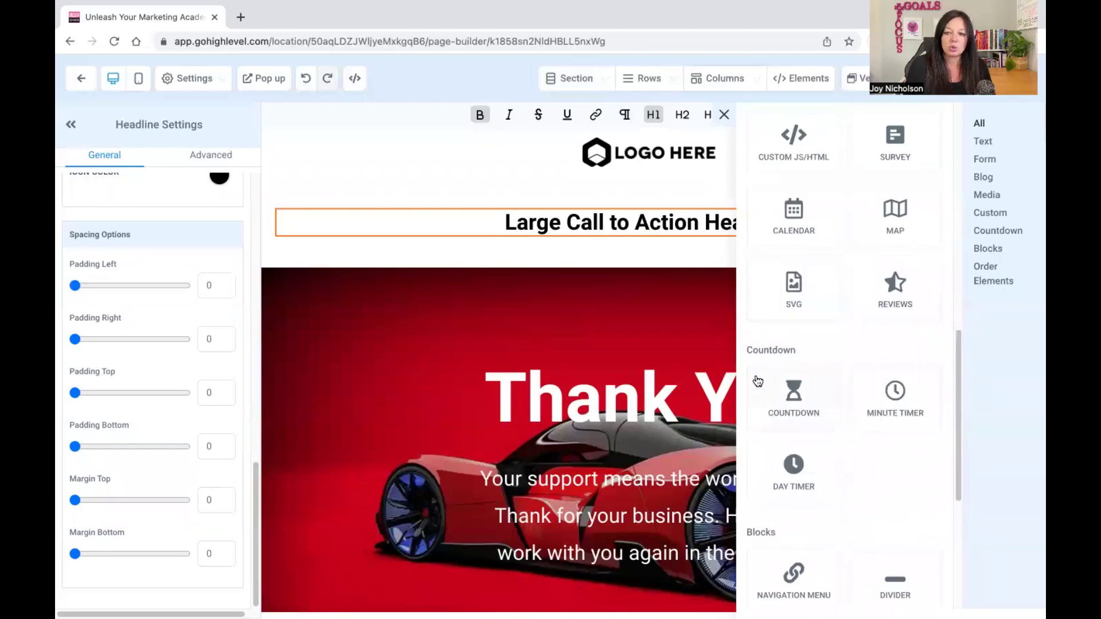
scroll(895, 372, "down", 5)
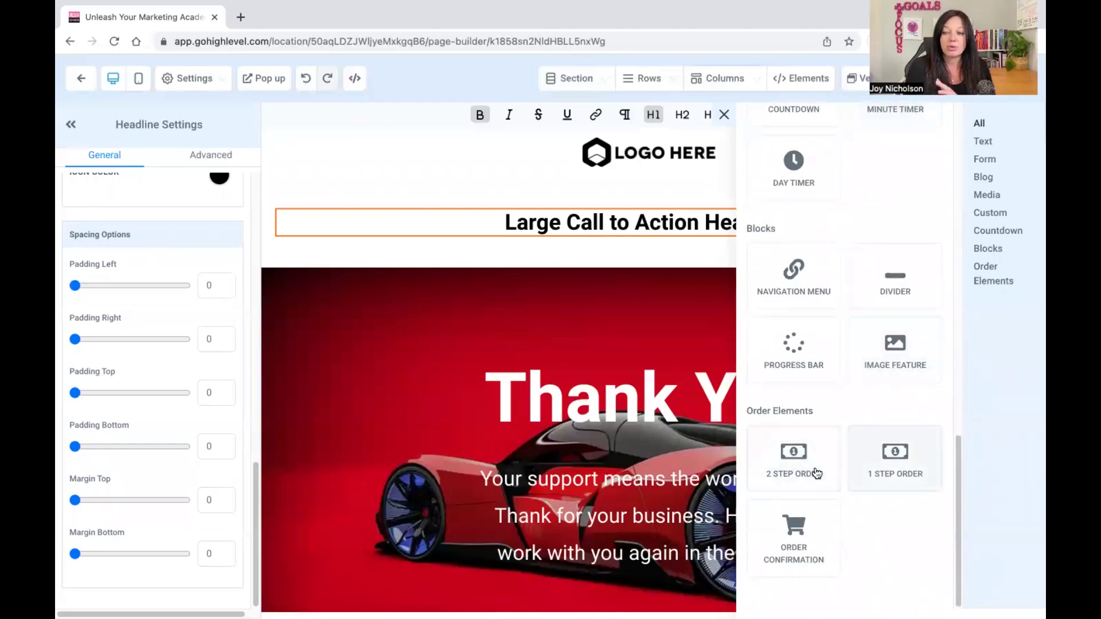
left_click(587, 297)
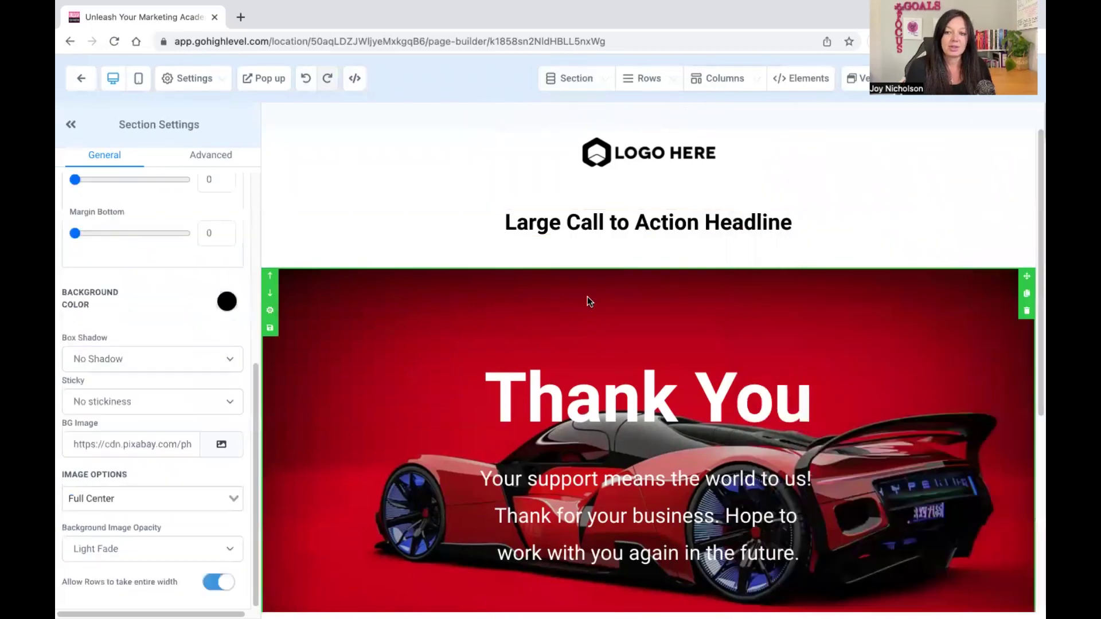
Go back from the page builder to the Automotive-010-2.0 funnel steps
left_click(586, 80)
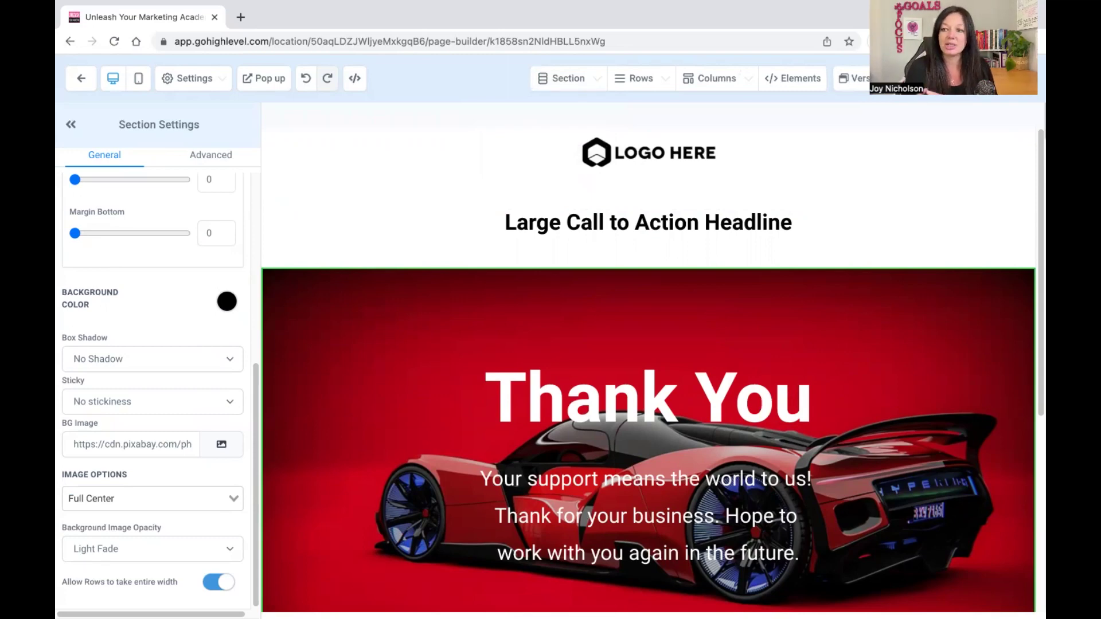
left_click(84, 80)
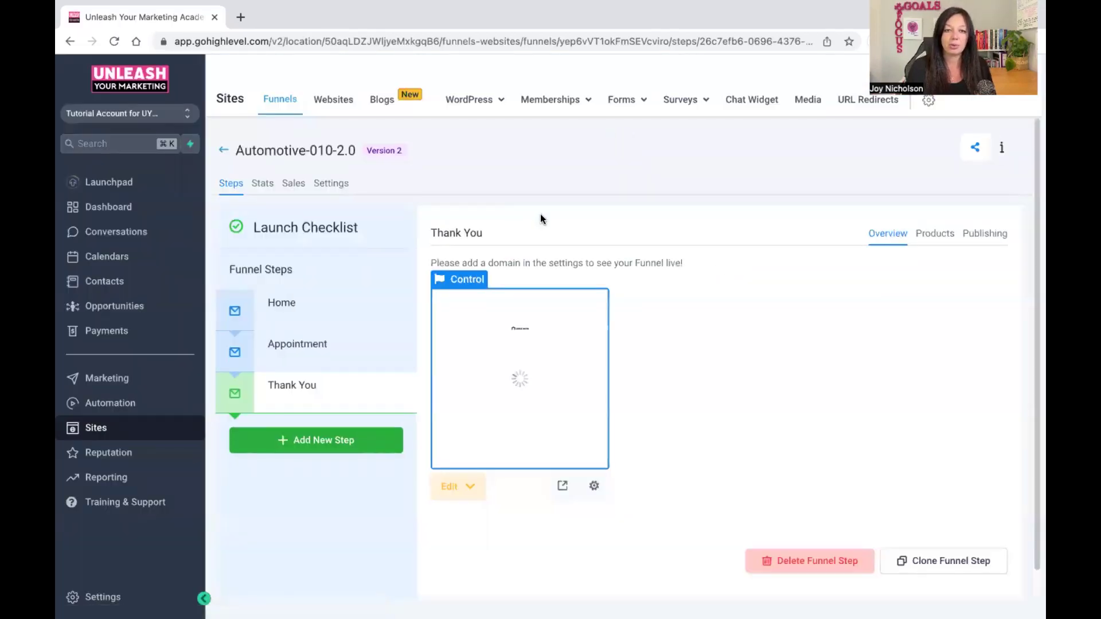
Create a new draft workflow from the Recipe - Appointment Booking template
left_click(117, 402)
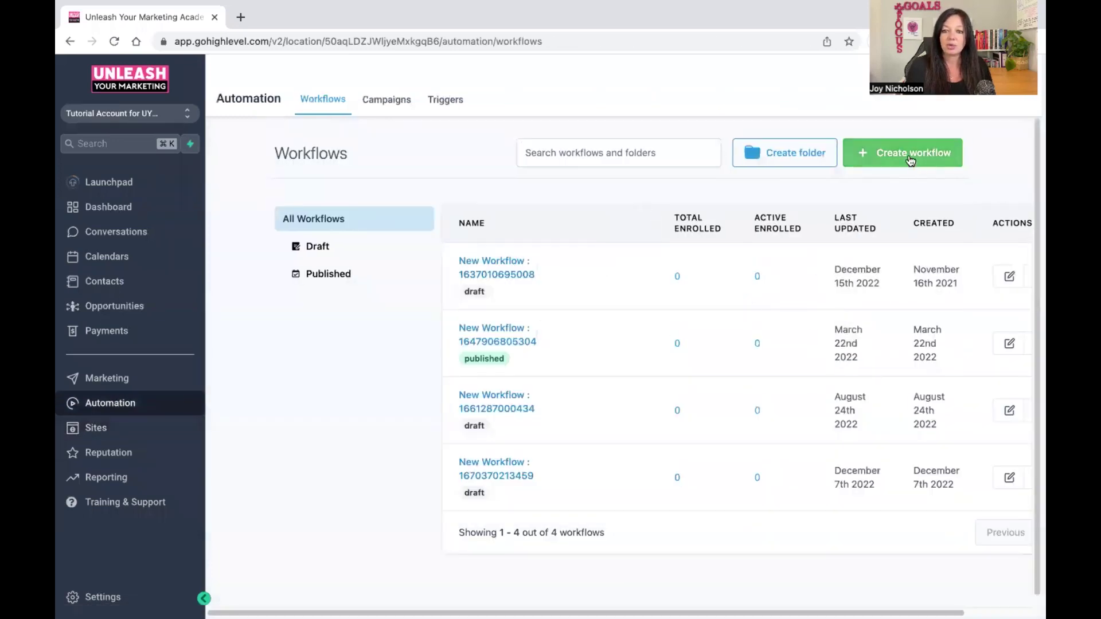
left_click(911, 155)
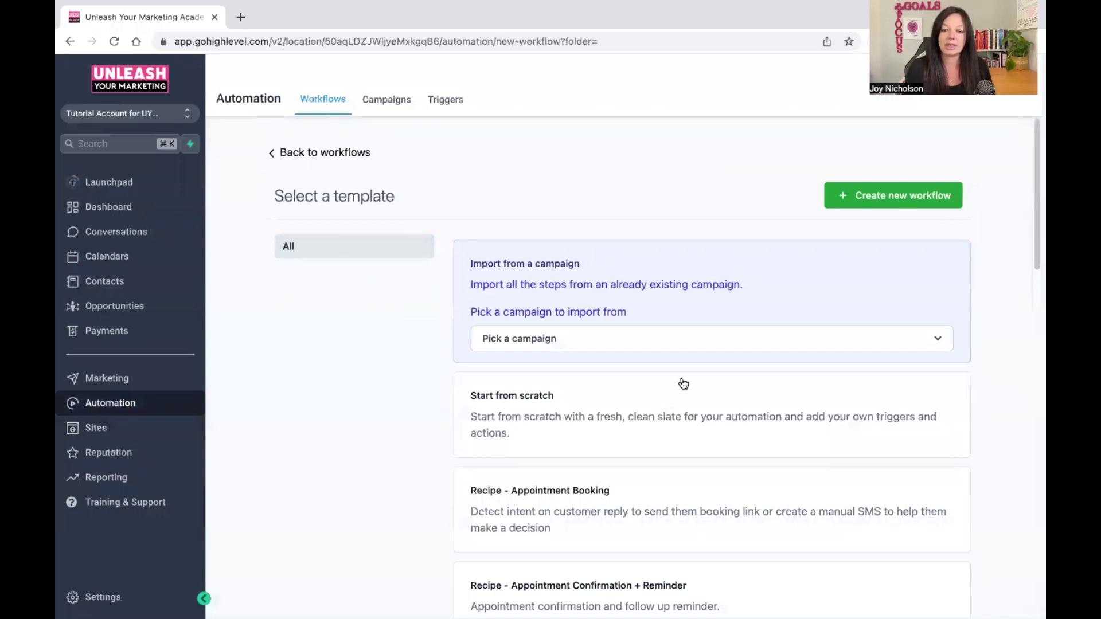
scroll(683, 383, "down", 2)
left_click(549, 399)
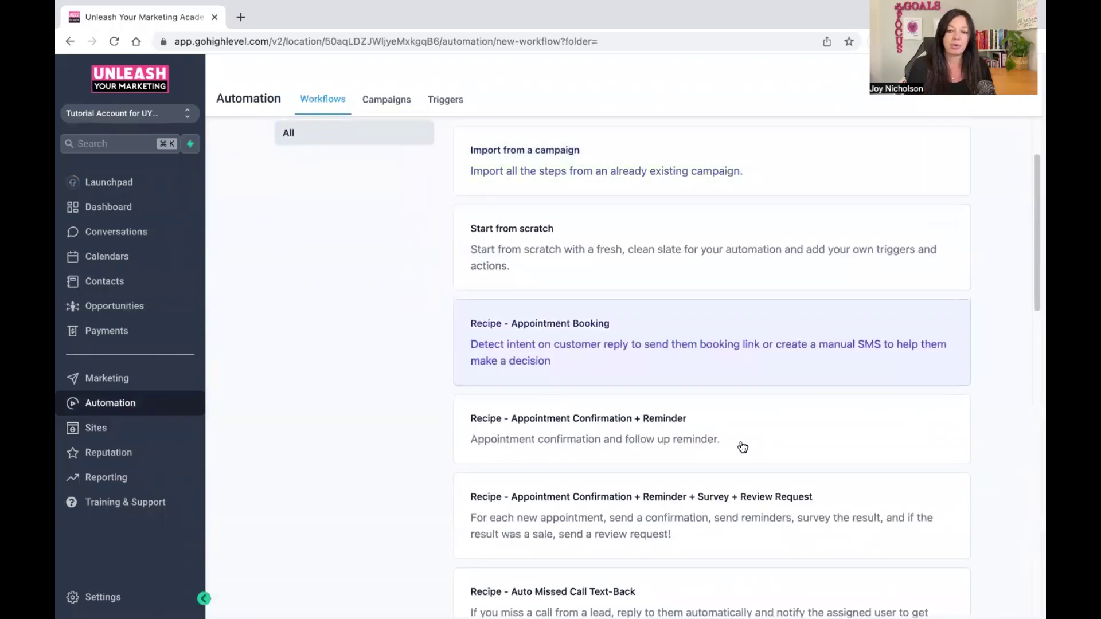
scroll(676, 366, "up", 2)
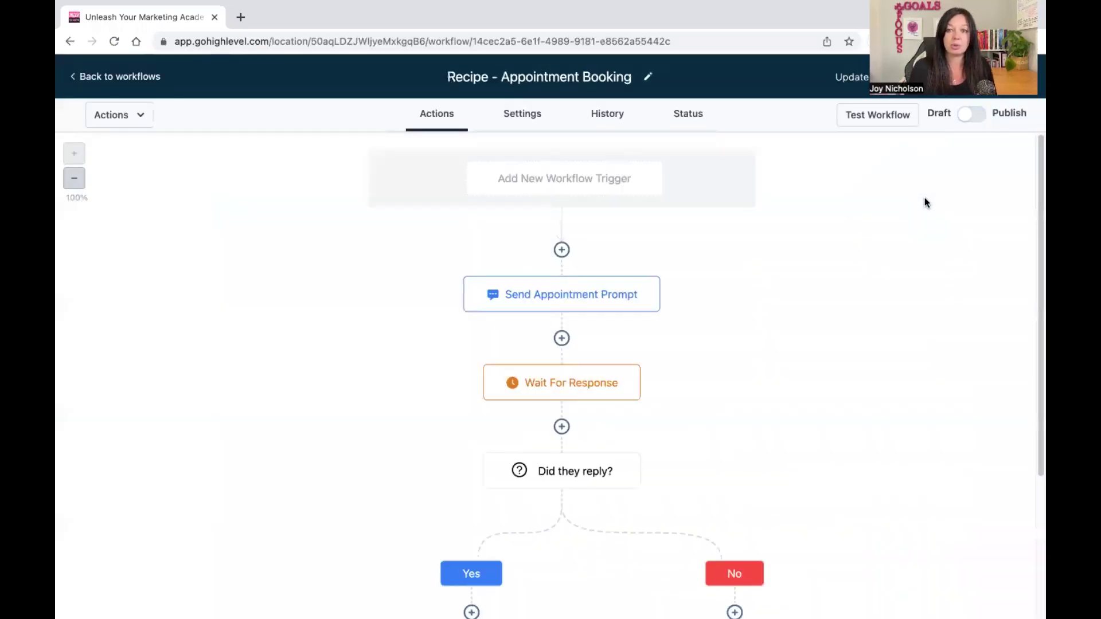
left_click(544, 192)
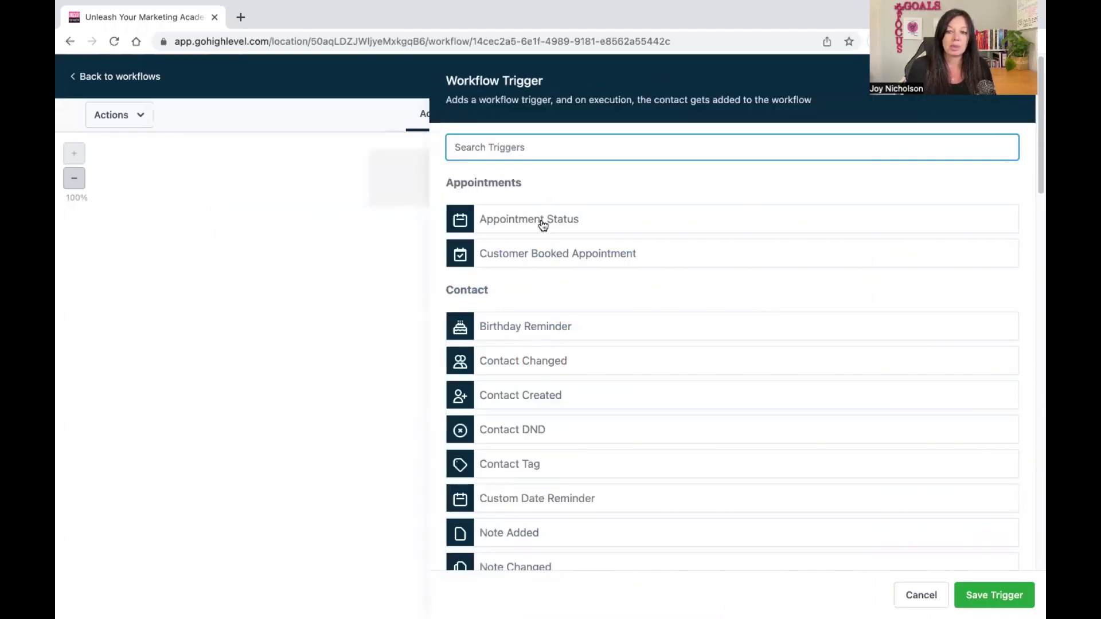
Set the workflow trigger type to Customer booked appointment
scroll(552, 412, "down", 4)
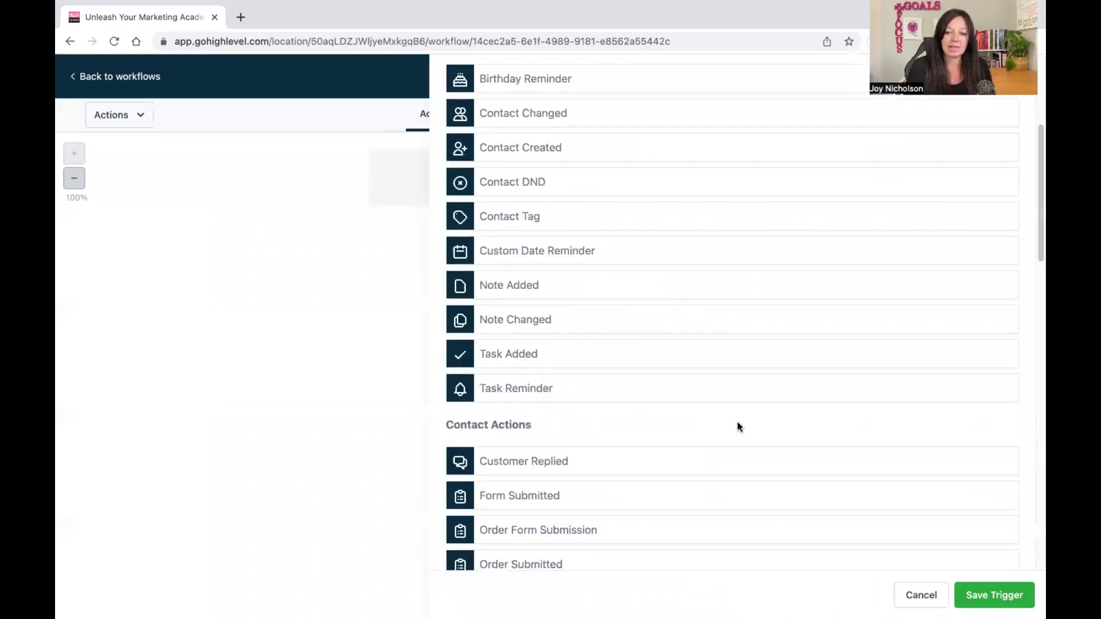
scroll(738, 421, "down", 6)
scroll(656, 421, "up", 10)
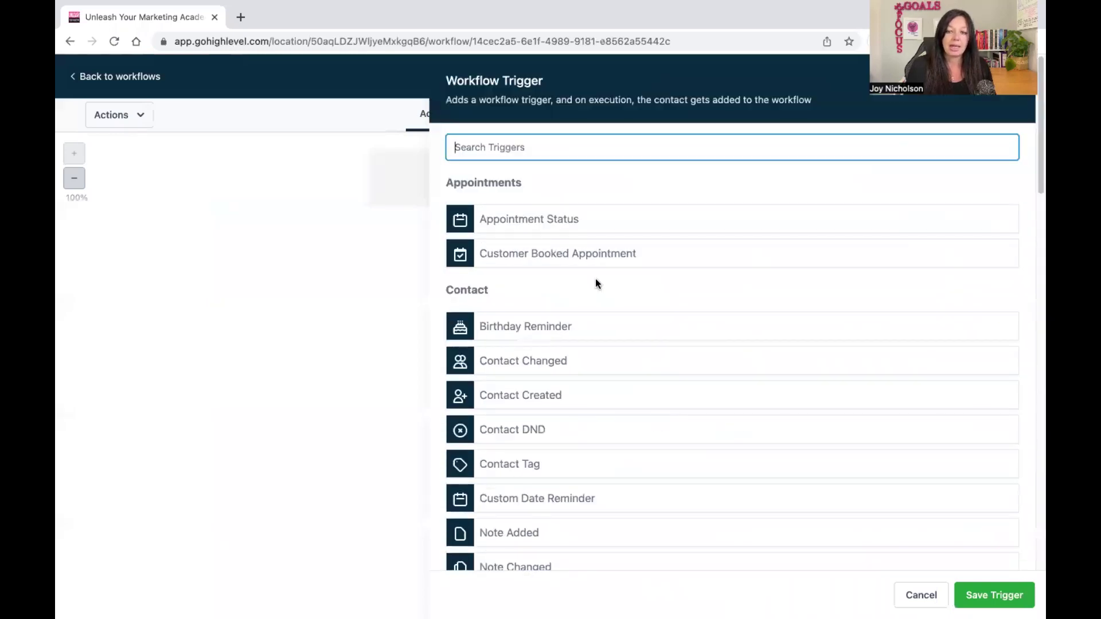
left_click(568, 229)
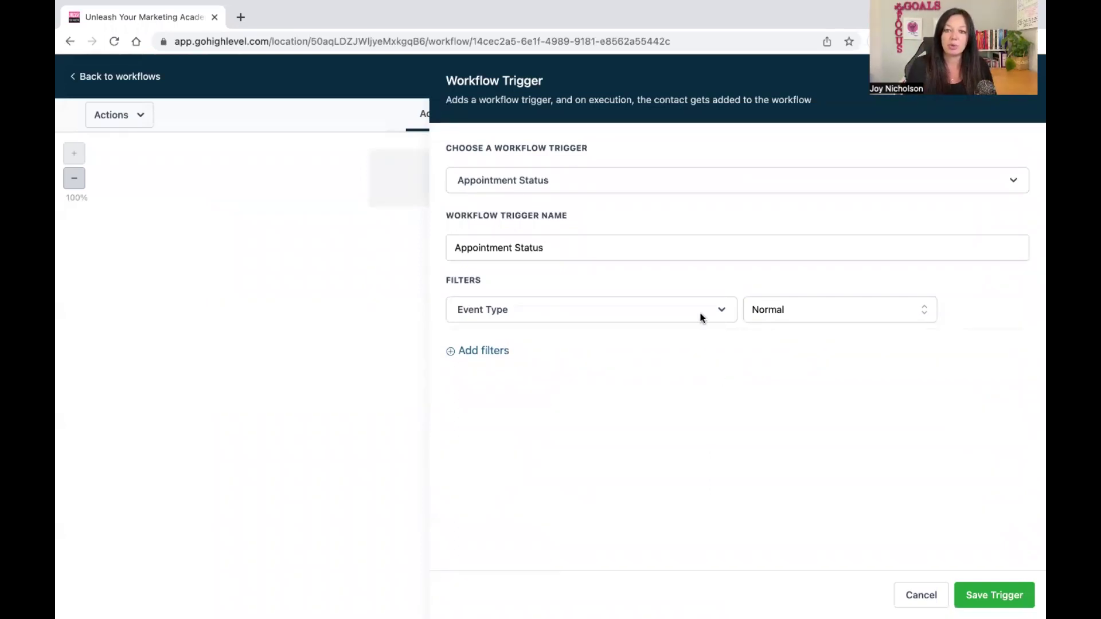
left_click(562, 182)
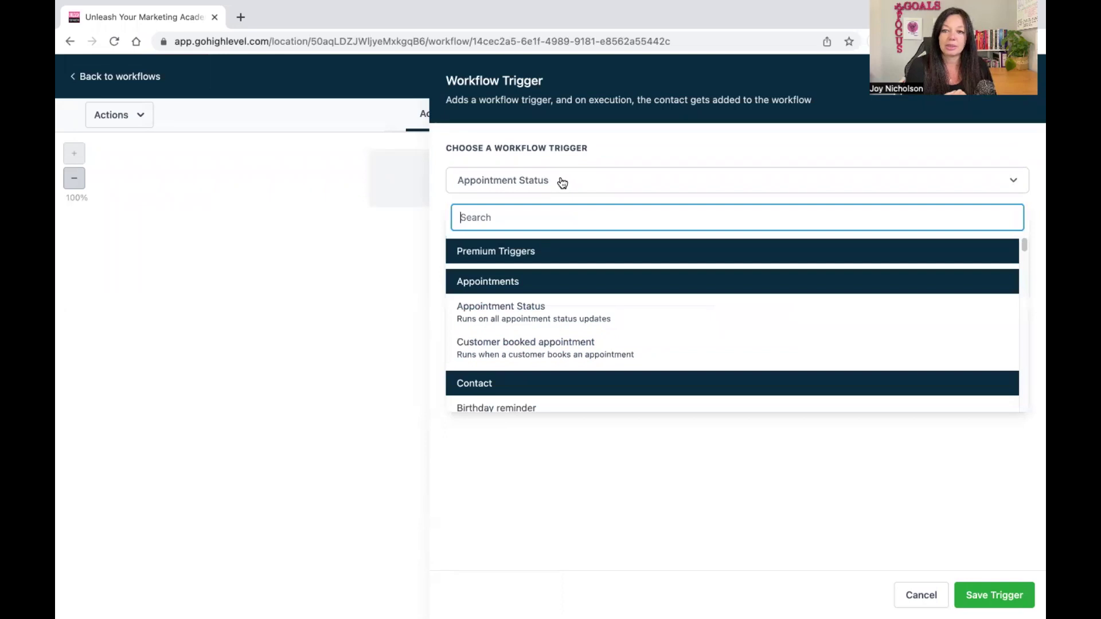
left_click(523, 317)
left_click(523, 247)
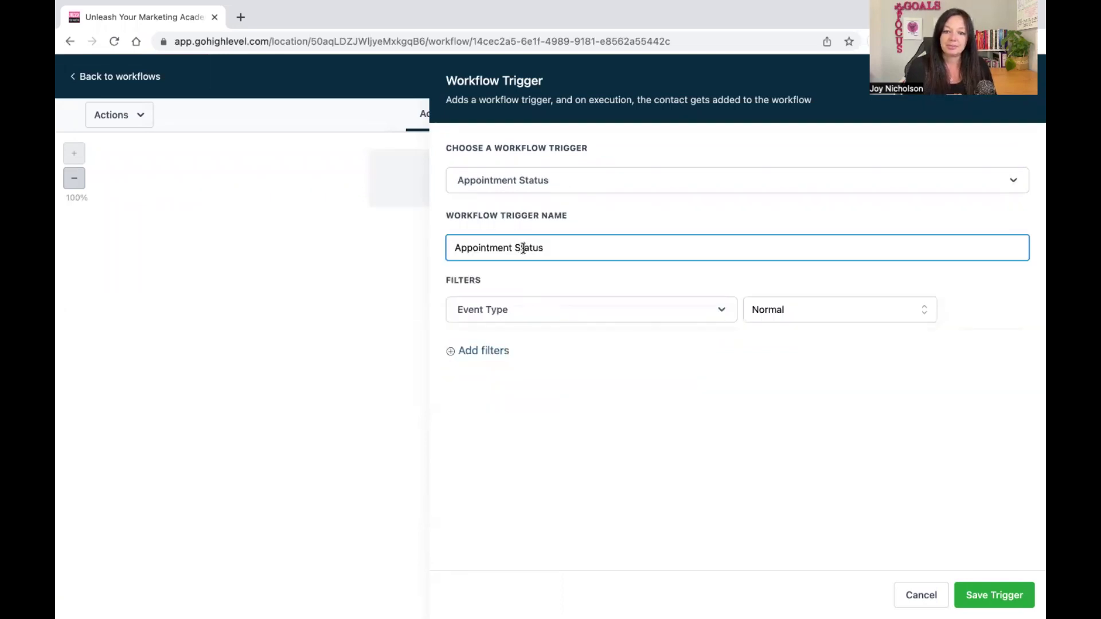
left_click(530, 187)
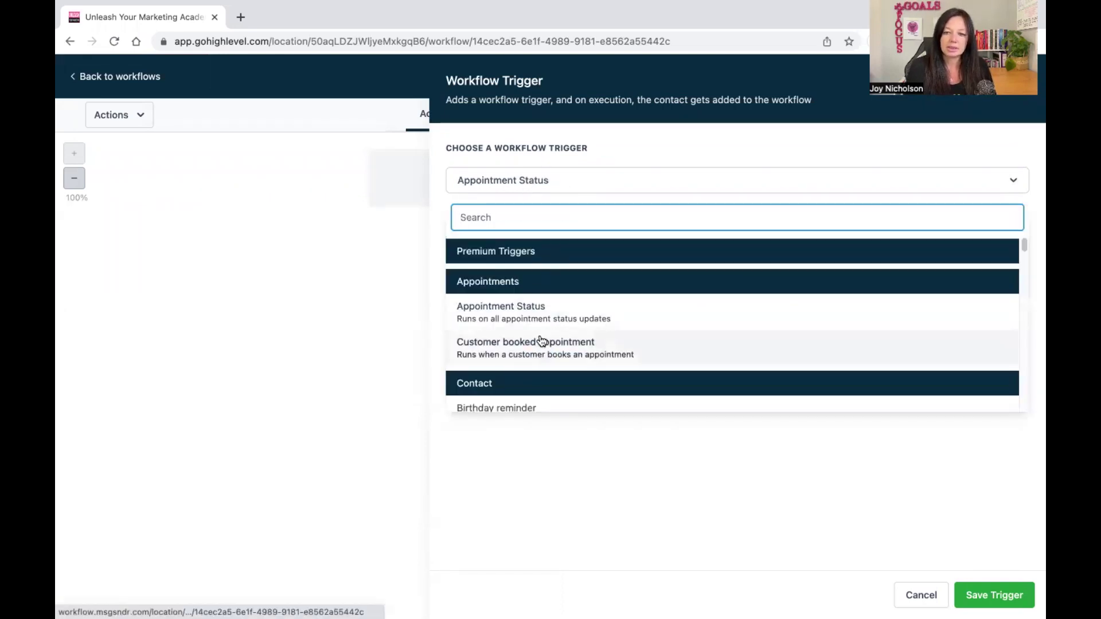
scroll(541, 339, "down", 3)
scroll(528, 283, "up", 3)
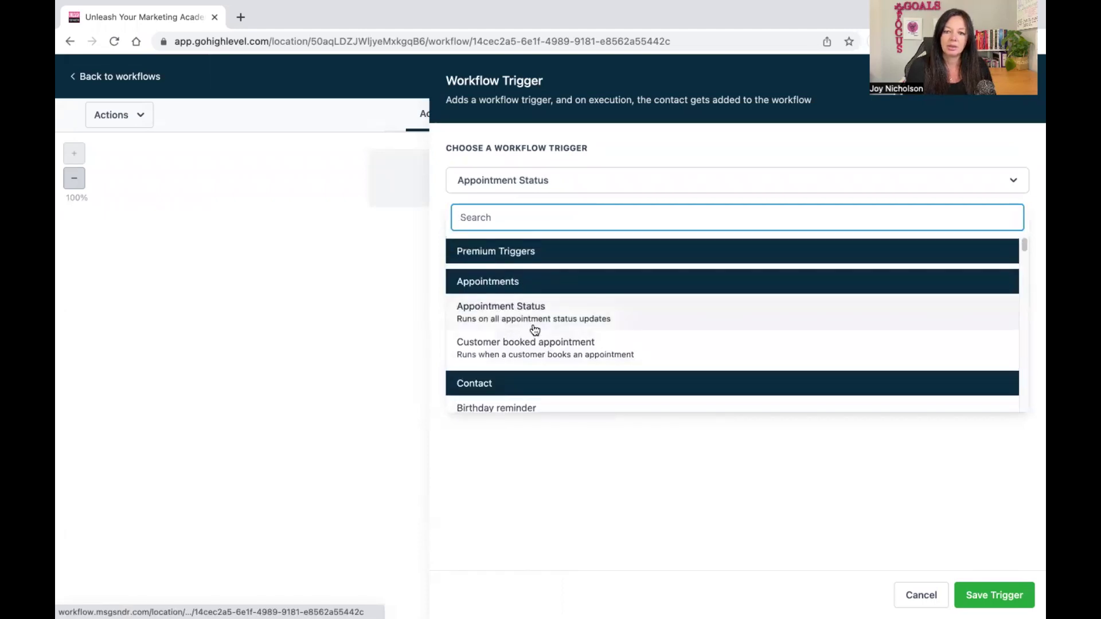
left_click(537, 354)
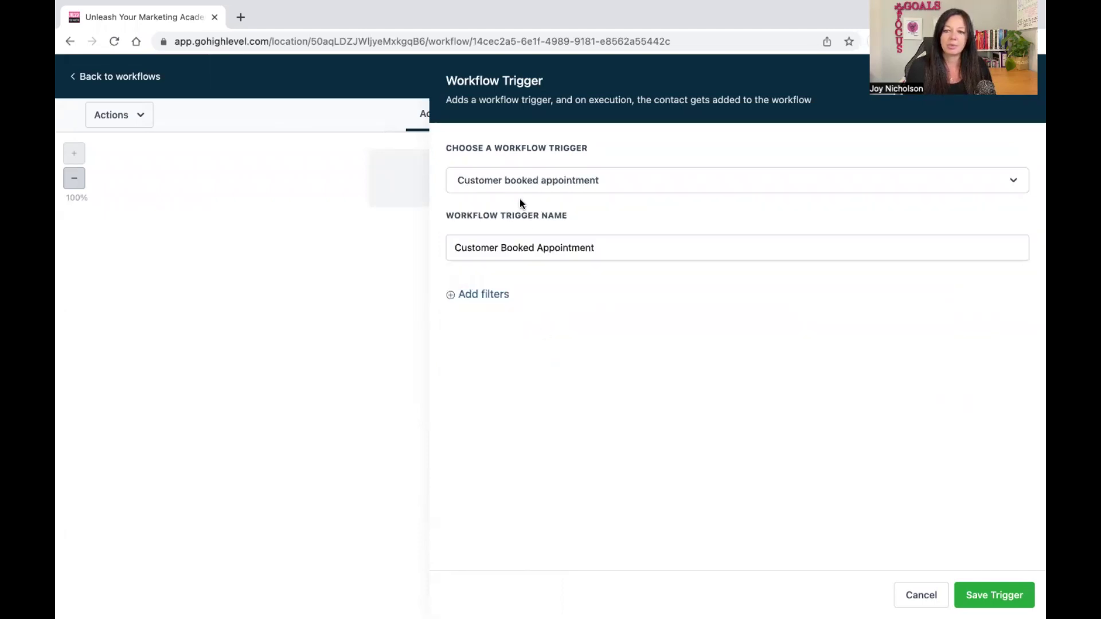
left_click(520, 253)
Add a trigger filter limiting bookings to the Booking Request calendar
left_click(458, 294)
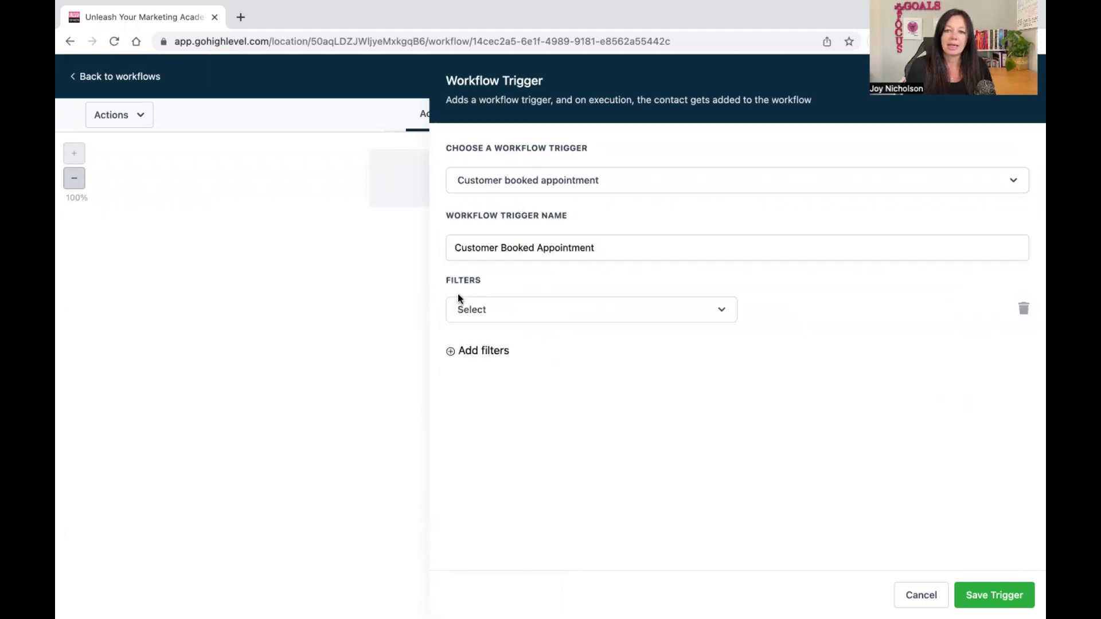
left_click(486, 313)
left_click(507, 414)
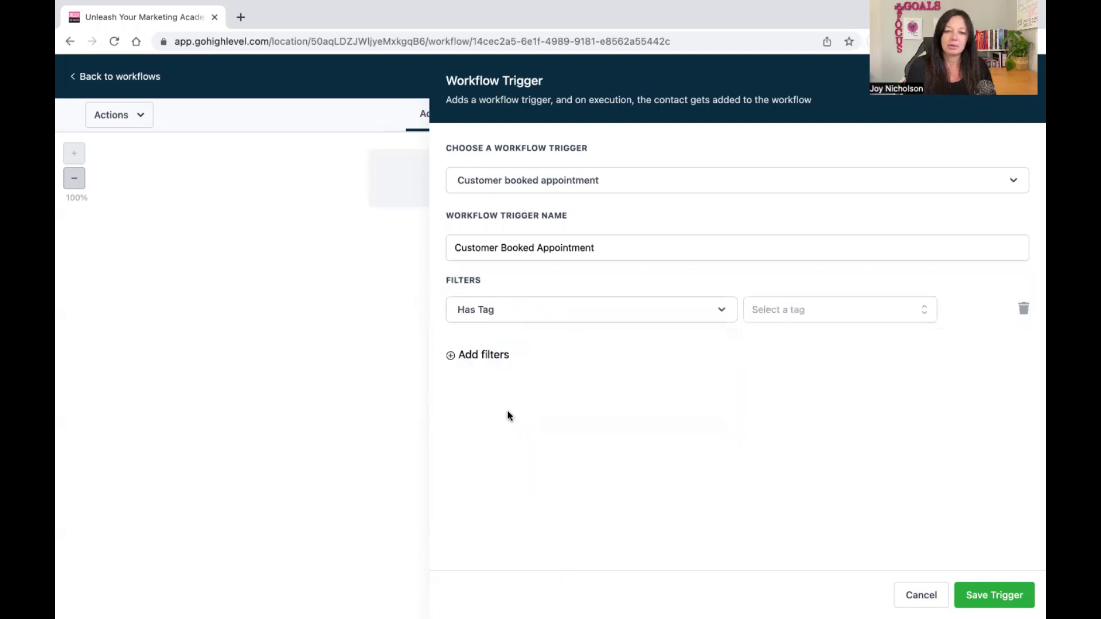
left_click(502, 316)
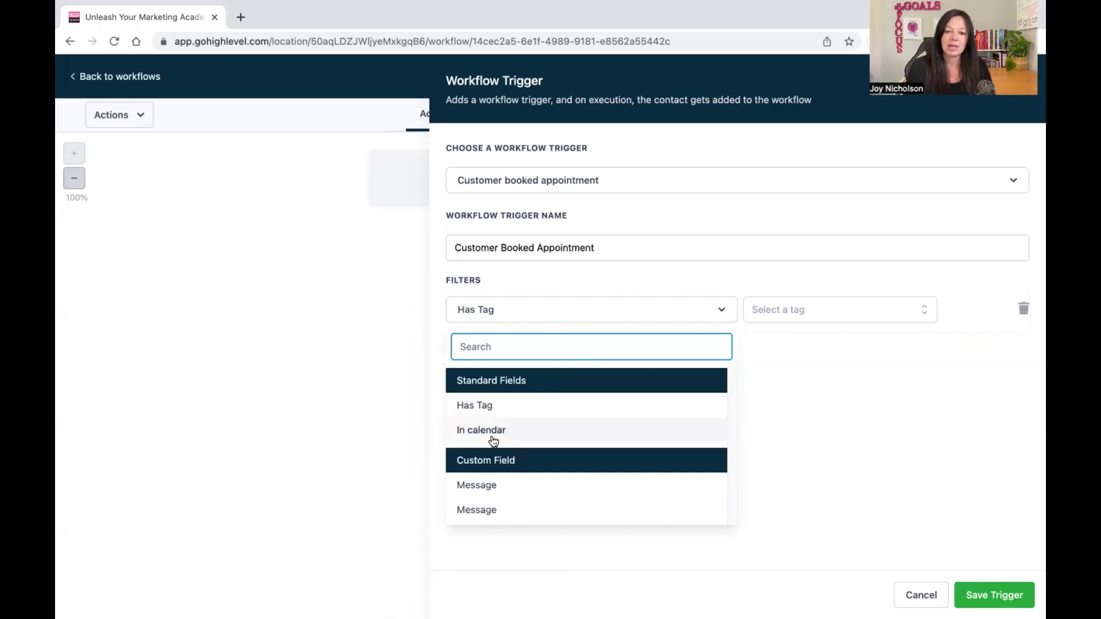
left_click(490, 432)
left_click(774, 319)
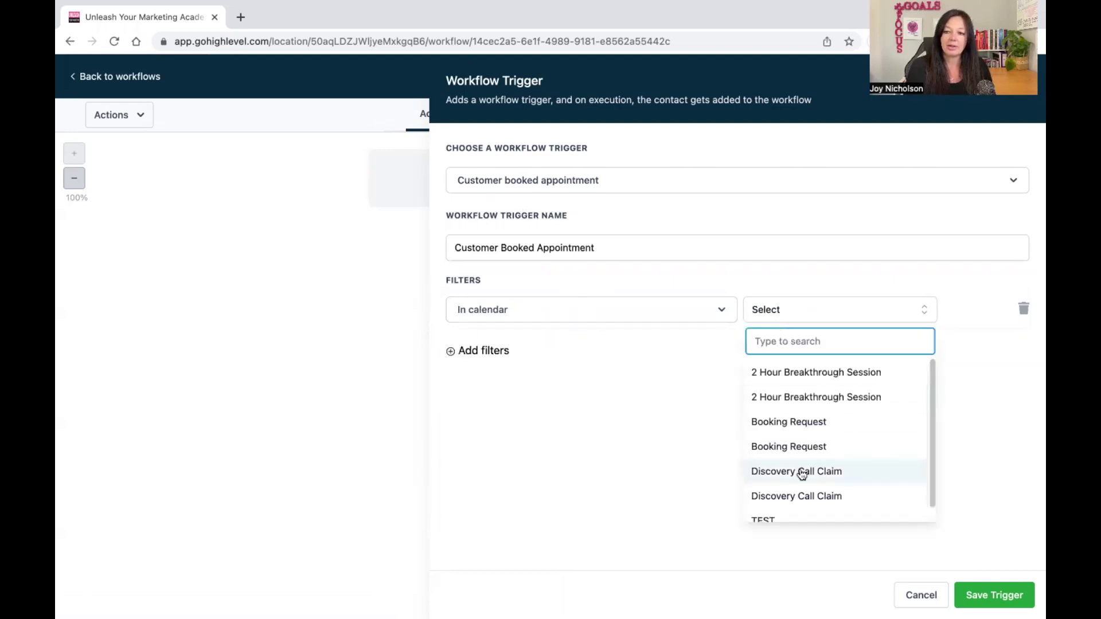
scroll(767, 469, "down", 1)
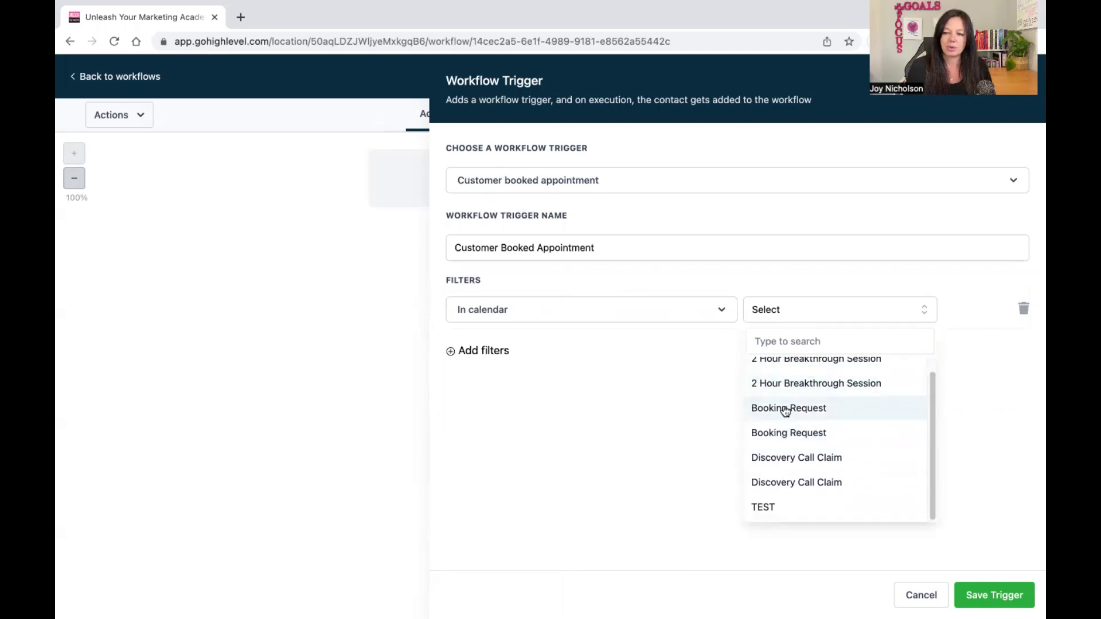
left_click(786, 410)
Remove the empty second filter row and save the trigger
left_click(478, 351)
left_click(529, 352)
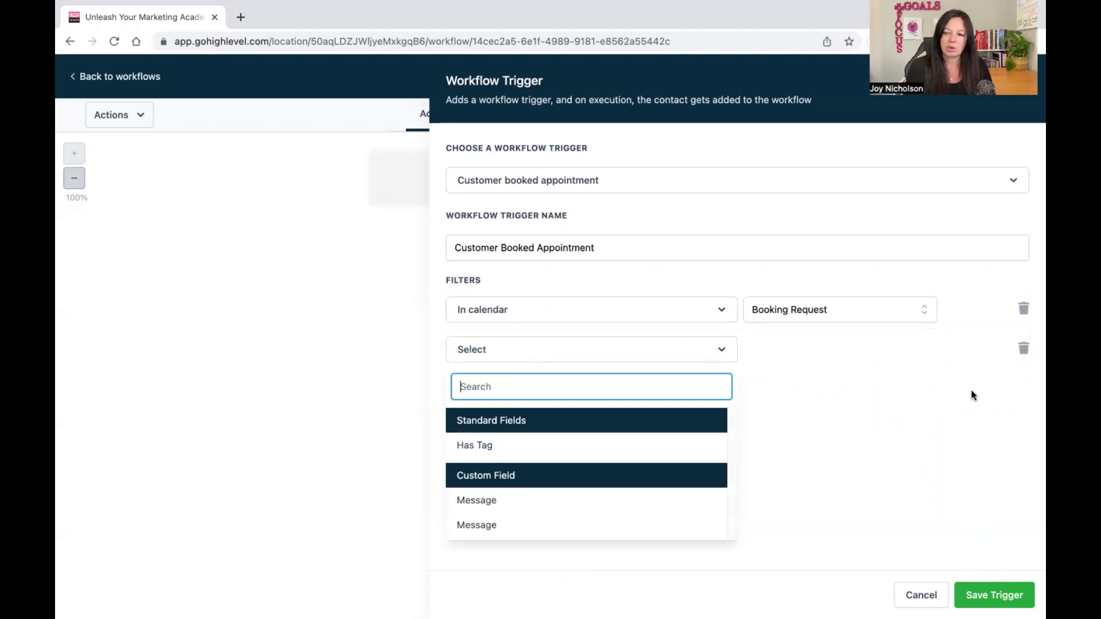
left_click(1024, 350)
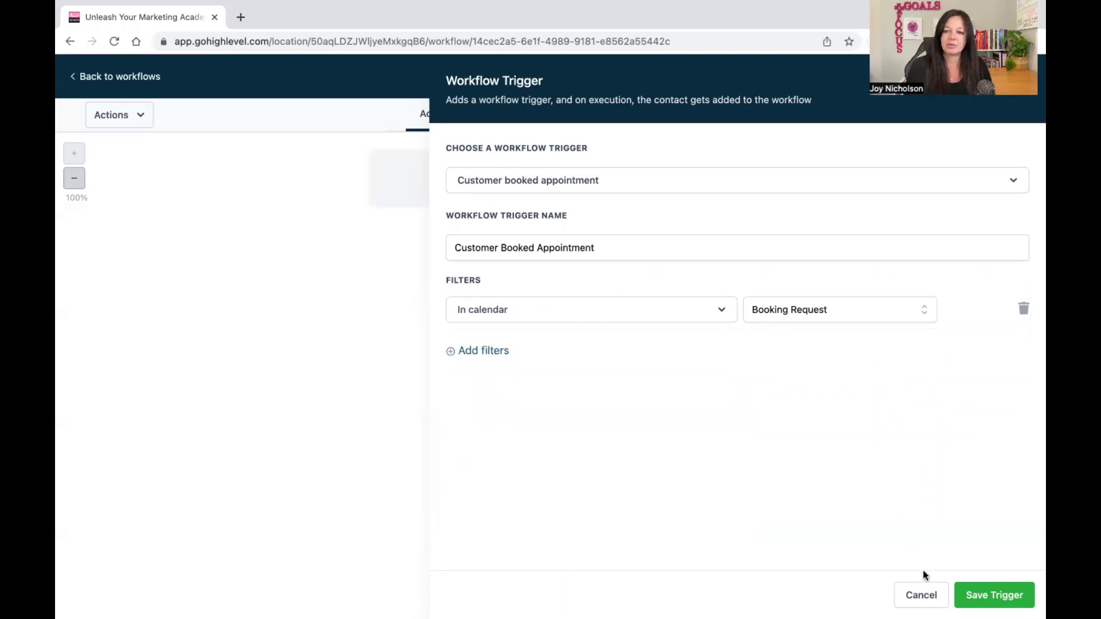
left_click(995, 595)
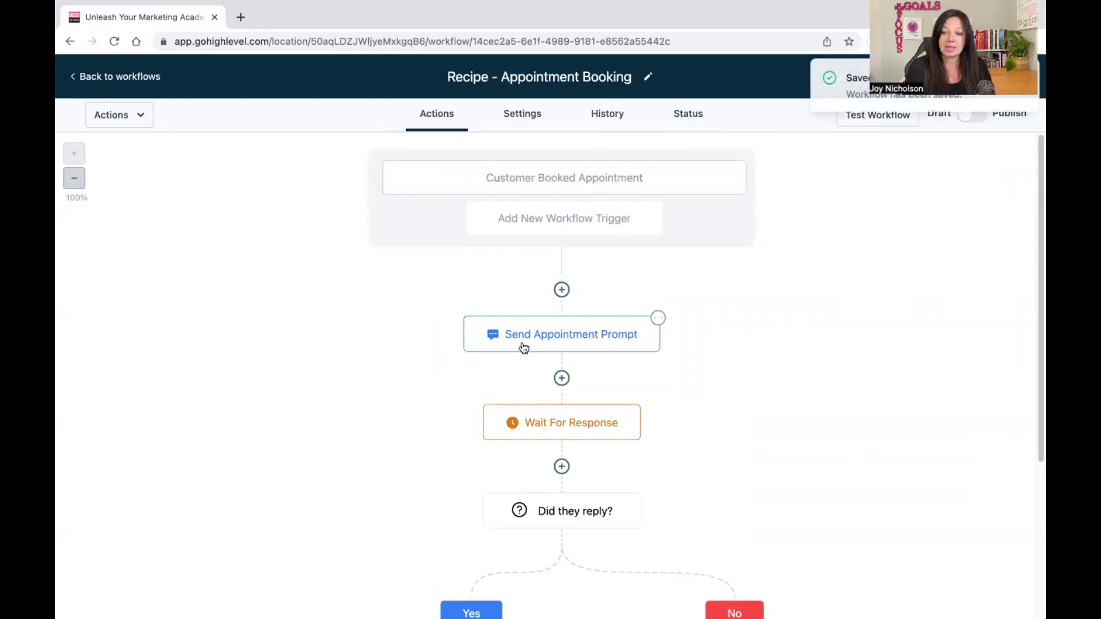
left_click(547, 344)
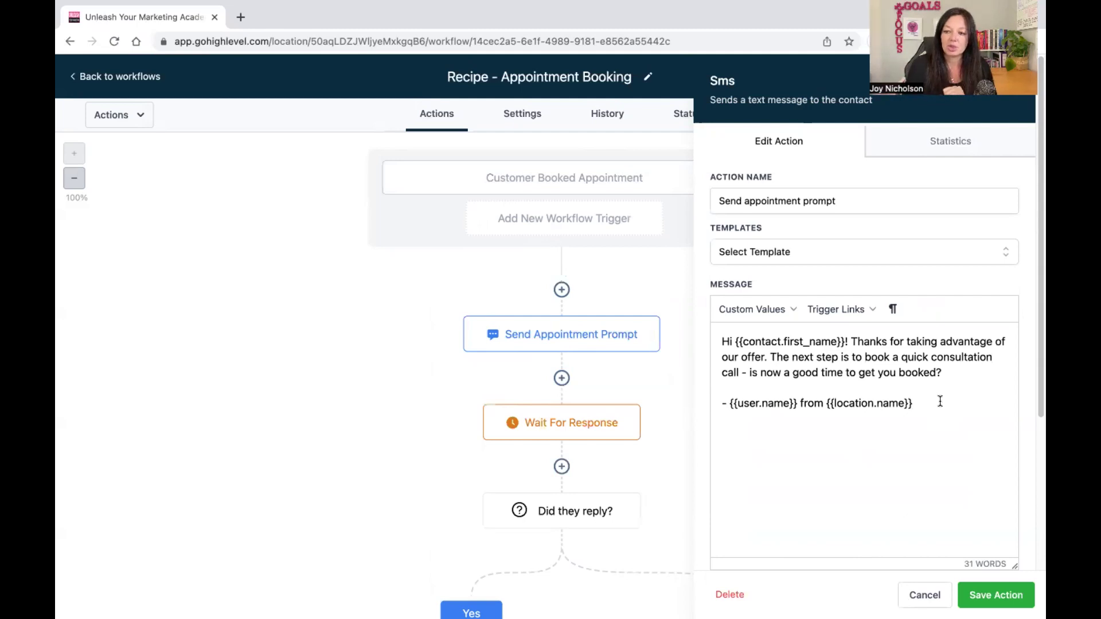
left_click(953, 373)
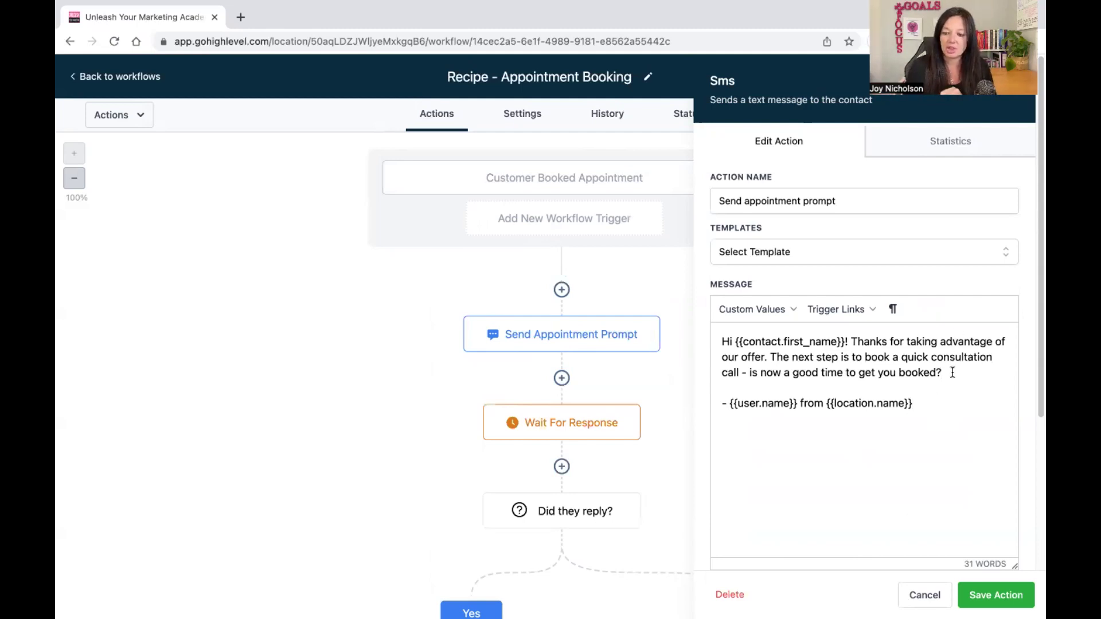
left_click(961, 381)
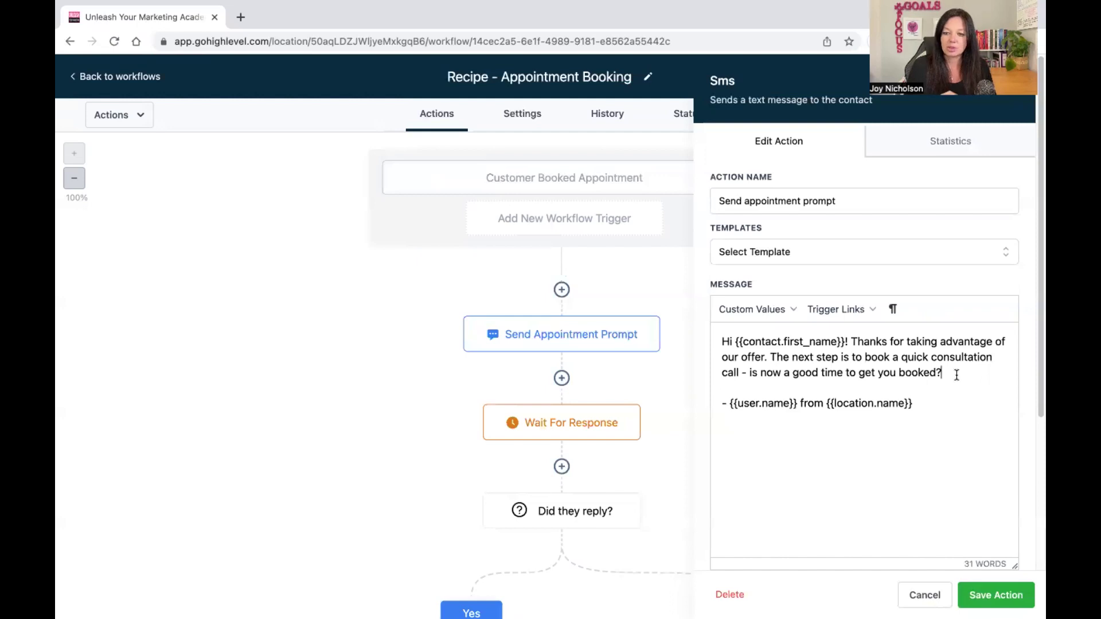
left_click(903, 476)
scroll(902, 477, "down", 2)
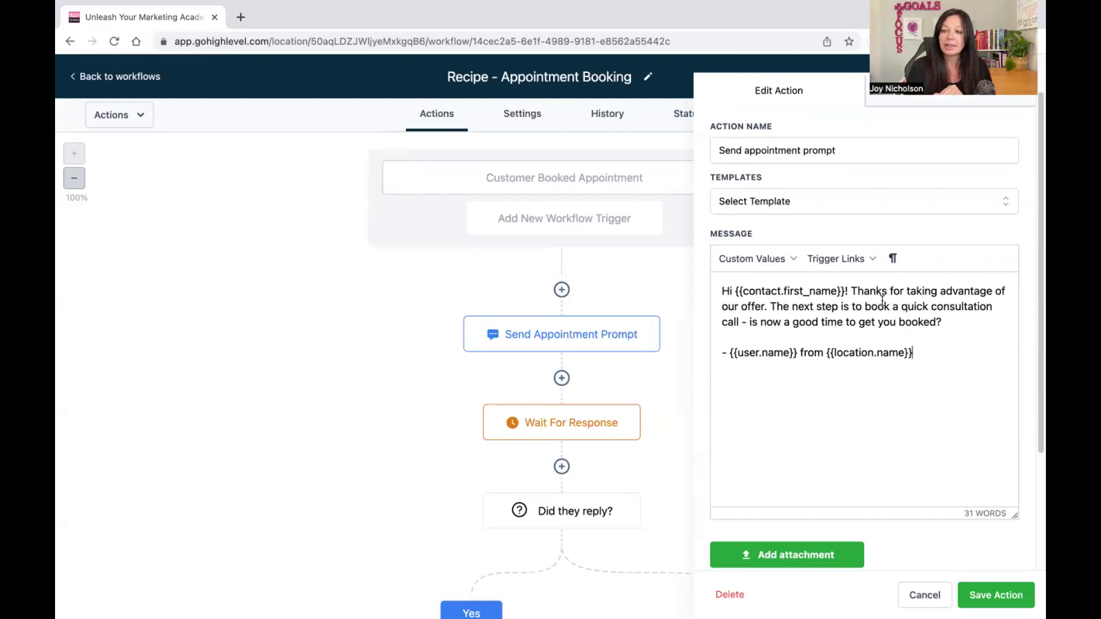
left_click_drag(863, 295, 956, 362)
left_click(960, 377)
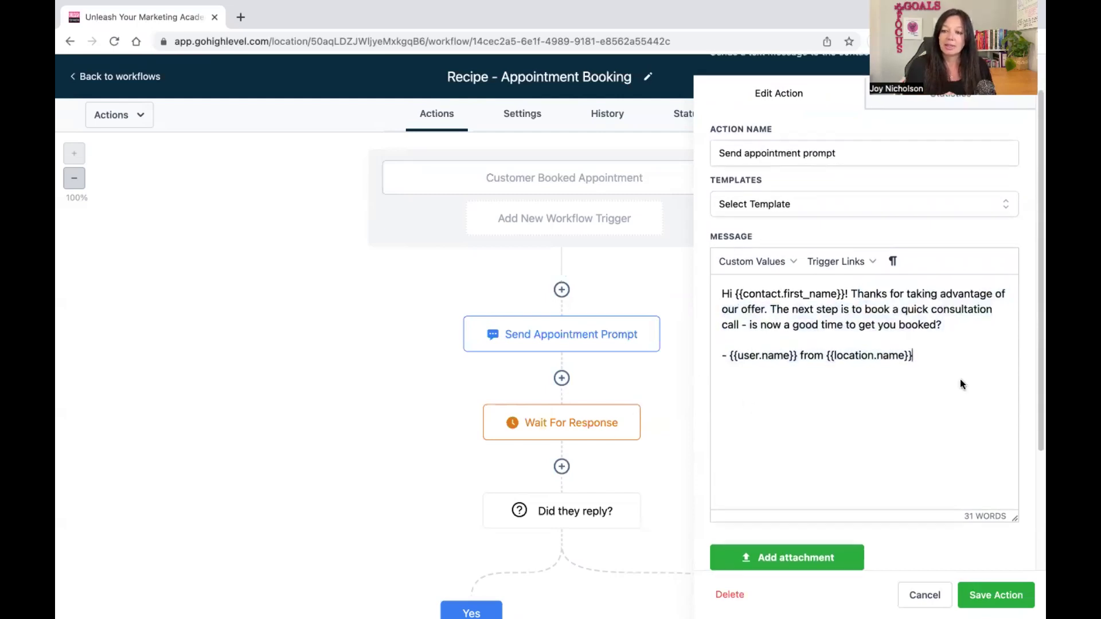
scroll(918, 402, "up", 2)
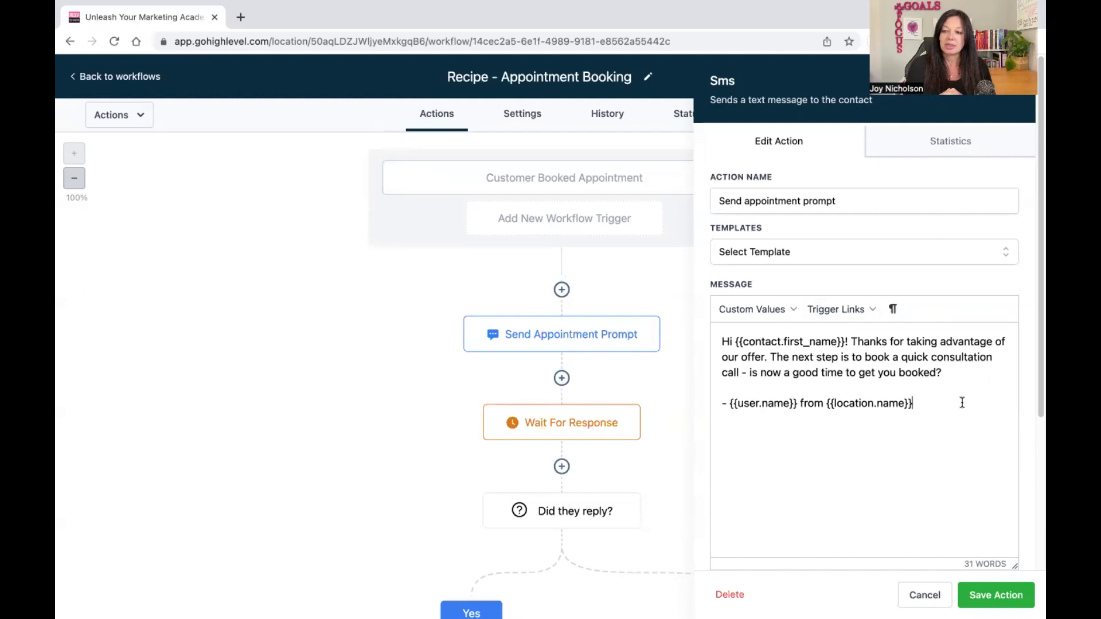
left_click(785, 310)
mouse_move(772, 341)
left_click(839, 360)
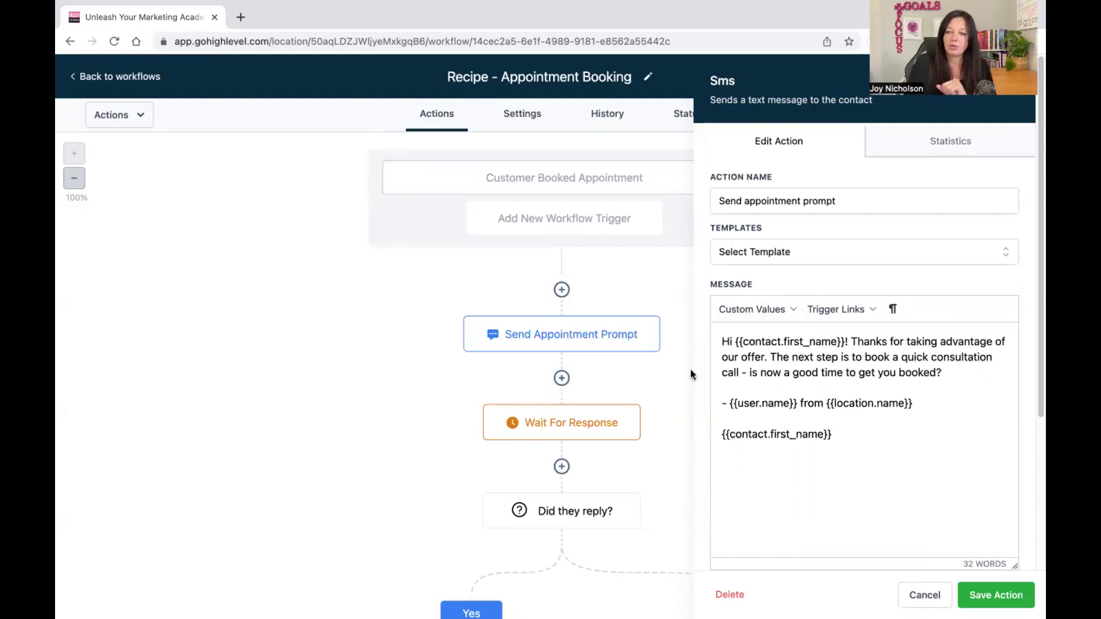
left_click(748, 309)
mouse_move(792, 360)
mouse_move(791, 399)
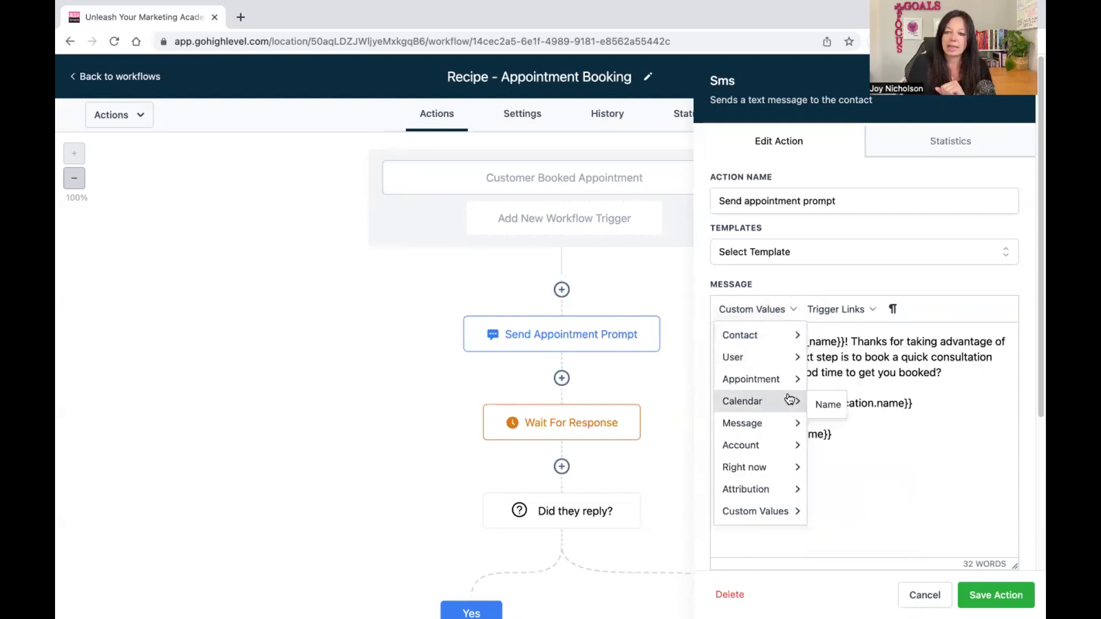
left_click(831, 402)
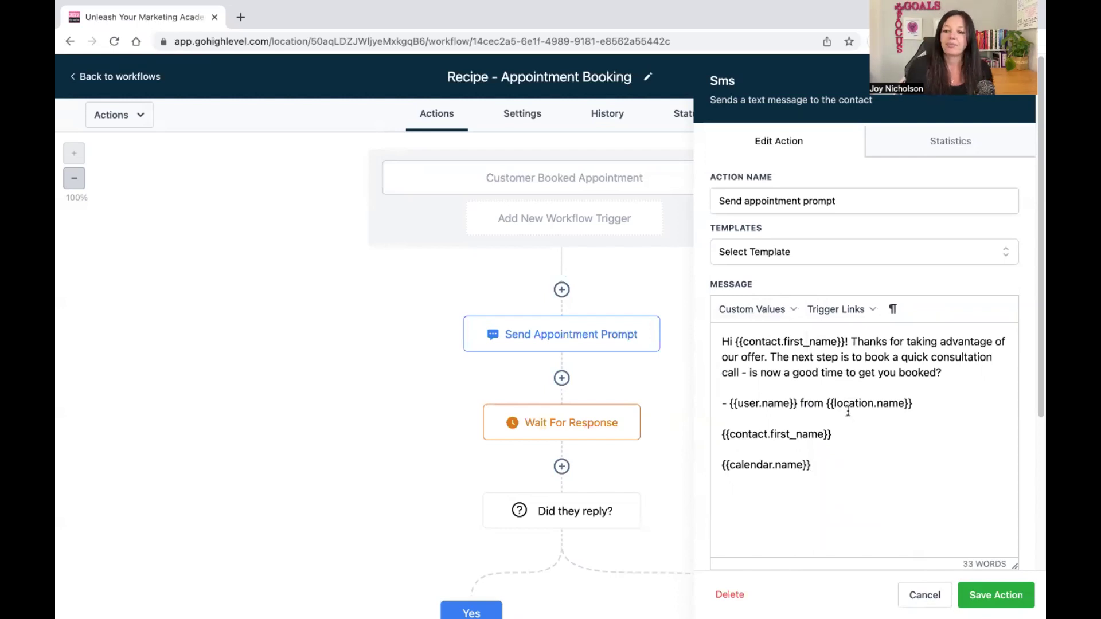
left_click(910, 597)
scroll(574, 436, "down", 3)
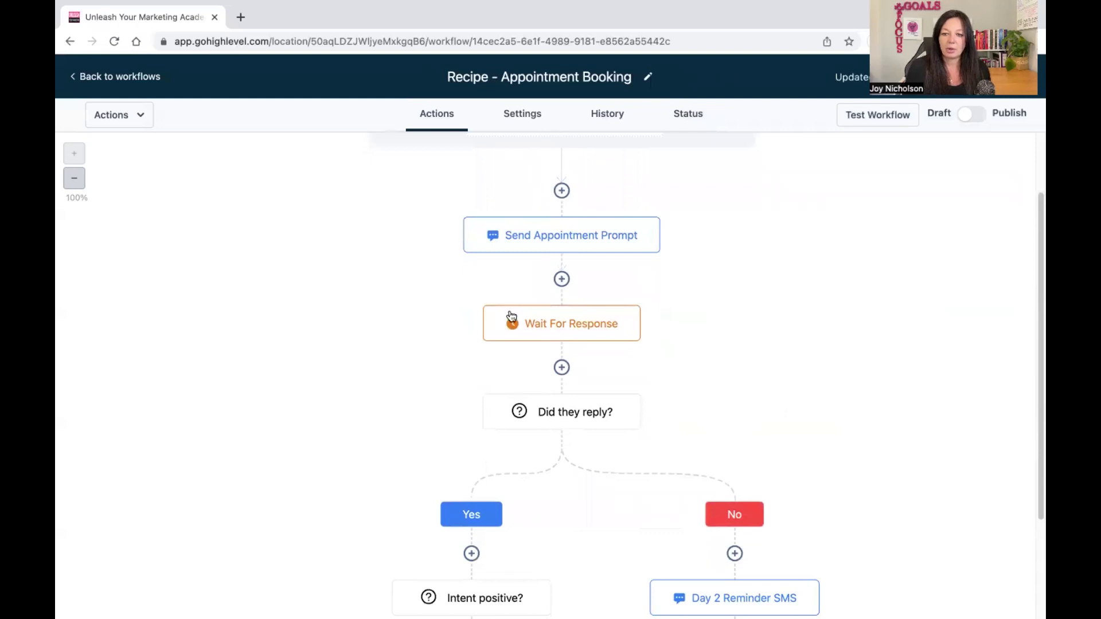
left_click(553, 323)
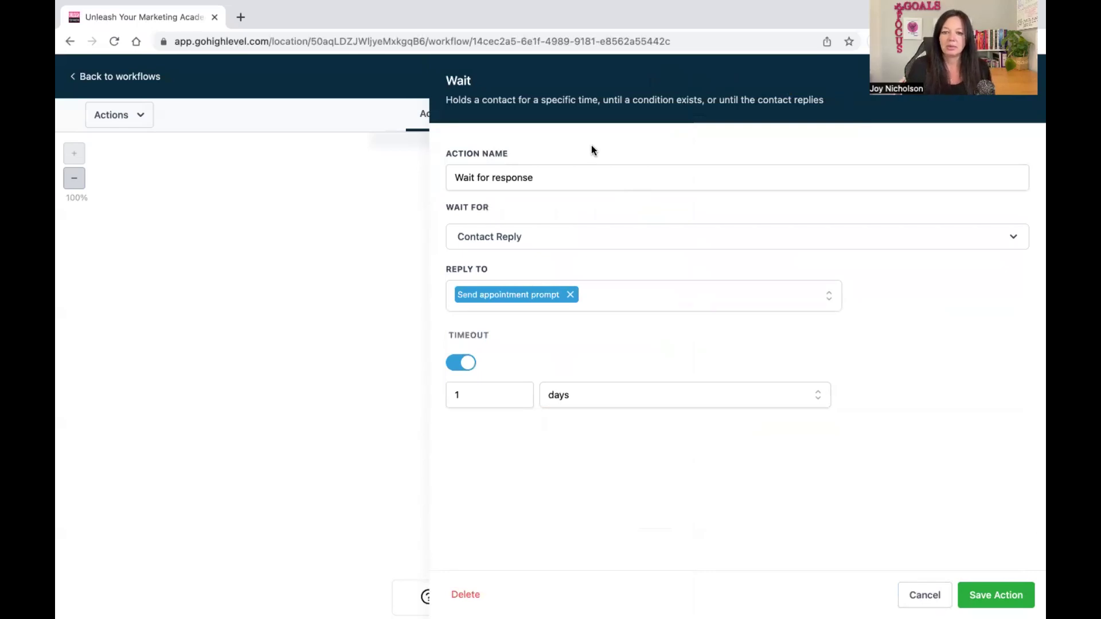
left_click(937, 594)
scroll(744, 388, "down", 2)
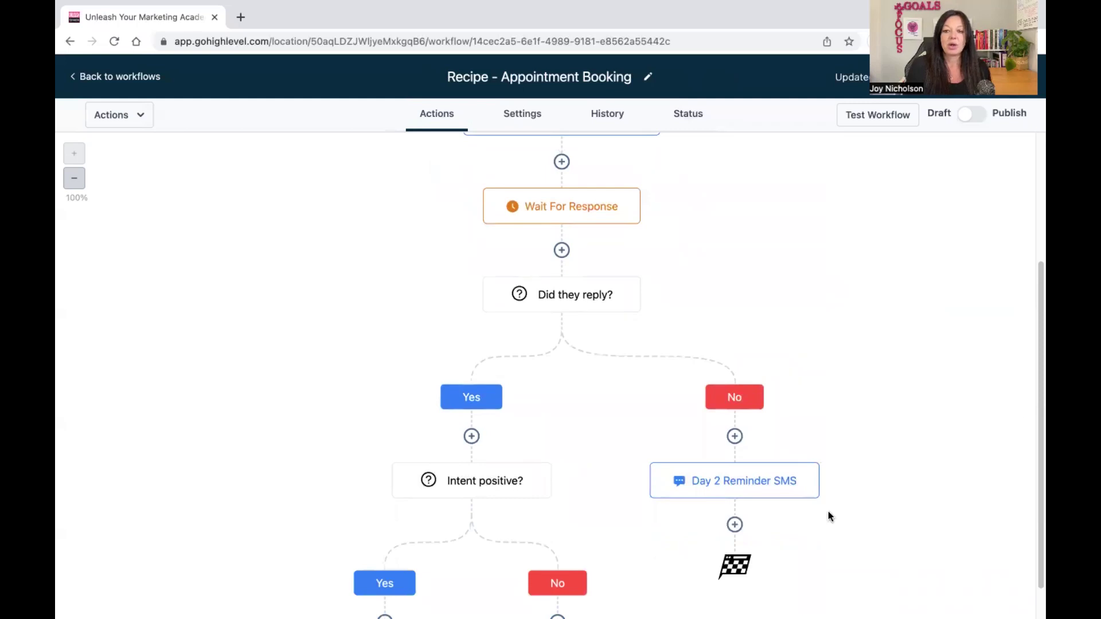
mouse_move(551, 296)
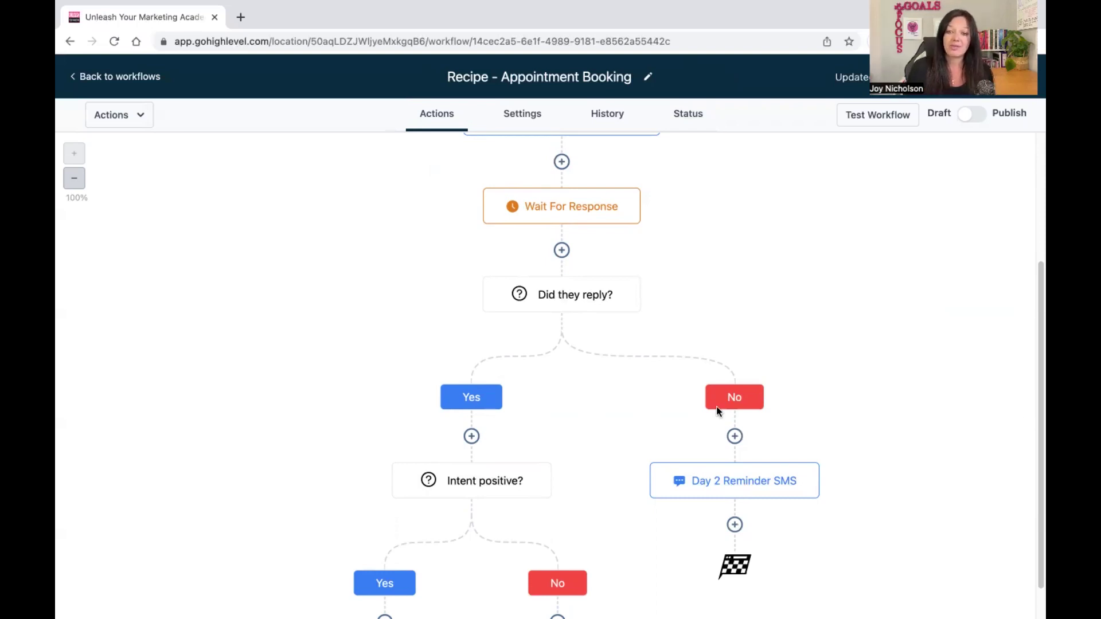
scroll(474, 487, "down", 3)
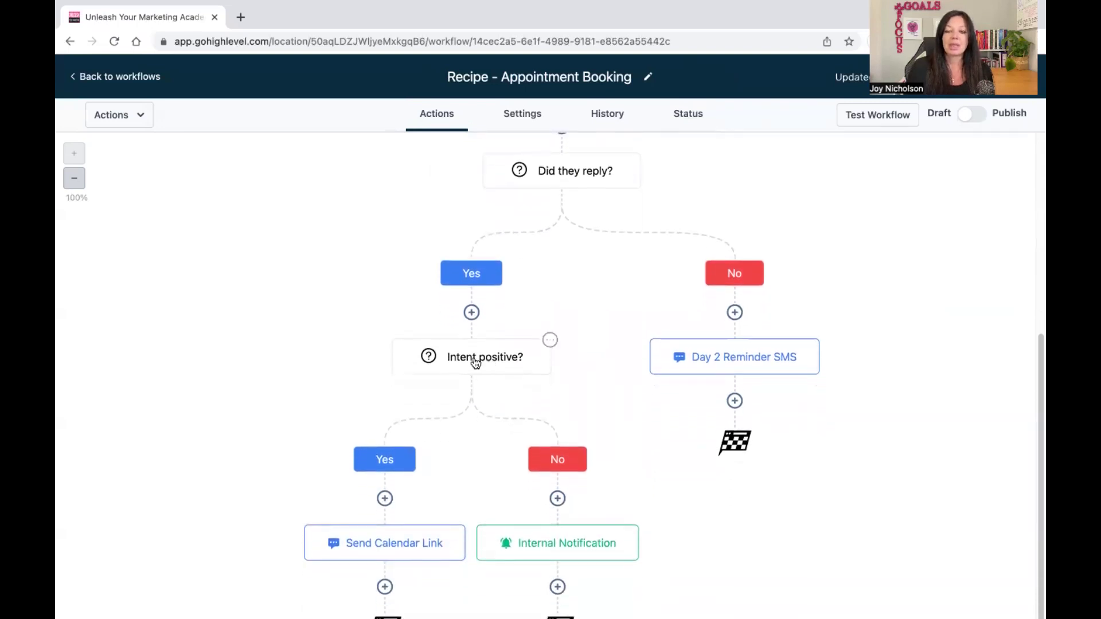
scroll(368, 476, "down", 1)
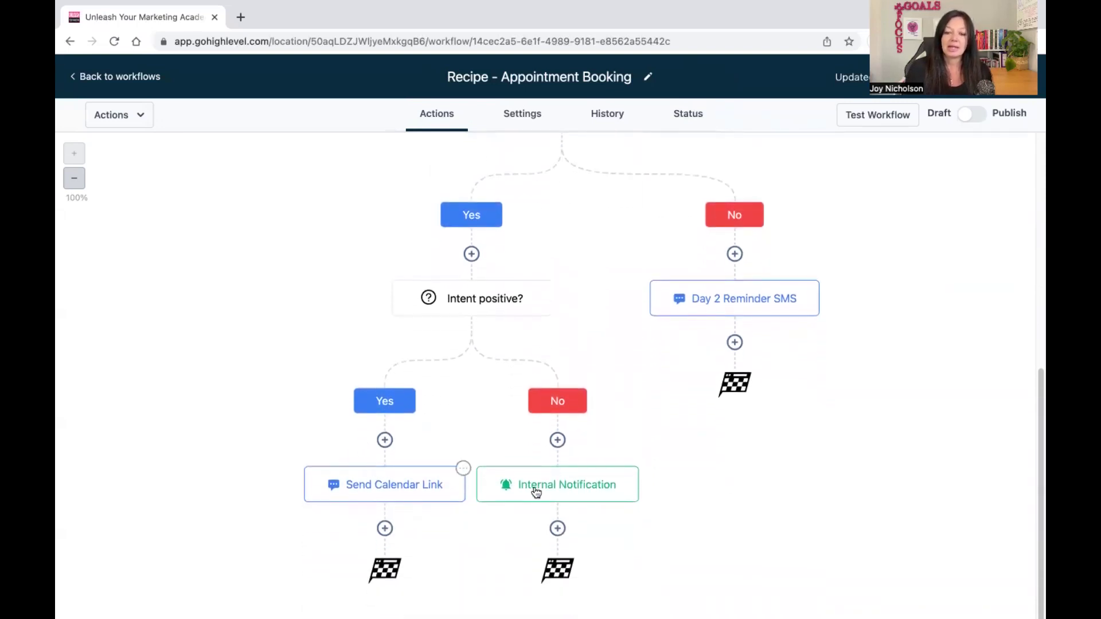
scroll(660, 471, "up", 2)
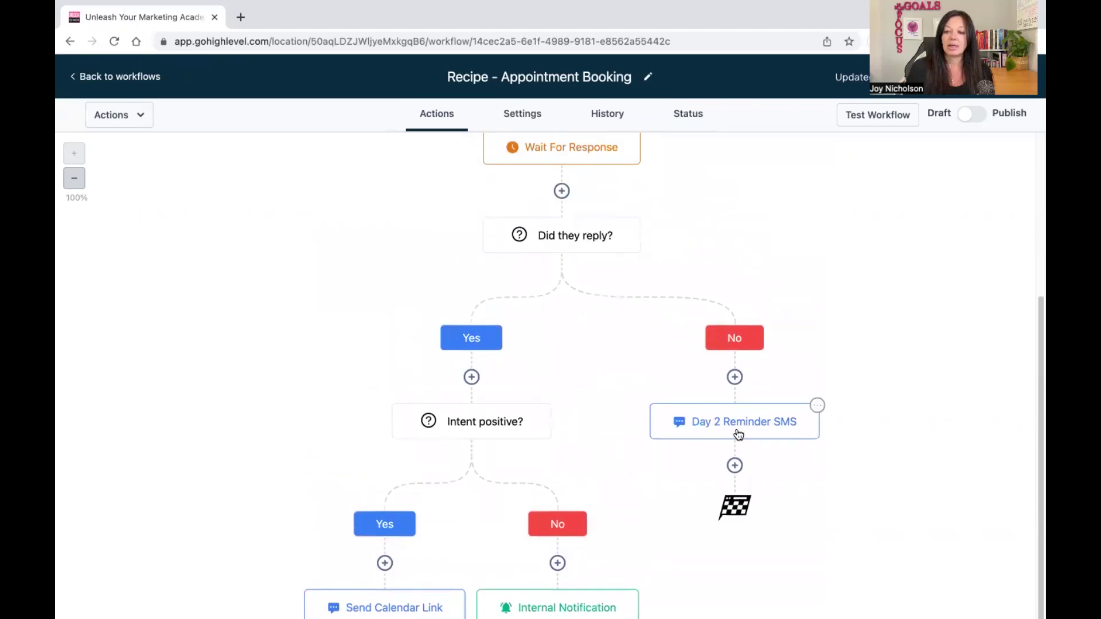
left_click(789, 435)
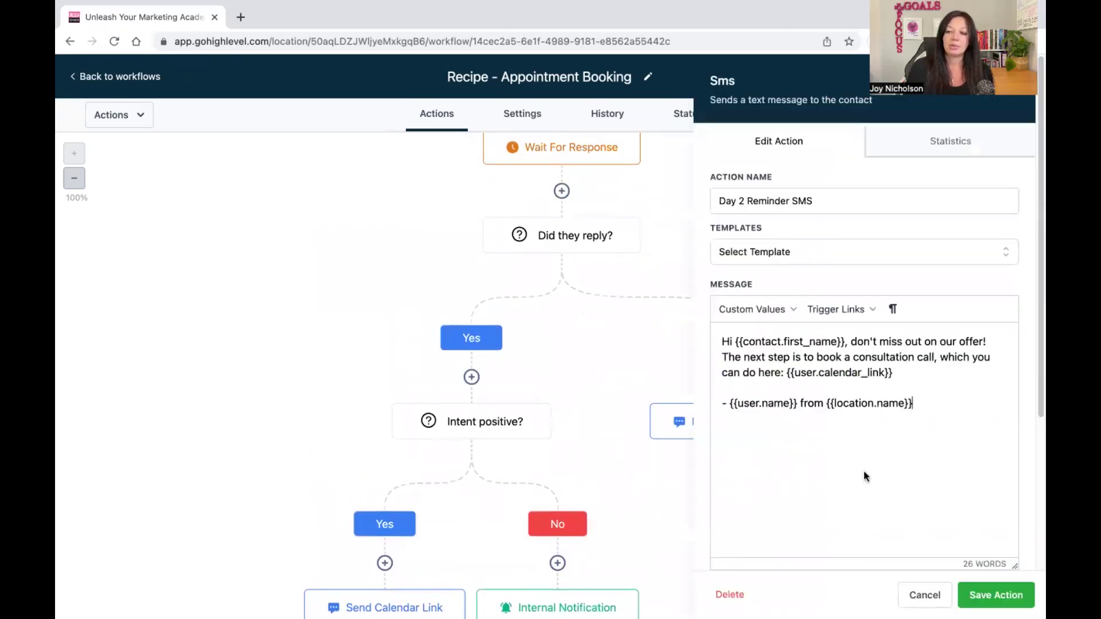
left_click(923, 599)
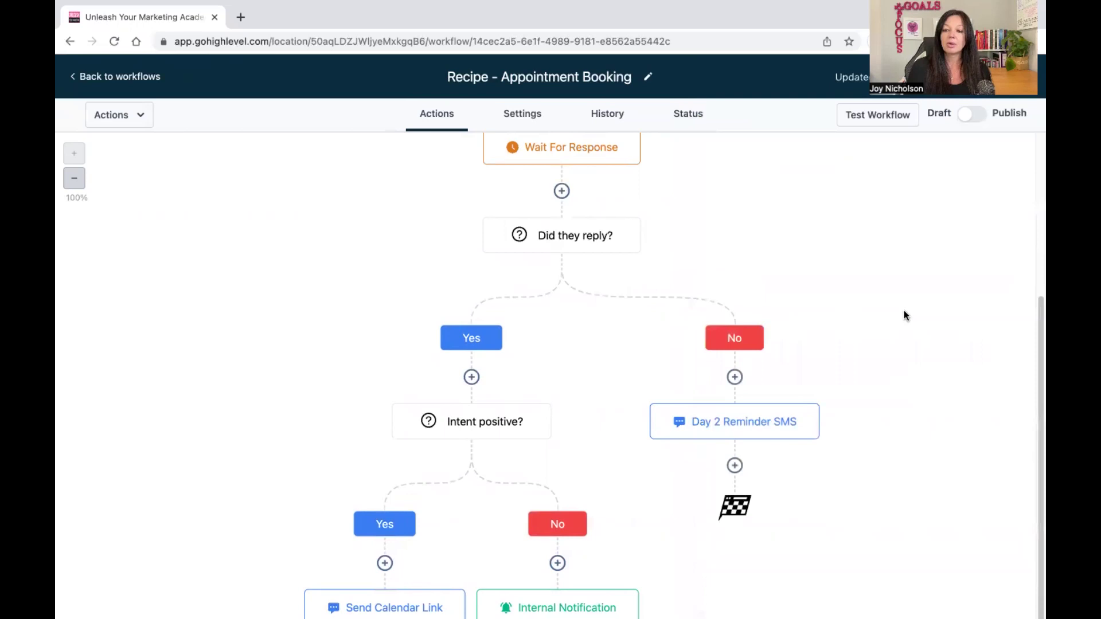
scroll(904, 315, "down", 3)
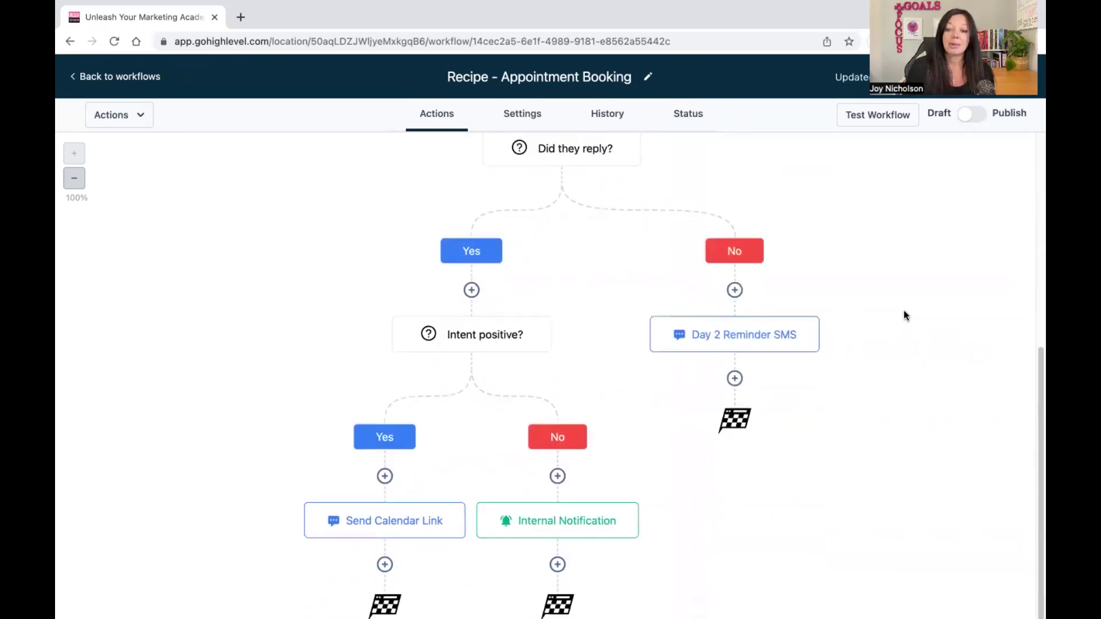
scroll(701, 444, "up", 7)
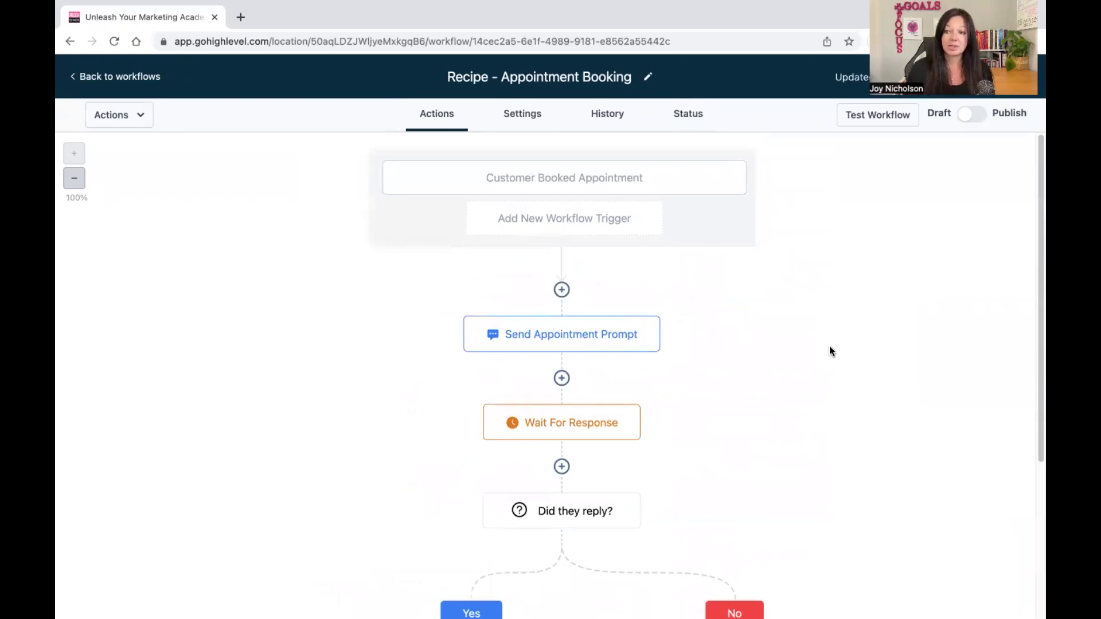
Return to the Workflows list and briefly open the Help & Support panel
left_click(81, 80)
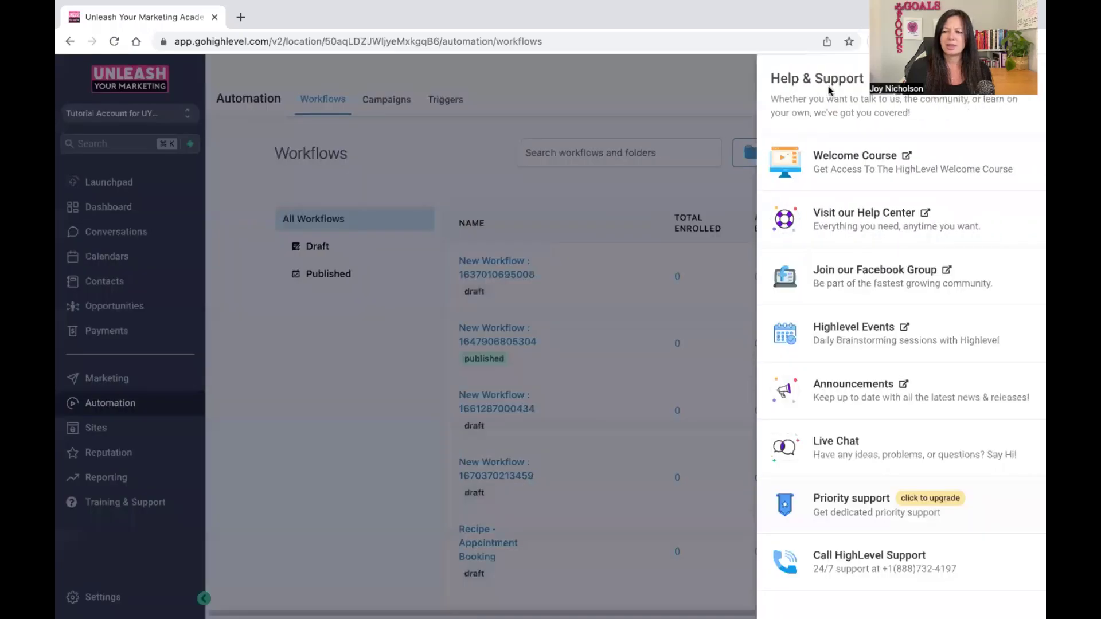
key("Escape")
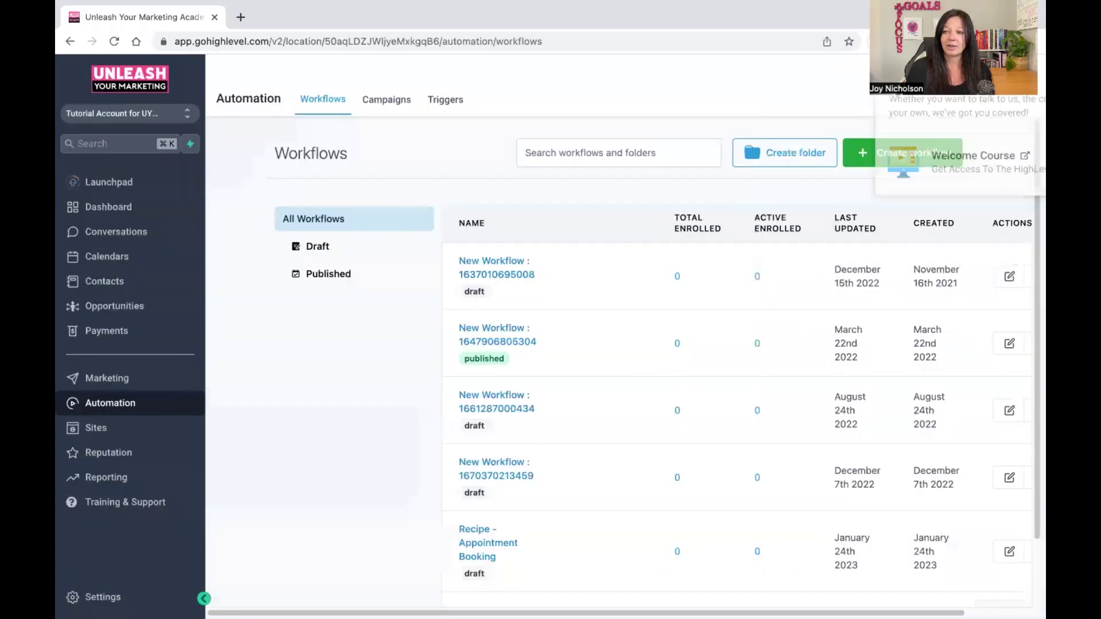
left_click(992, 97)
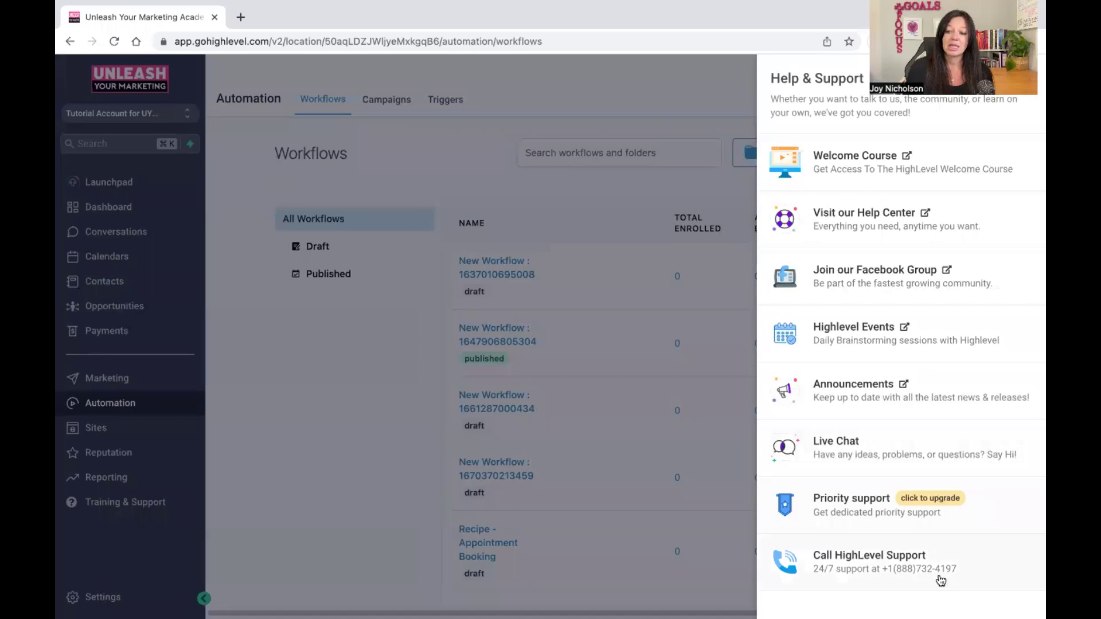
left_click(378, 363)
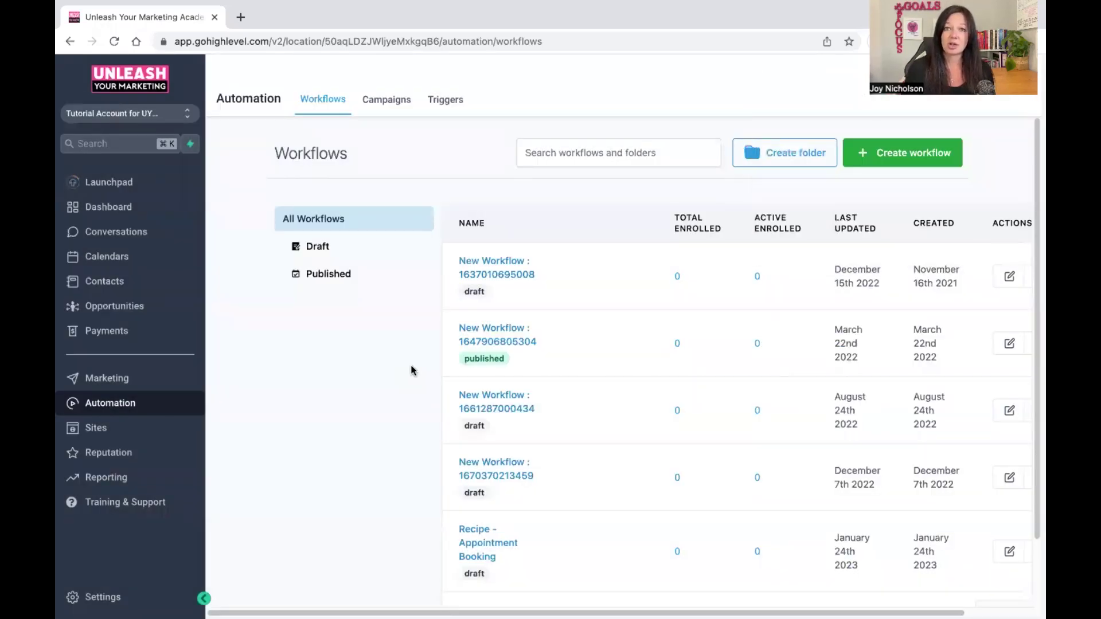